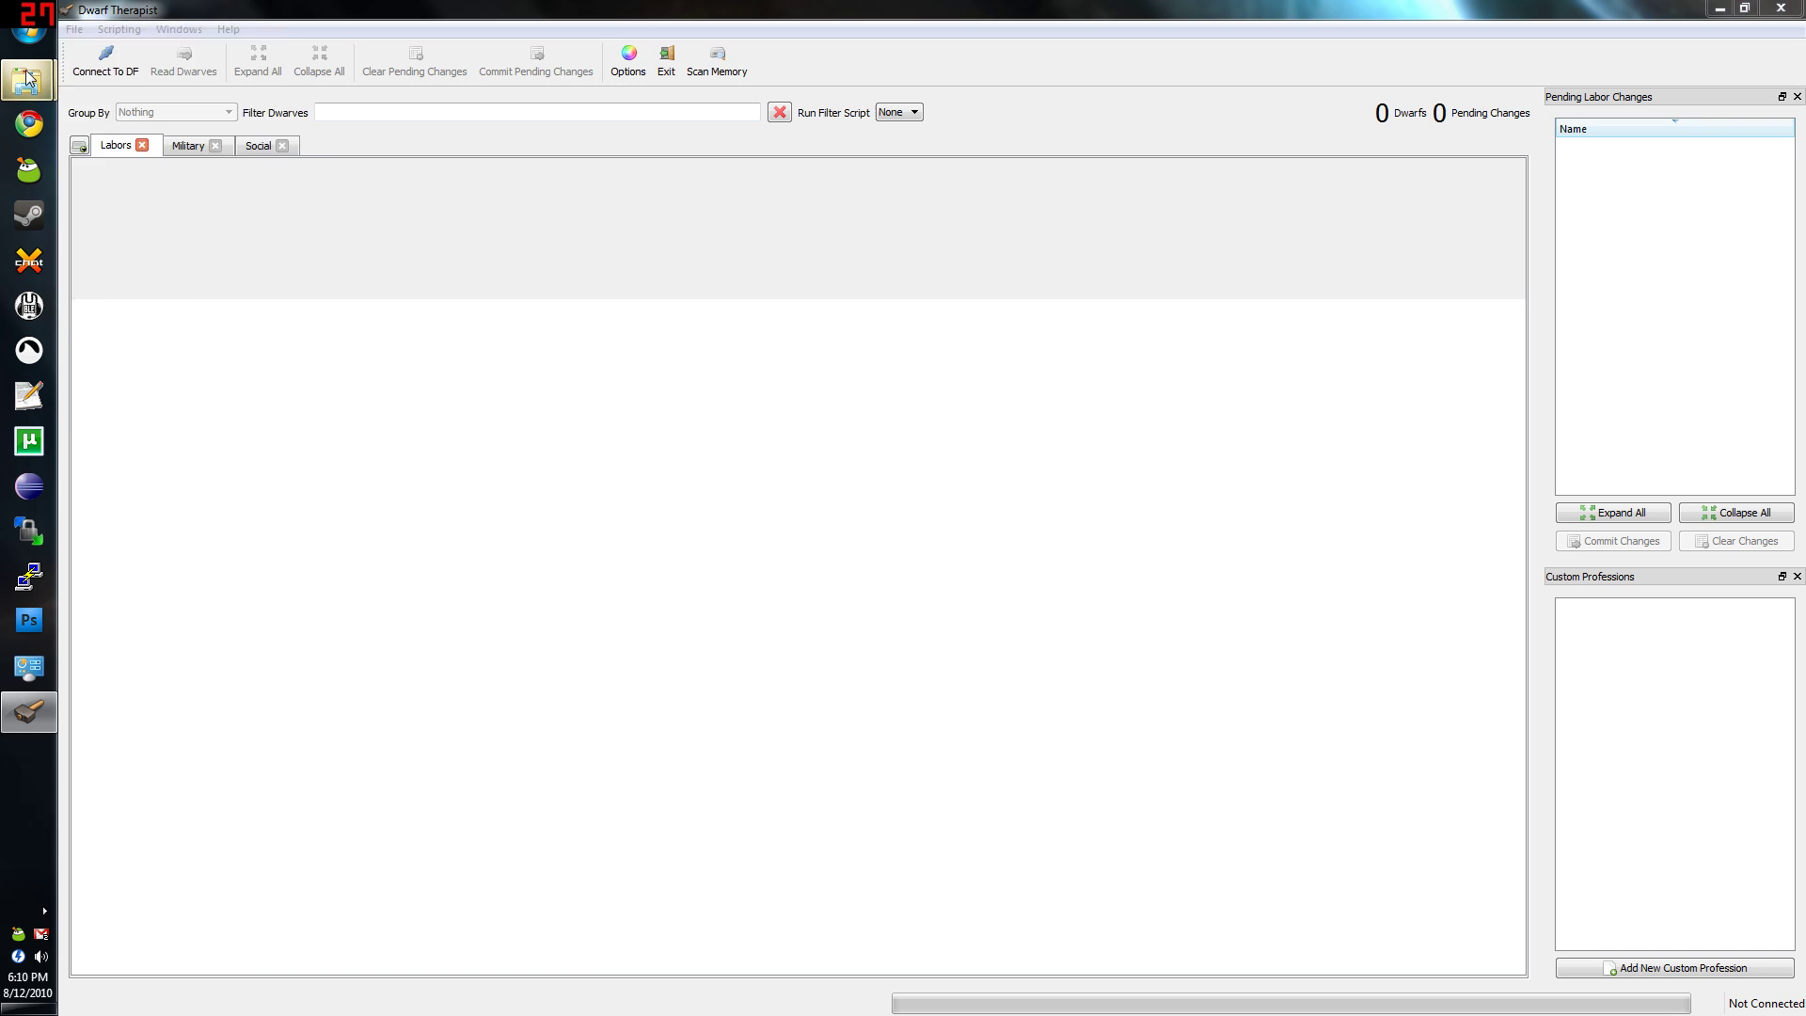
Launch Dwarf Fortress from its program folder, continue playing with the region1 save, and minimize the folder window.
{"action": "mouse_move", "coordinate": [28, 80]}
{"action": "left_click", "coordinate": [235, 254]}
{"action": "double_click", "coordinate": [640, 592]}
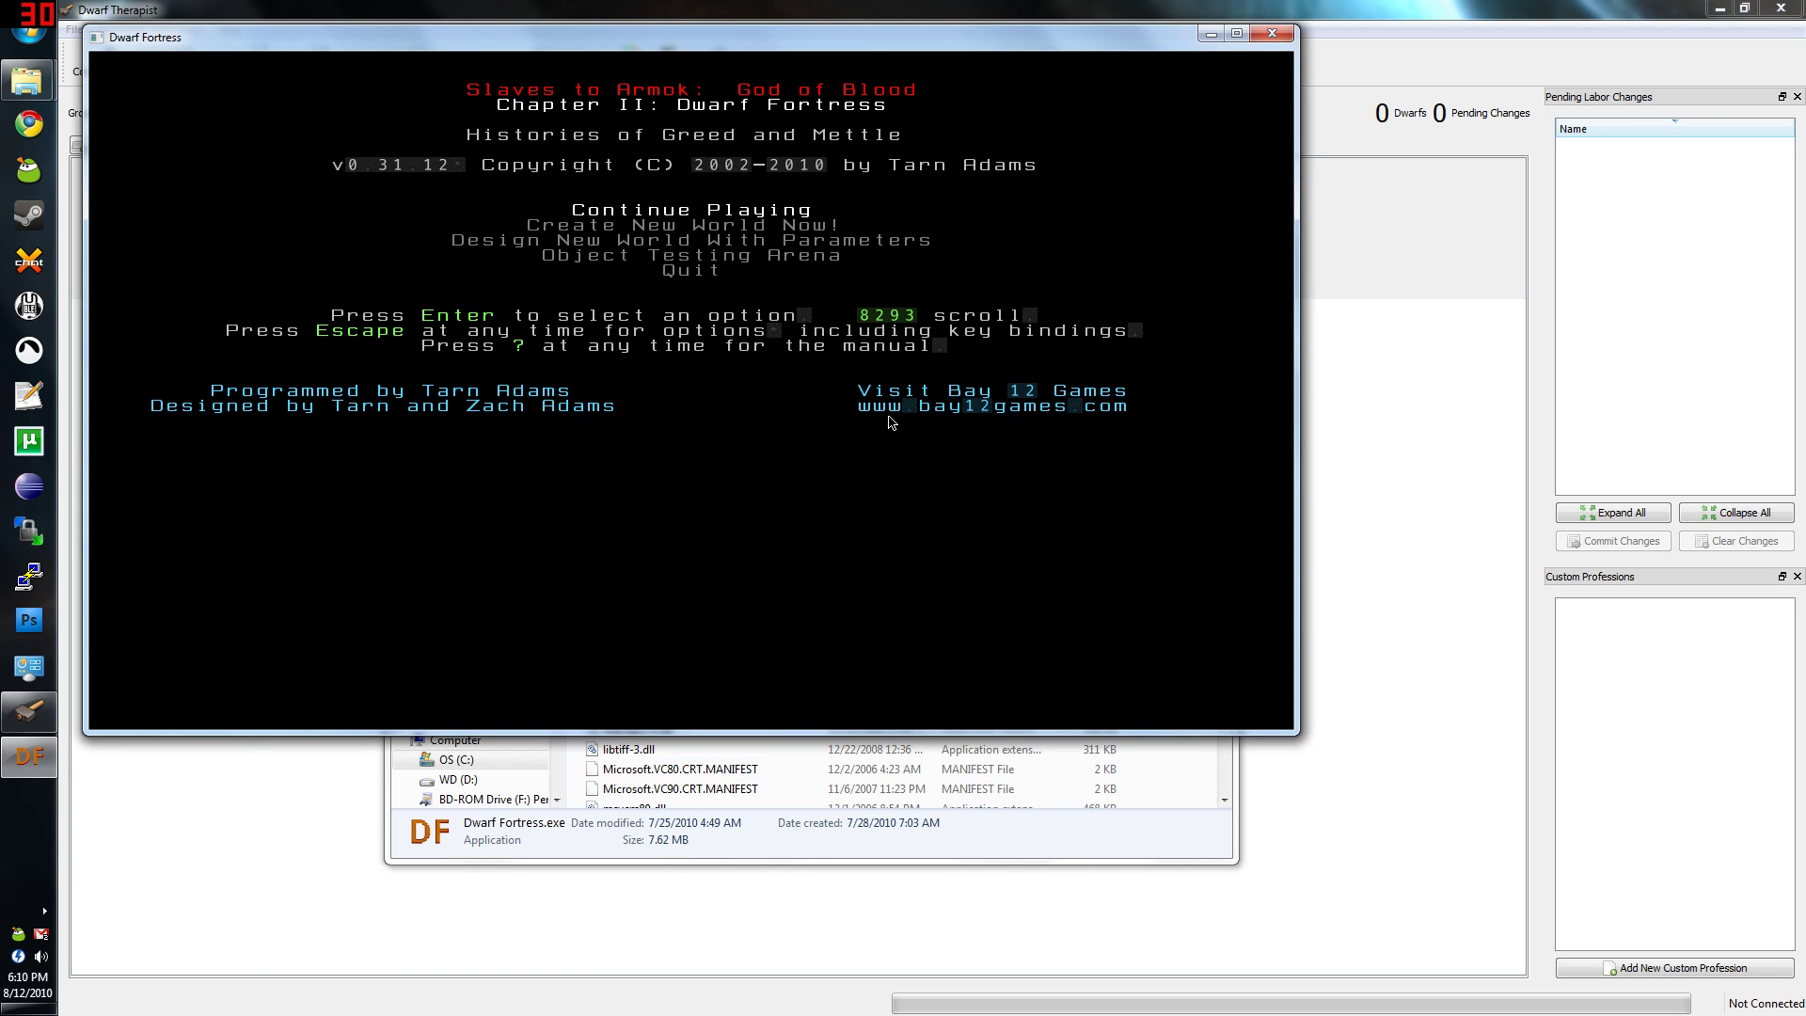
{"action": "key", "text": "Return"}
{"action": "left_click", "coordinate": [1140, 851]}
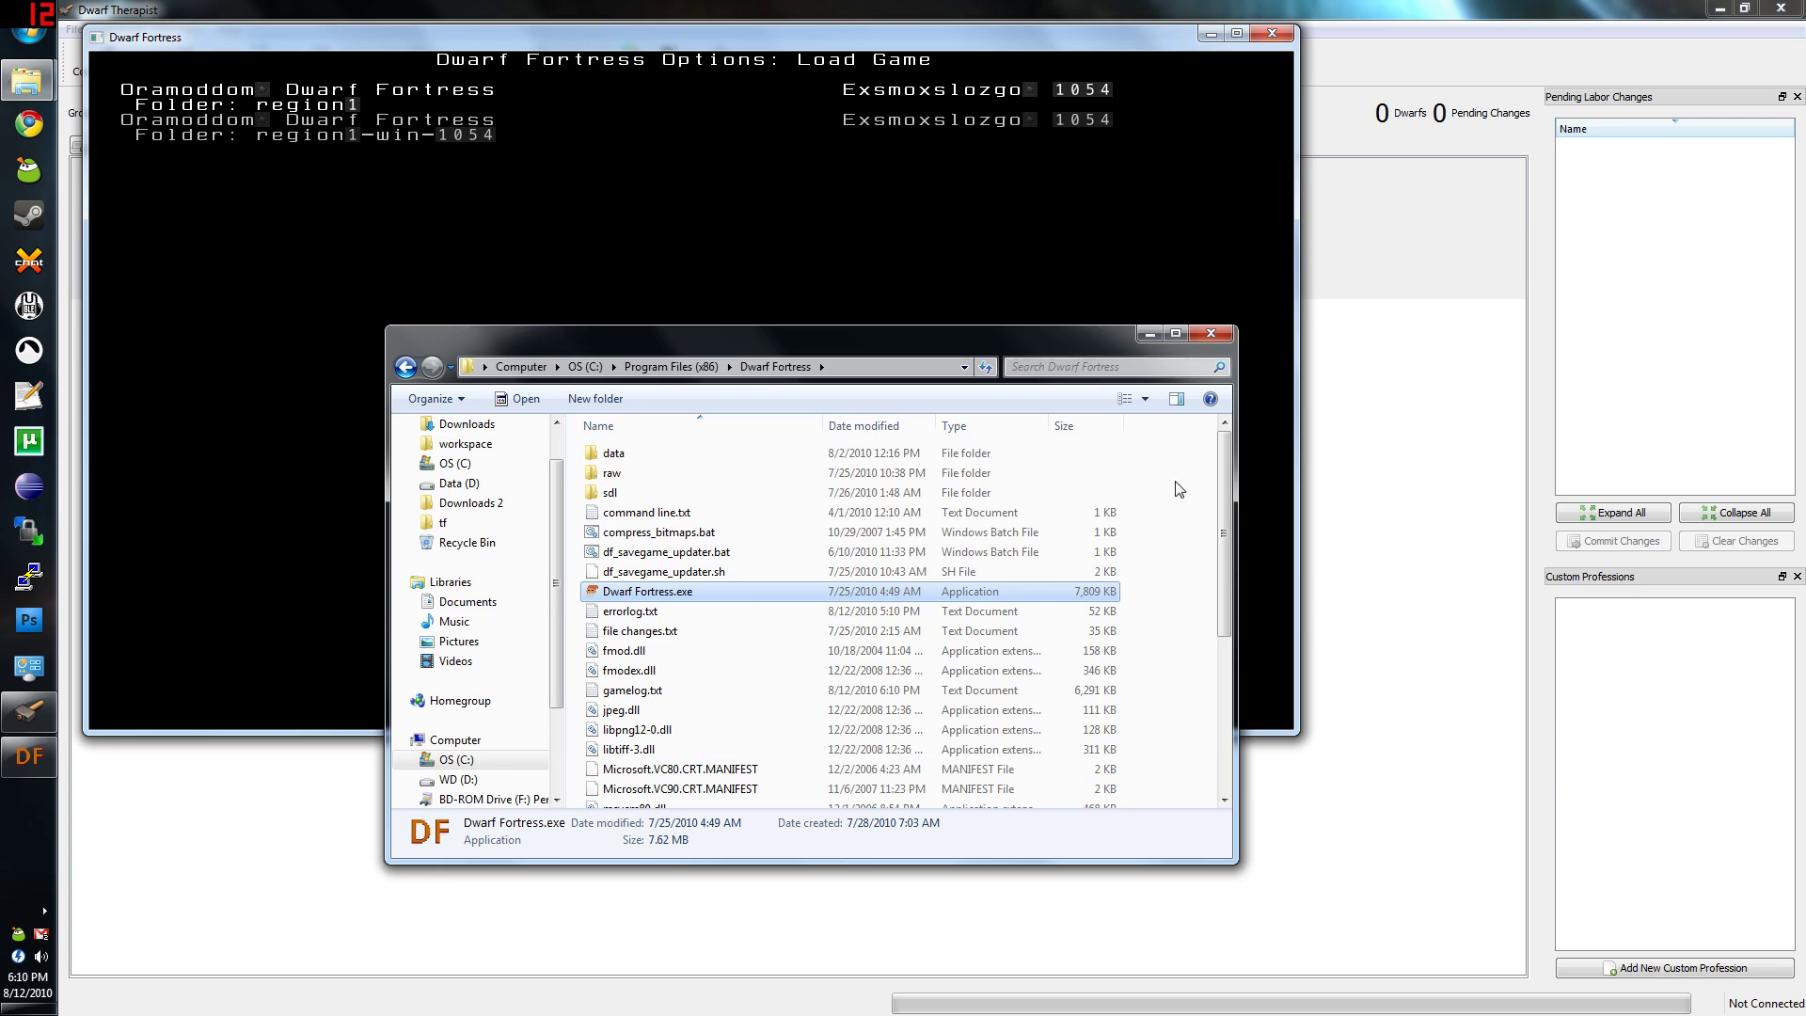
{"action": "left_click", "coordinate": [1150, 336]}
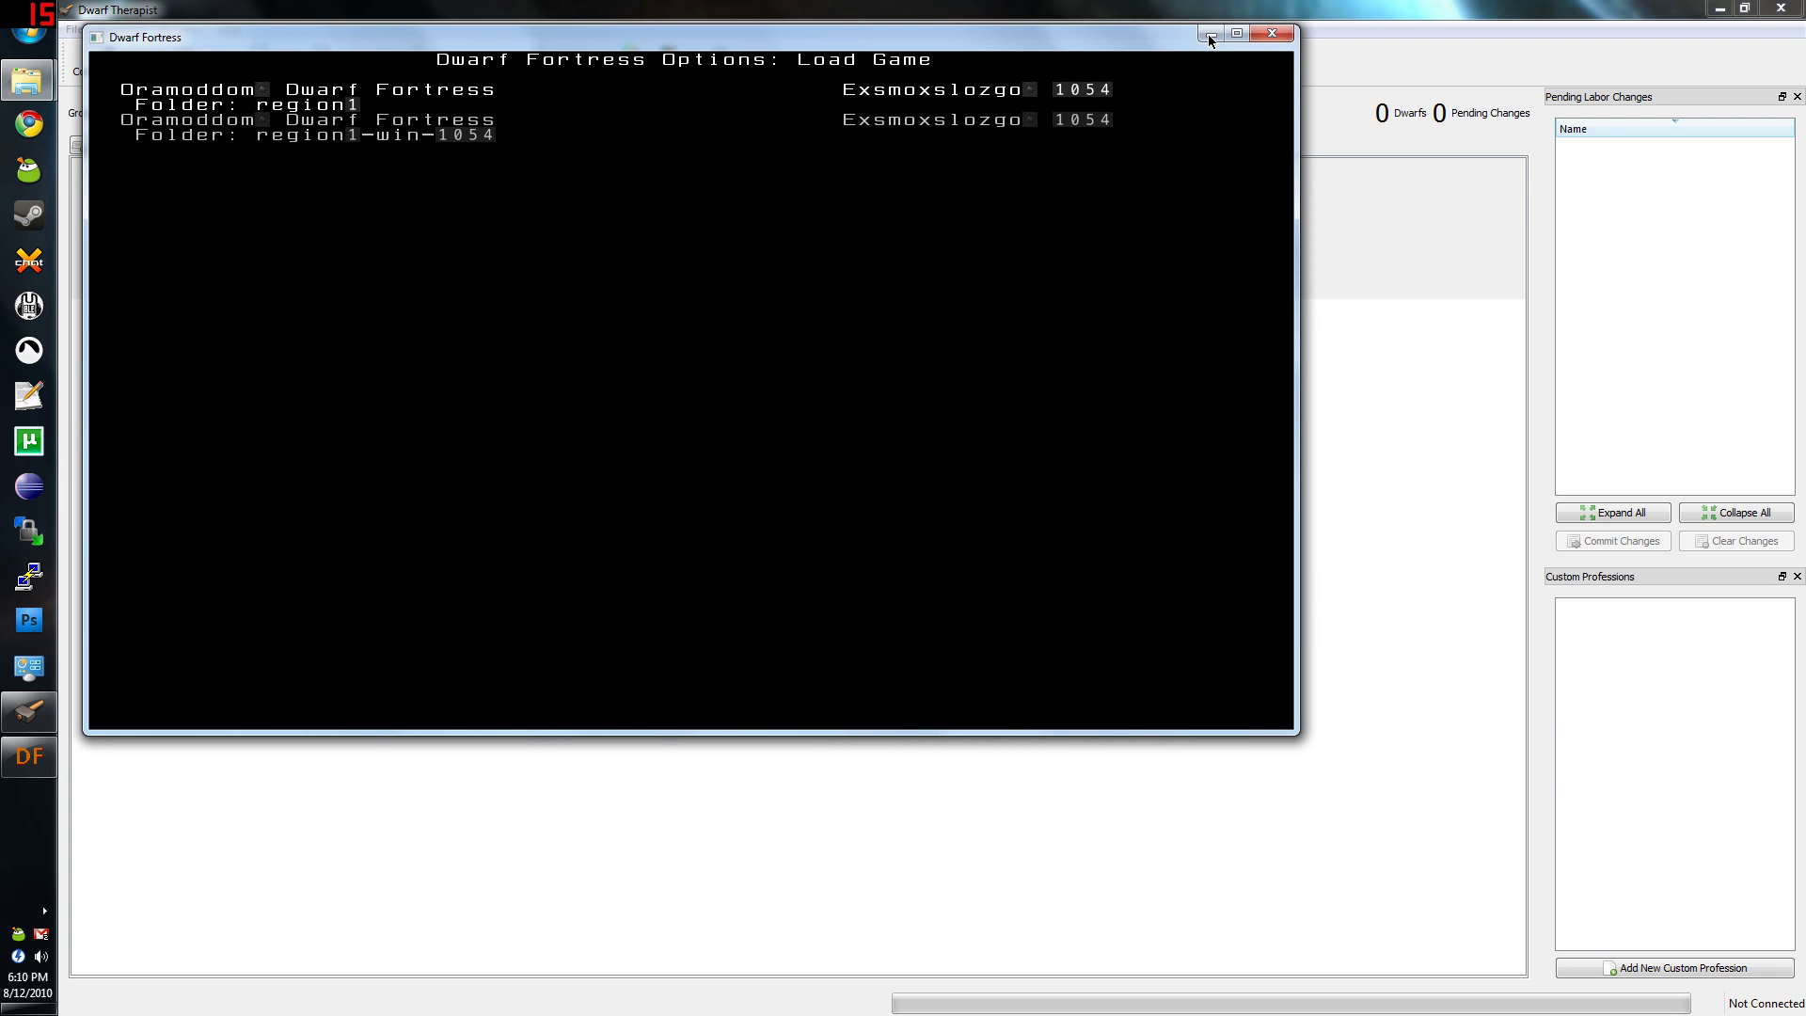
{"action": "key", "text": "Return"}
Switch to Dwarf Therapist and connect it to the running Dwarf Fortress game.
{"action": "left_click", "coordinate": [1479, 625]}
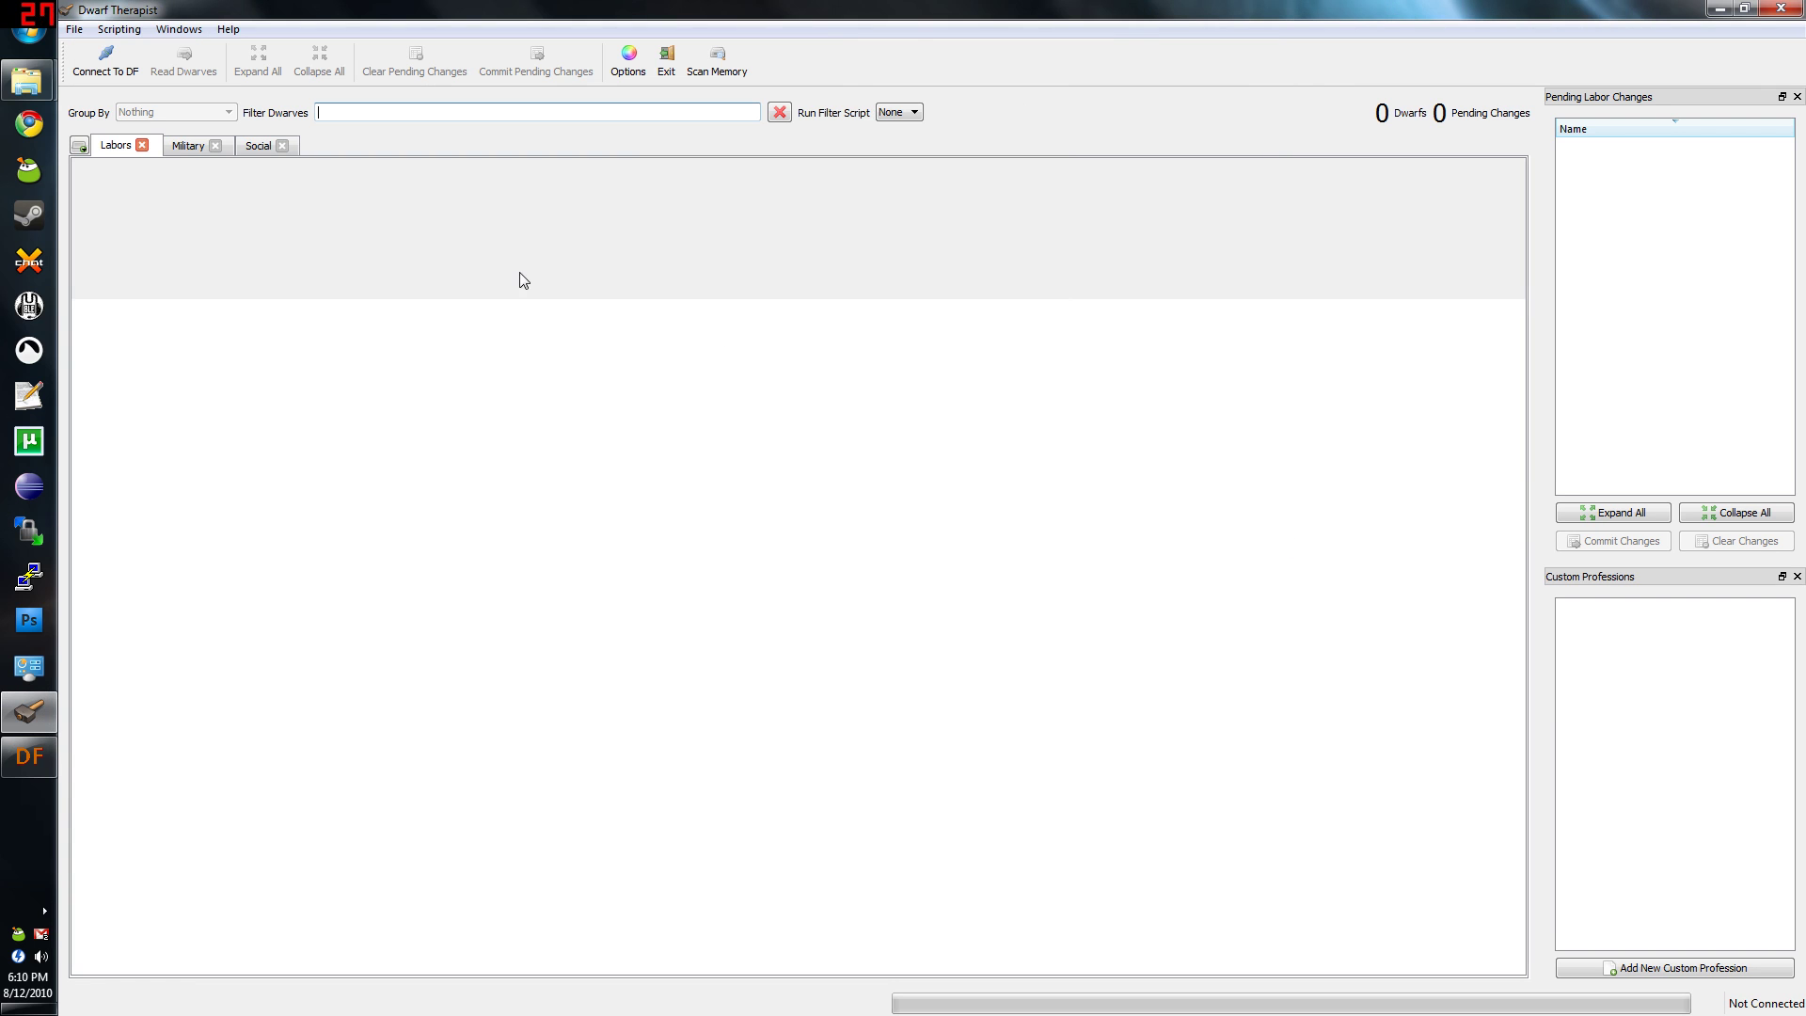
{"action": "left_click", "coordinate": [111, 70]}
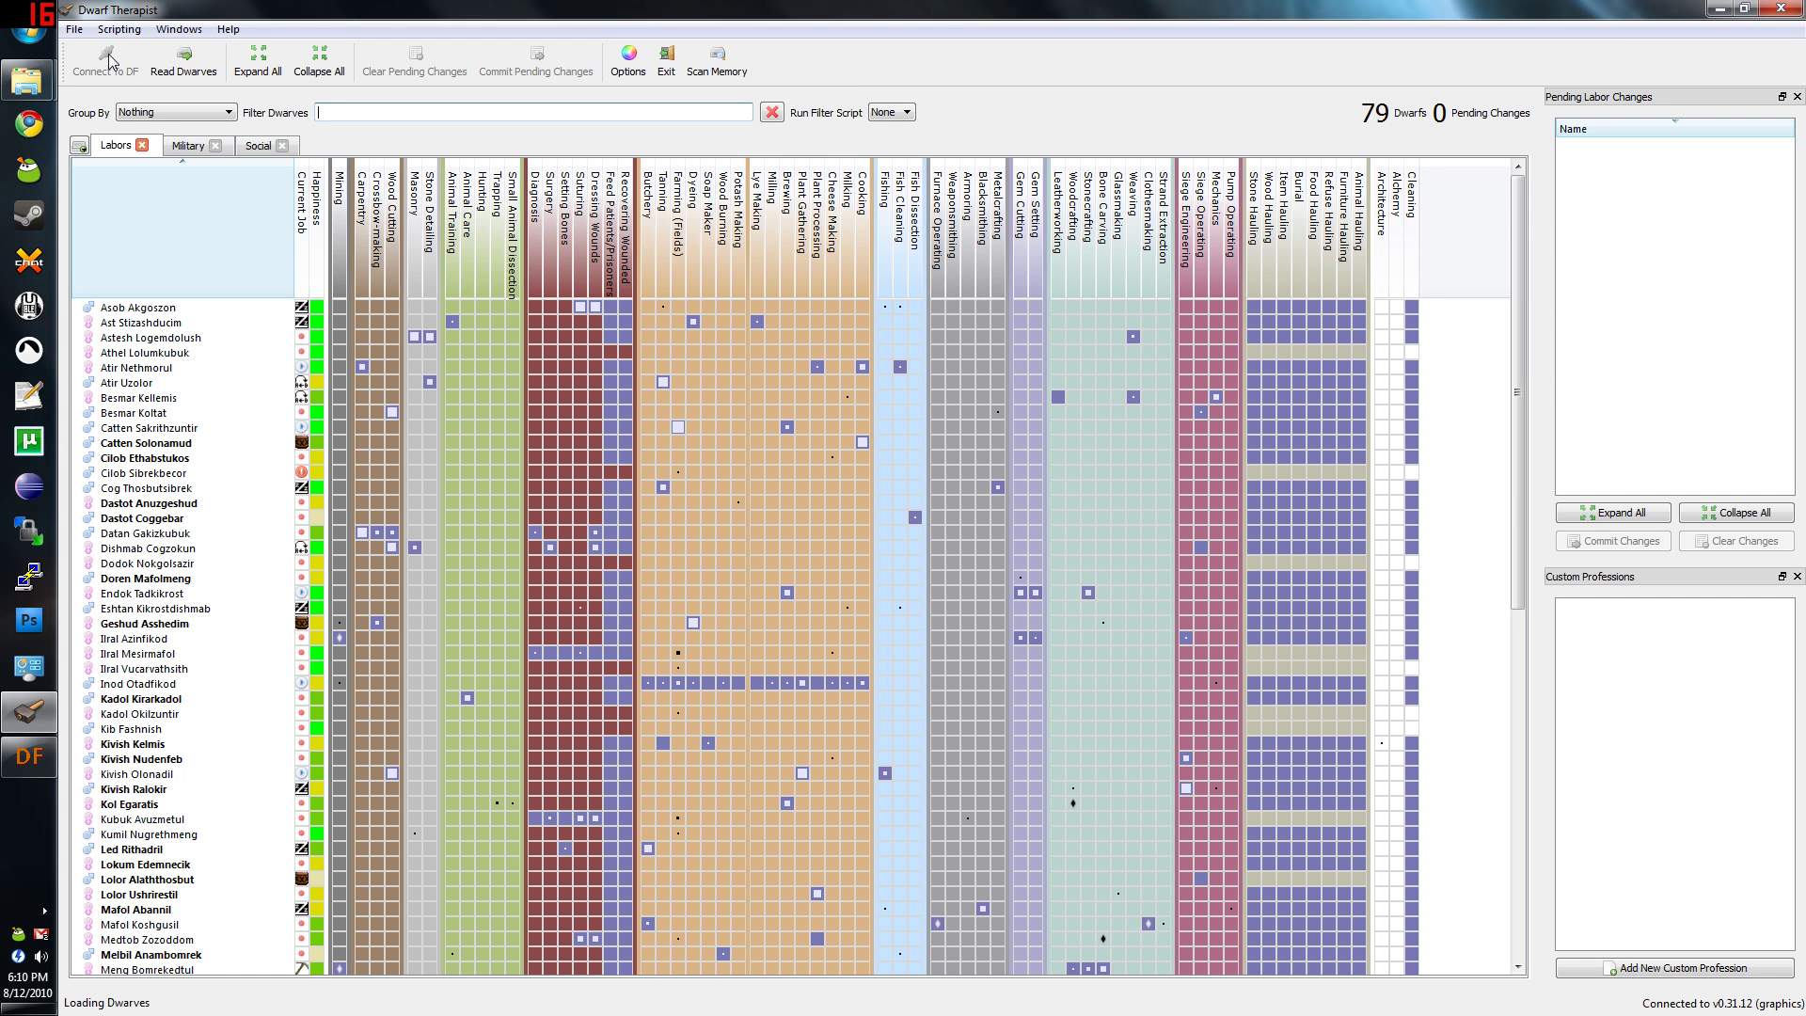
Look through the dwarves' Labors, Military and Social grids, finishing back in the Labors grid.
{"action": "scroll", "coordinate": [1153, 597], "scroll_direction": "down", "scroll_amount": 8}
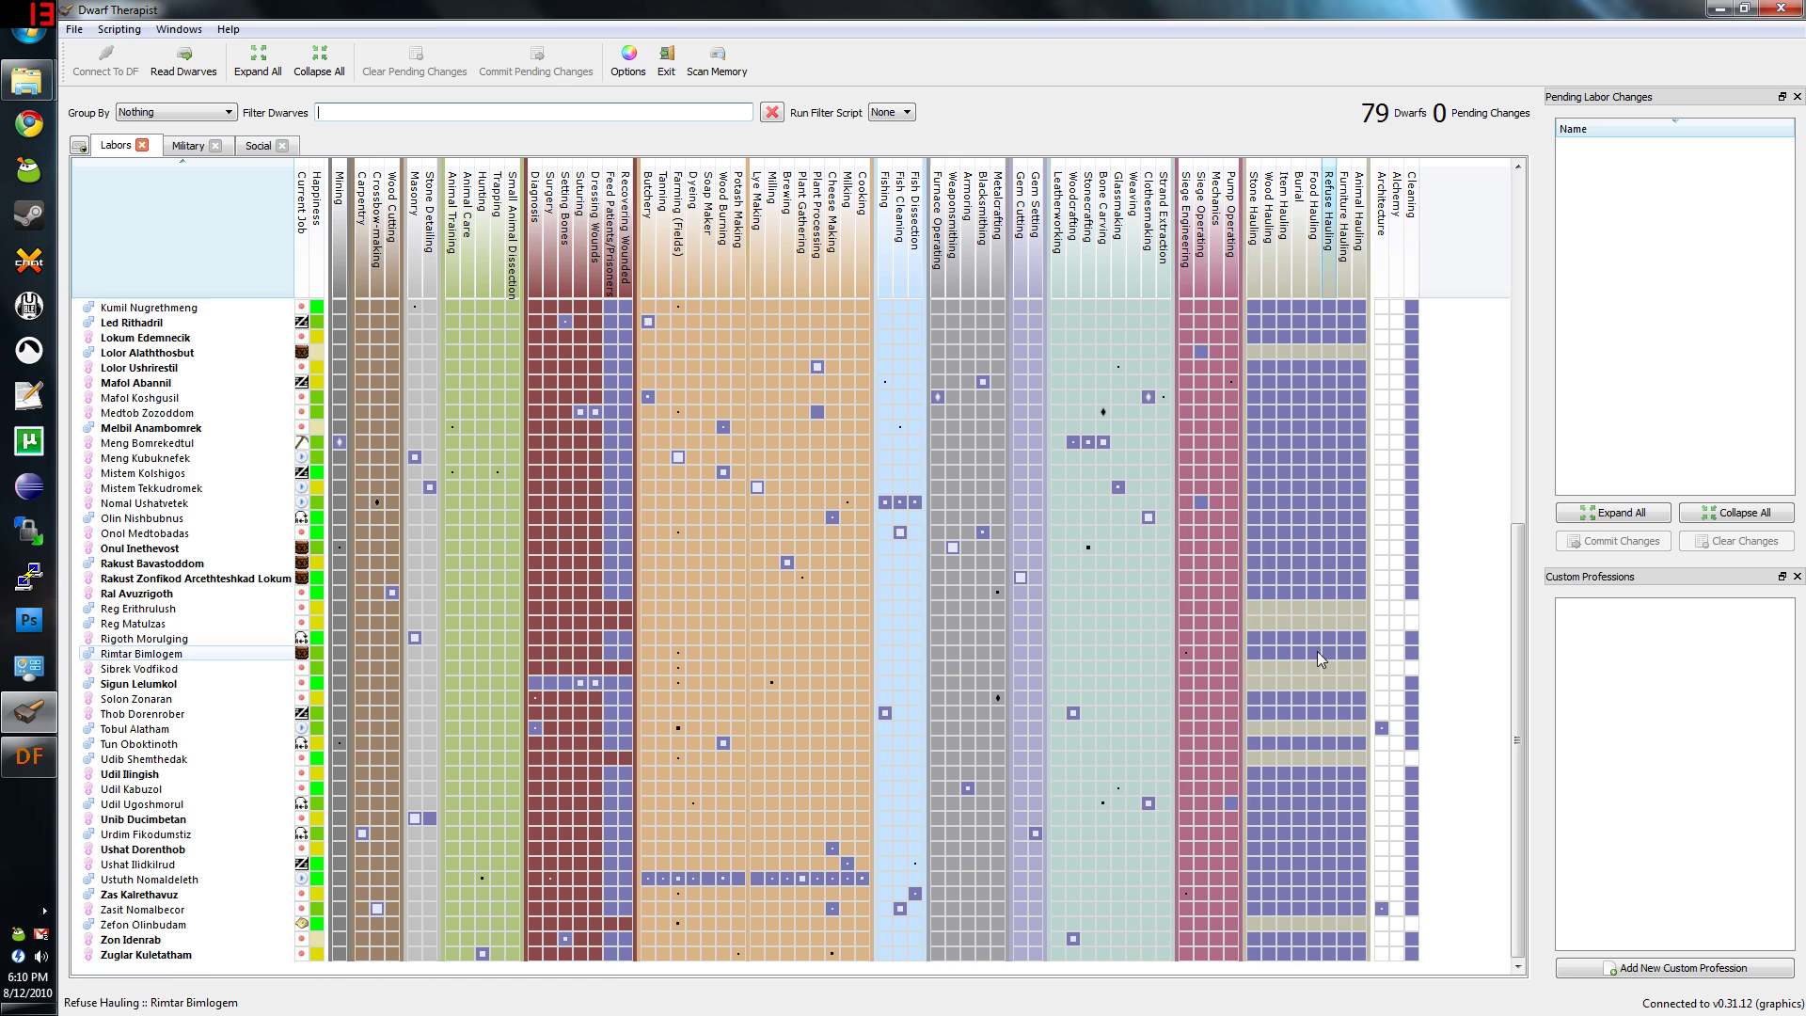
{"action": "scroll", "coordinate": [376, 583], "scroll_direction": "up", "scroll_amount": 5}
{"action": "scroll", "coordinate": [189, 526], "scroll_direction": "down", "scroll_amount": 8}
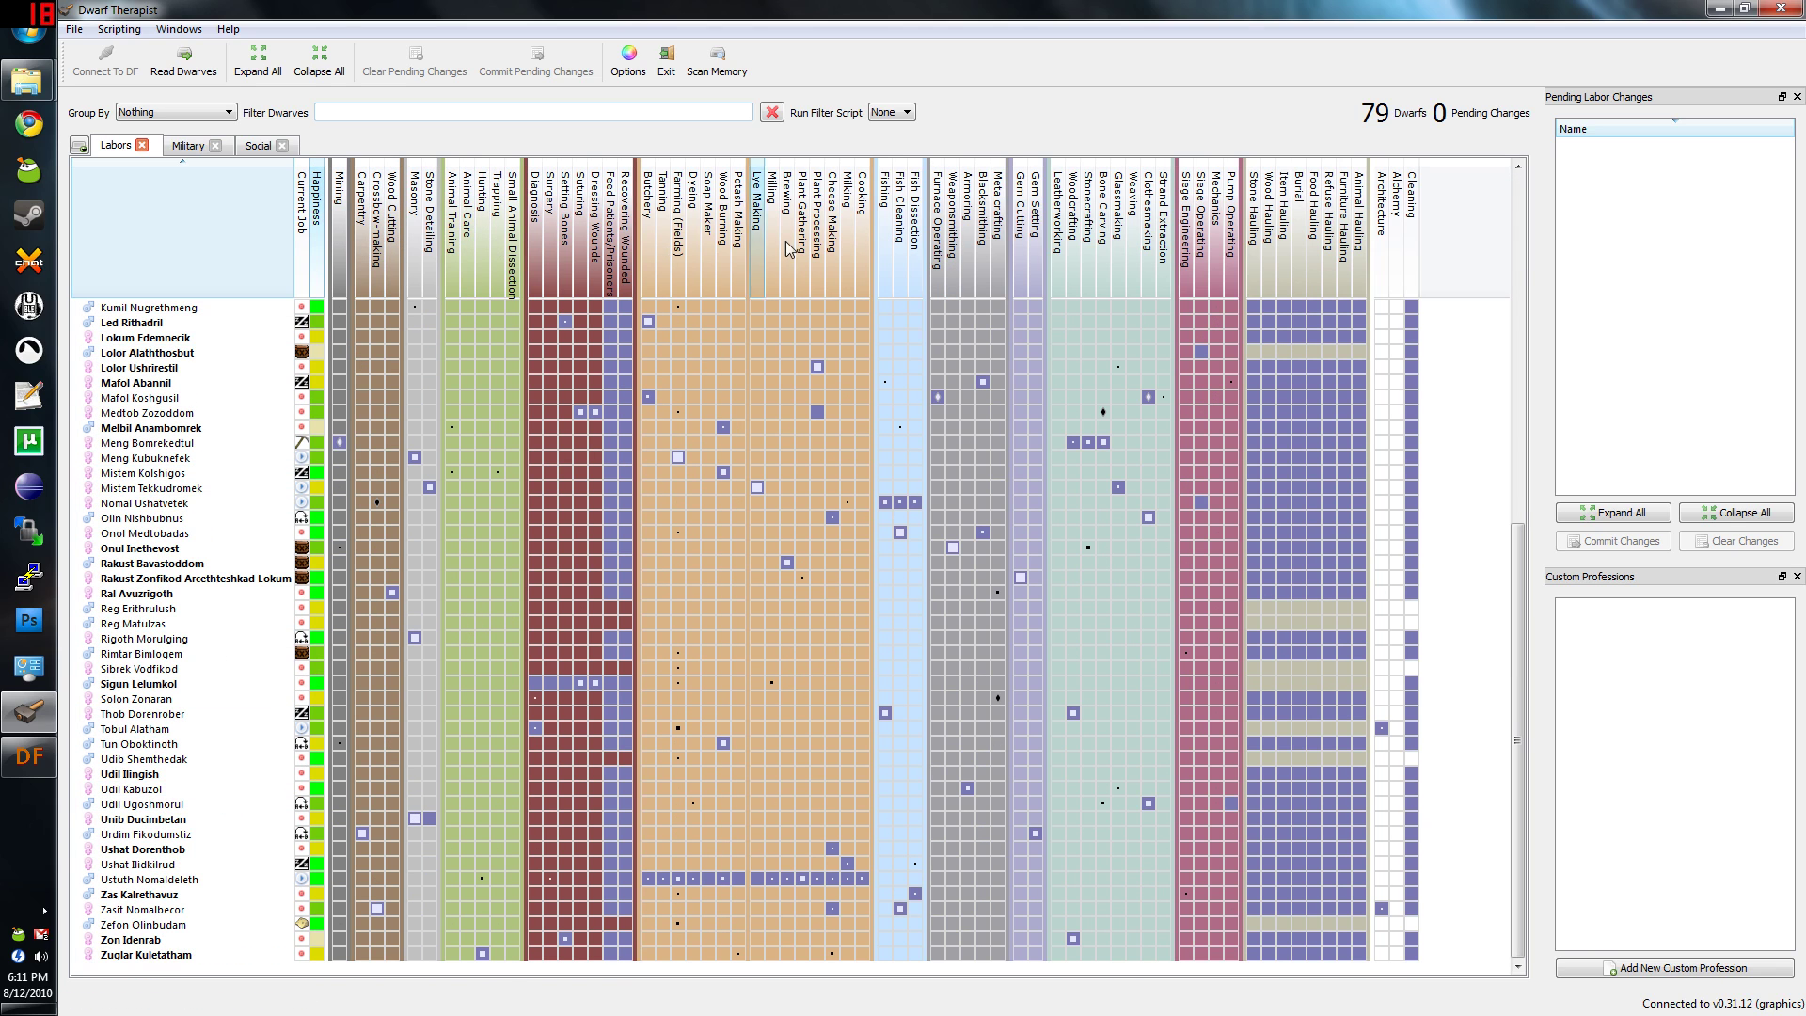
{"action": "left_click", "coordinate": [193, 150]}
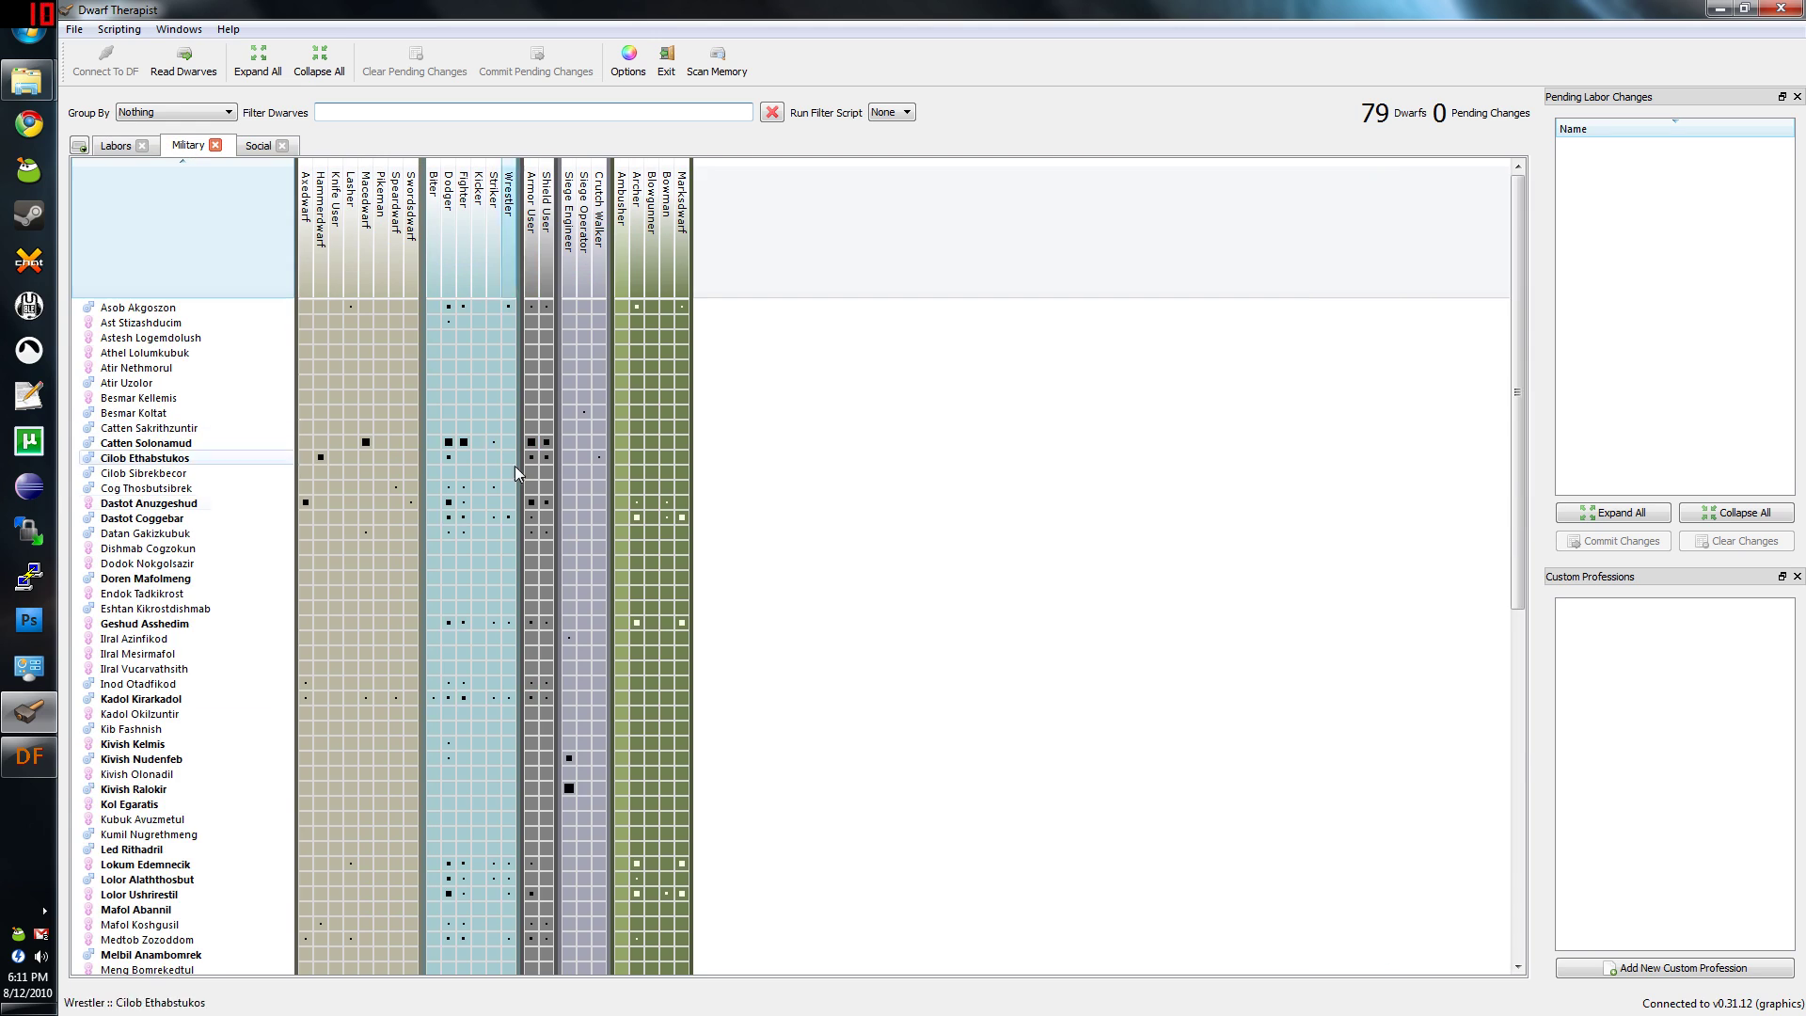
{"action": "left_click", "coordinate": [256, 146]}
{"action": "scroll", "coordinate": [616, 442], "scroll_direction": "down", "scroll_amount": 10}
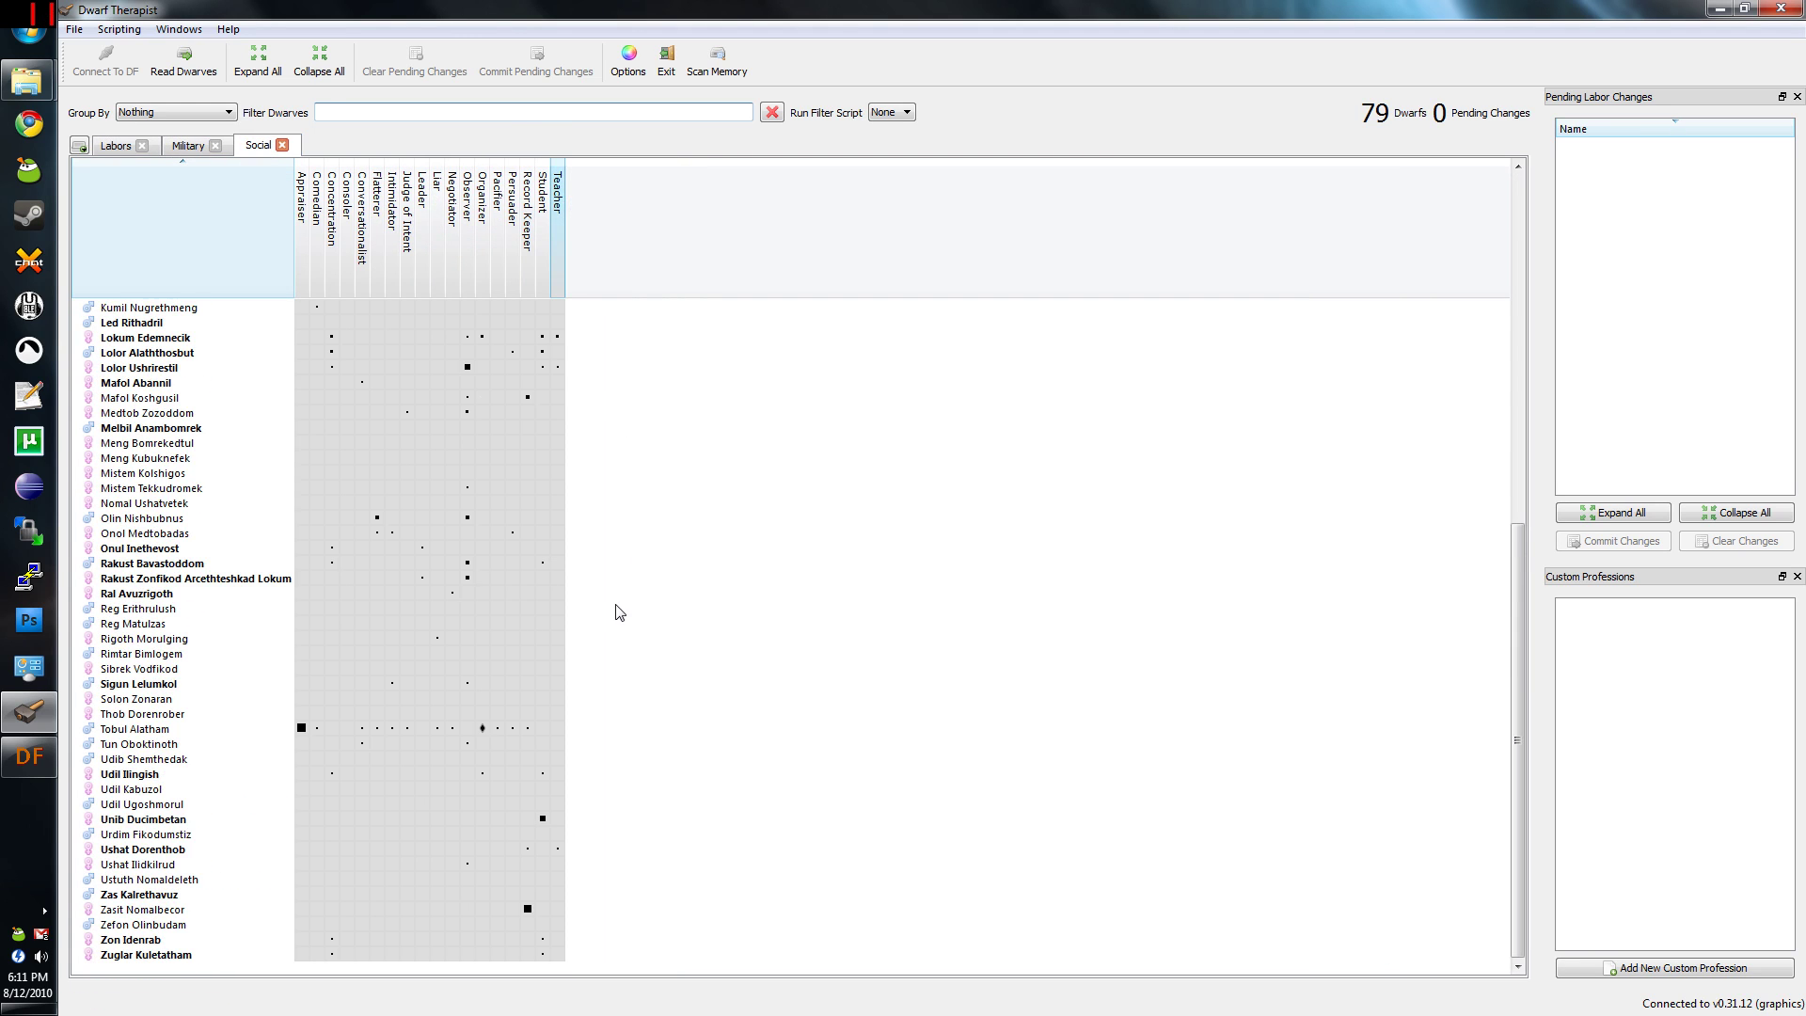
{"action": "scroll", "coordinate": [612, 611], "scroll_direction": "up", "scroll_amount": 10}
{"action": "left_click", "coordinate": [118, 147]}
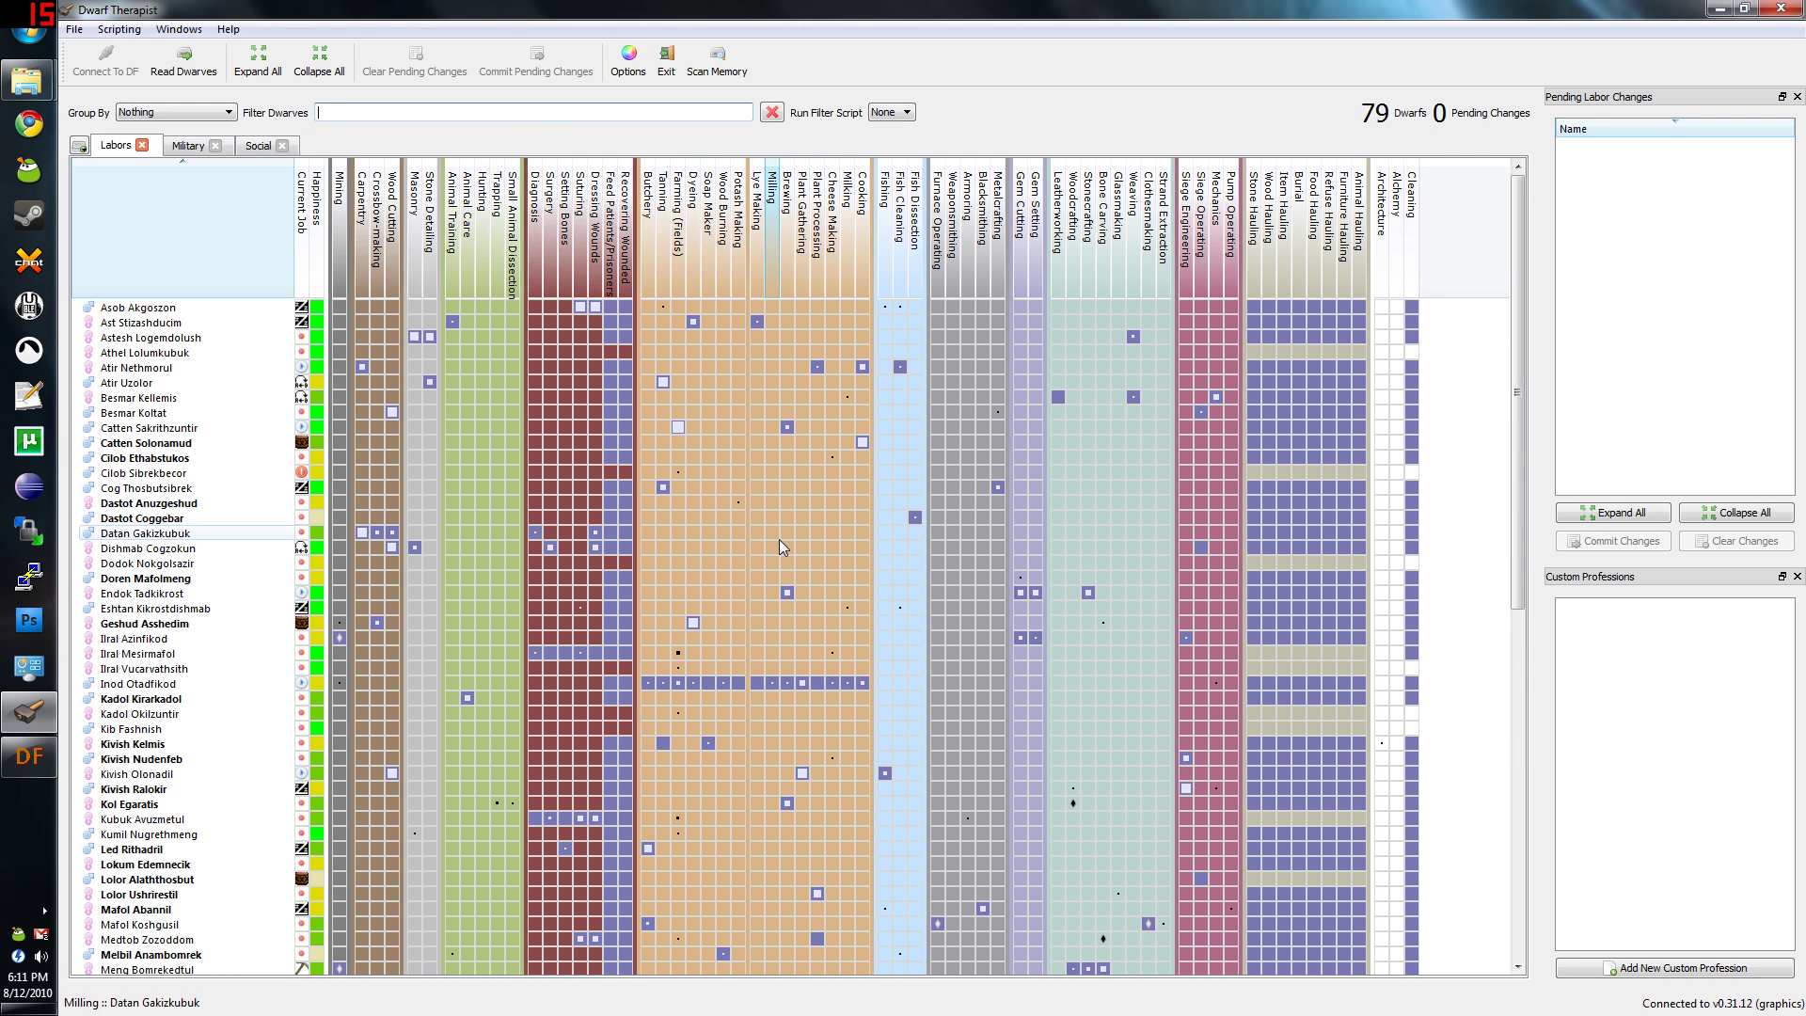
{"action": "mouse_move", "coordinate": [730, 504]}
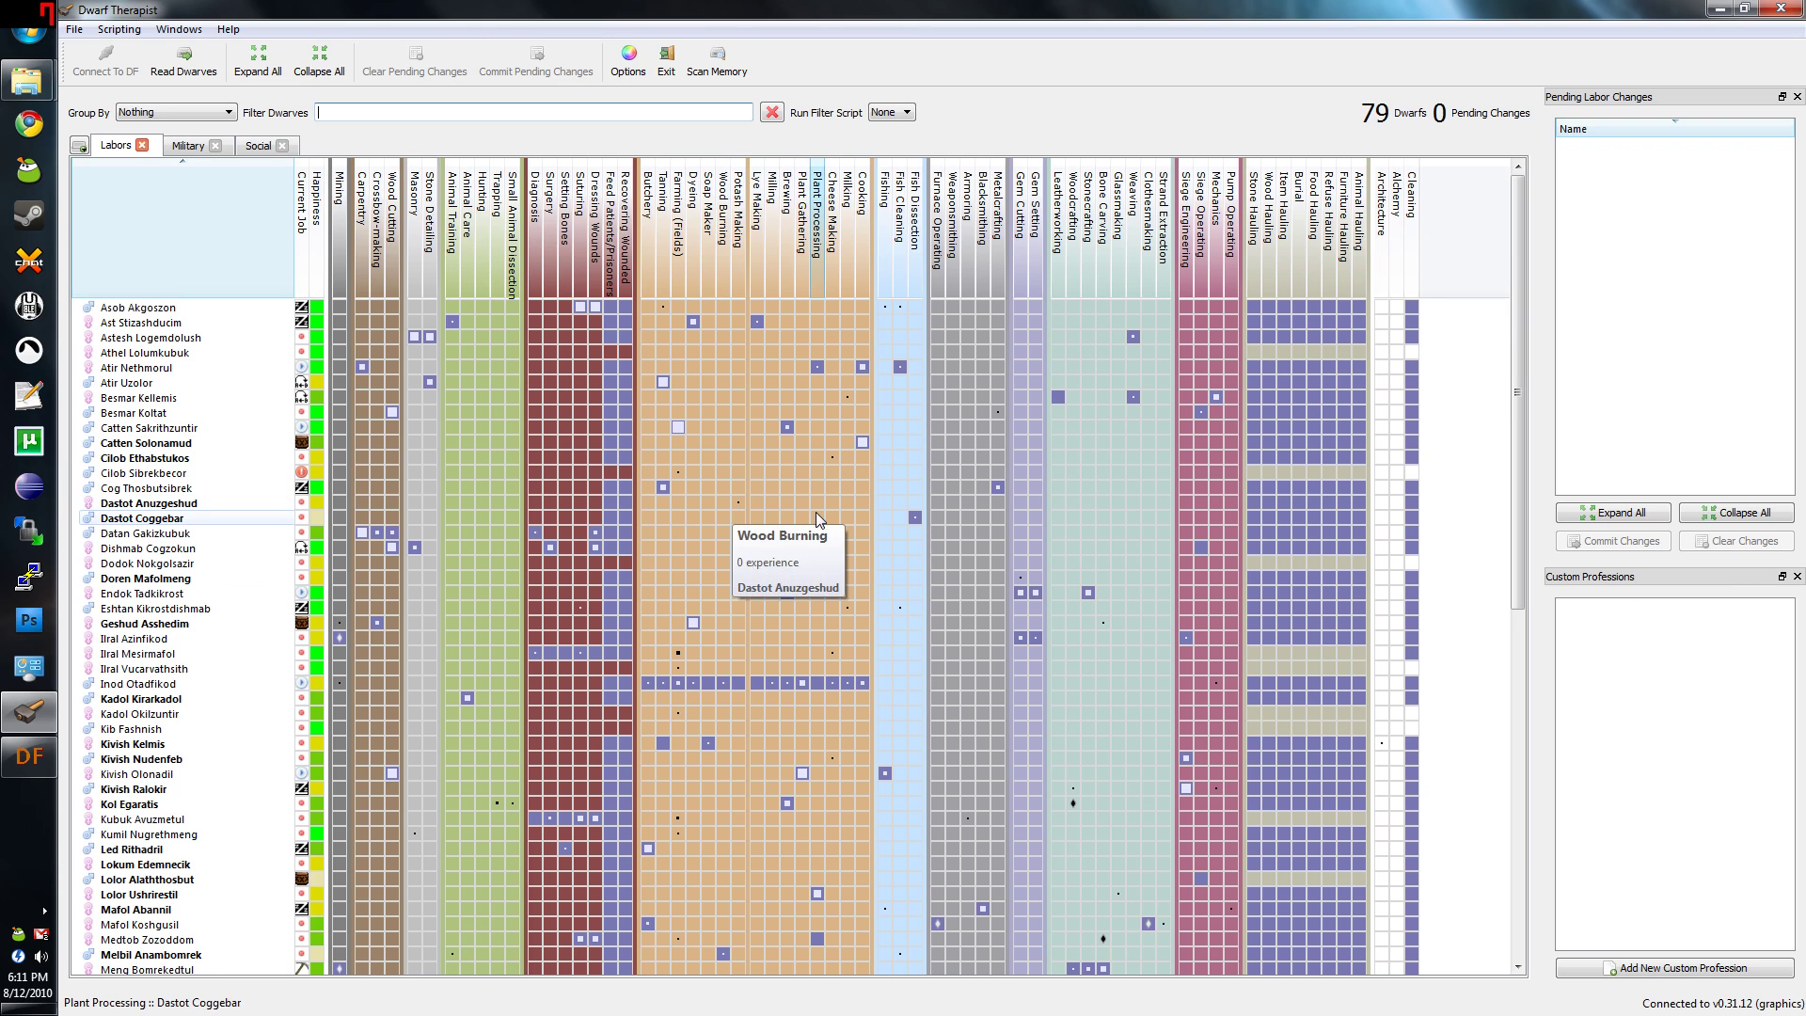
Sort the dwarves by Mining and enable Mining for Geshud Asshedim, Inod Otadfikod, Onul Inethevost and Tun Oboktinoth.
{"action": "left_click", "coordinate": [343, 245]}
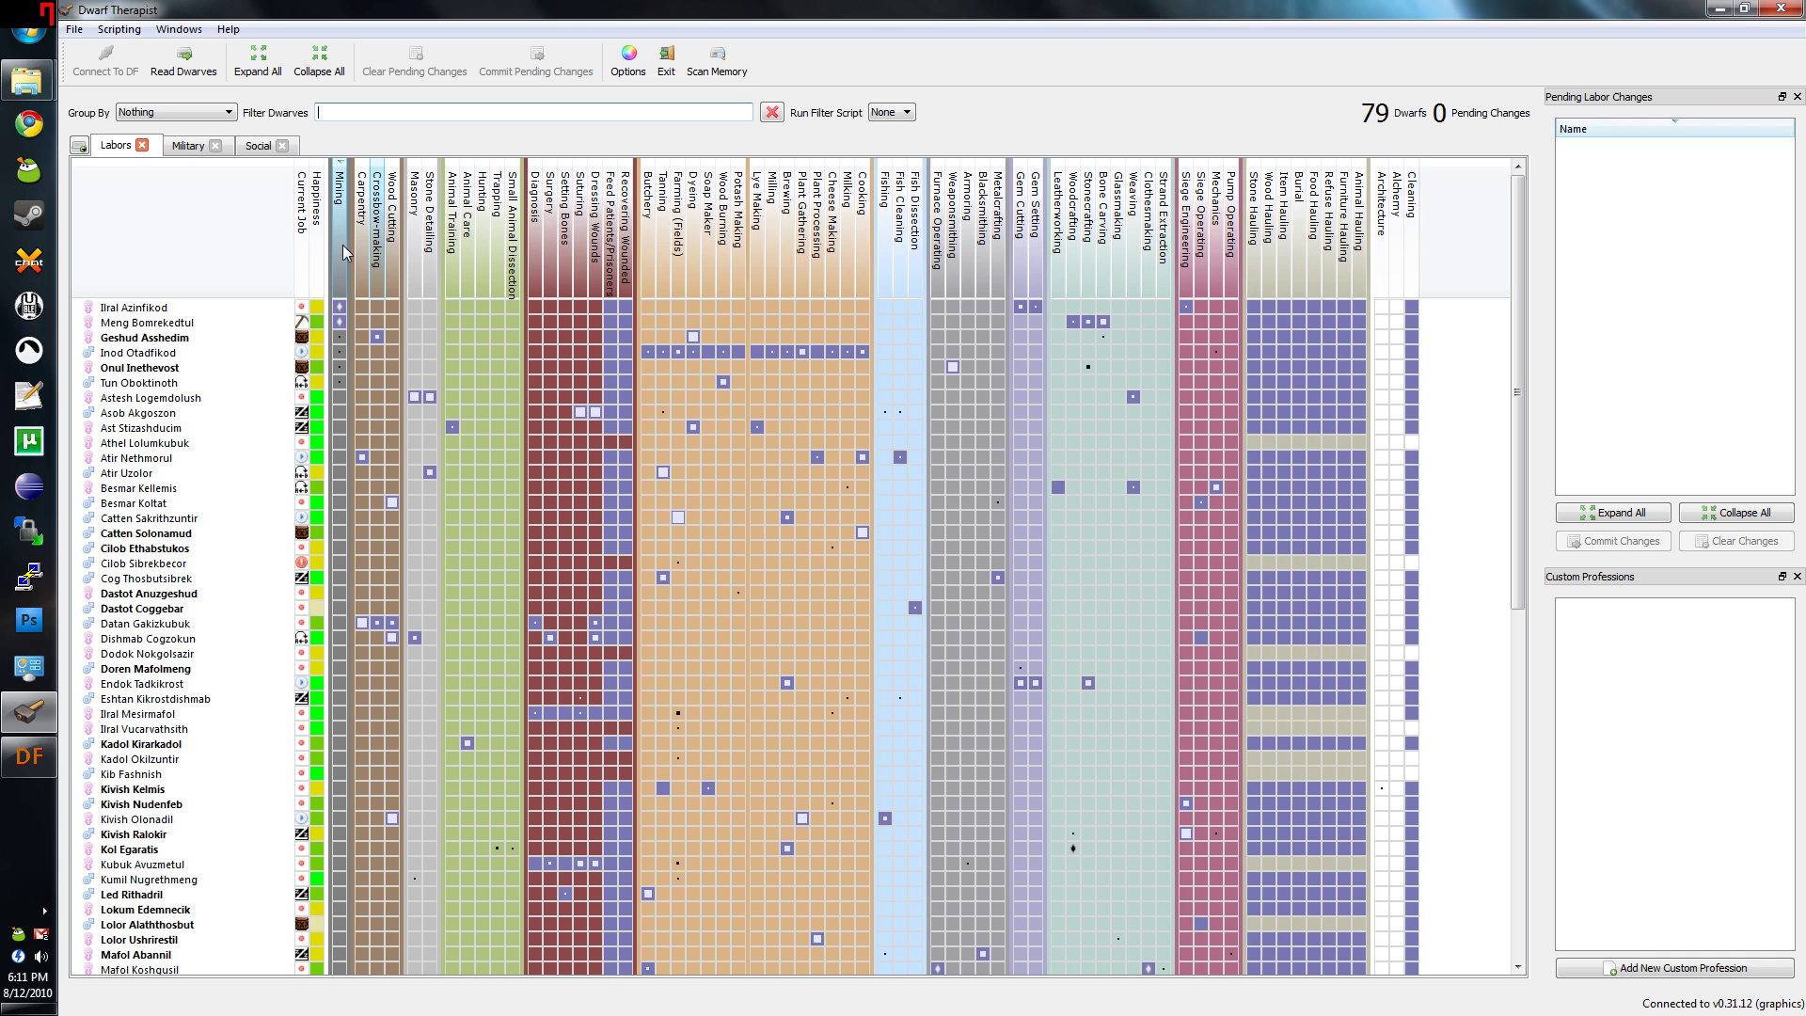
{"action": "left_click", "coordinate": [339, 338]}
{"action": "left_click", "coordinate": [340, 353]}
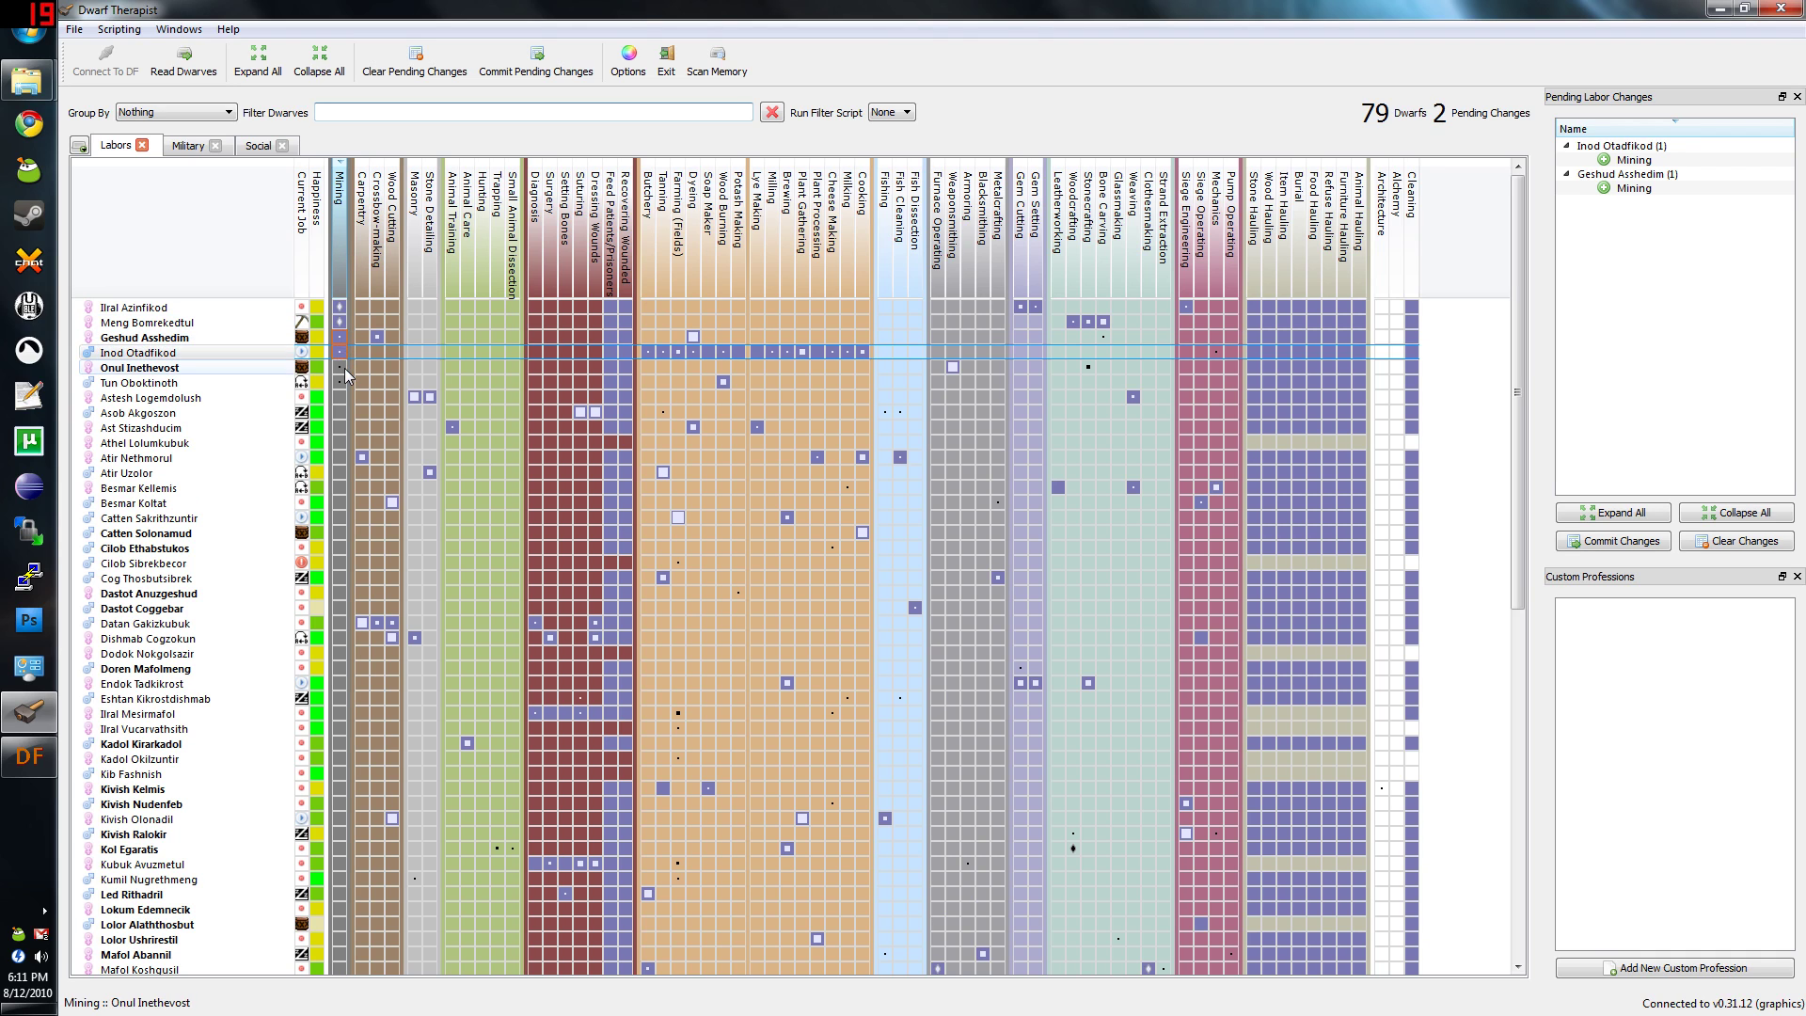
{"action": "left_click", "coordinate": [340, 368]}
{"action": "left_click", "coordinate": [340, 383]}
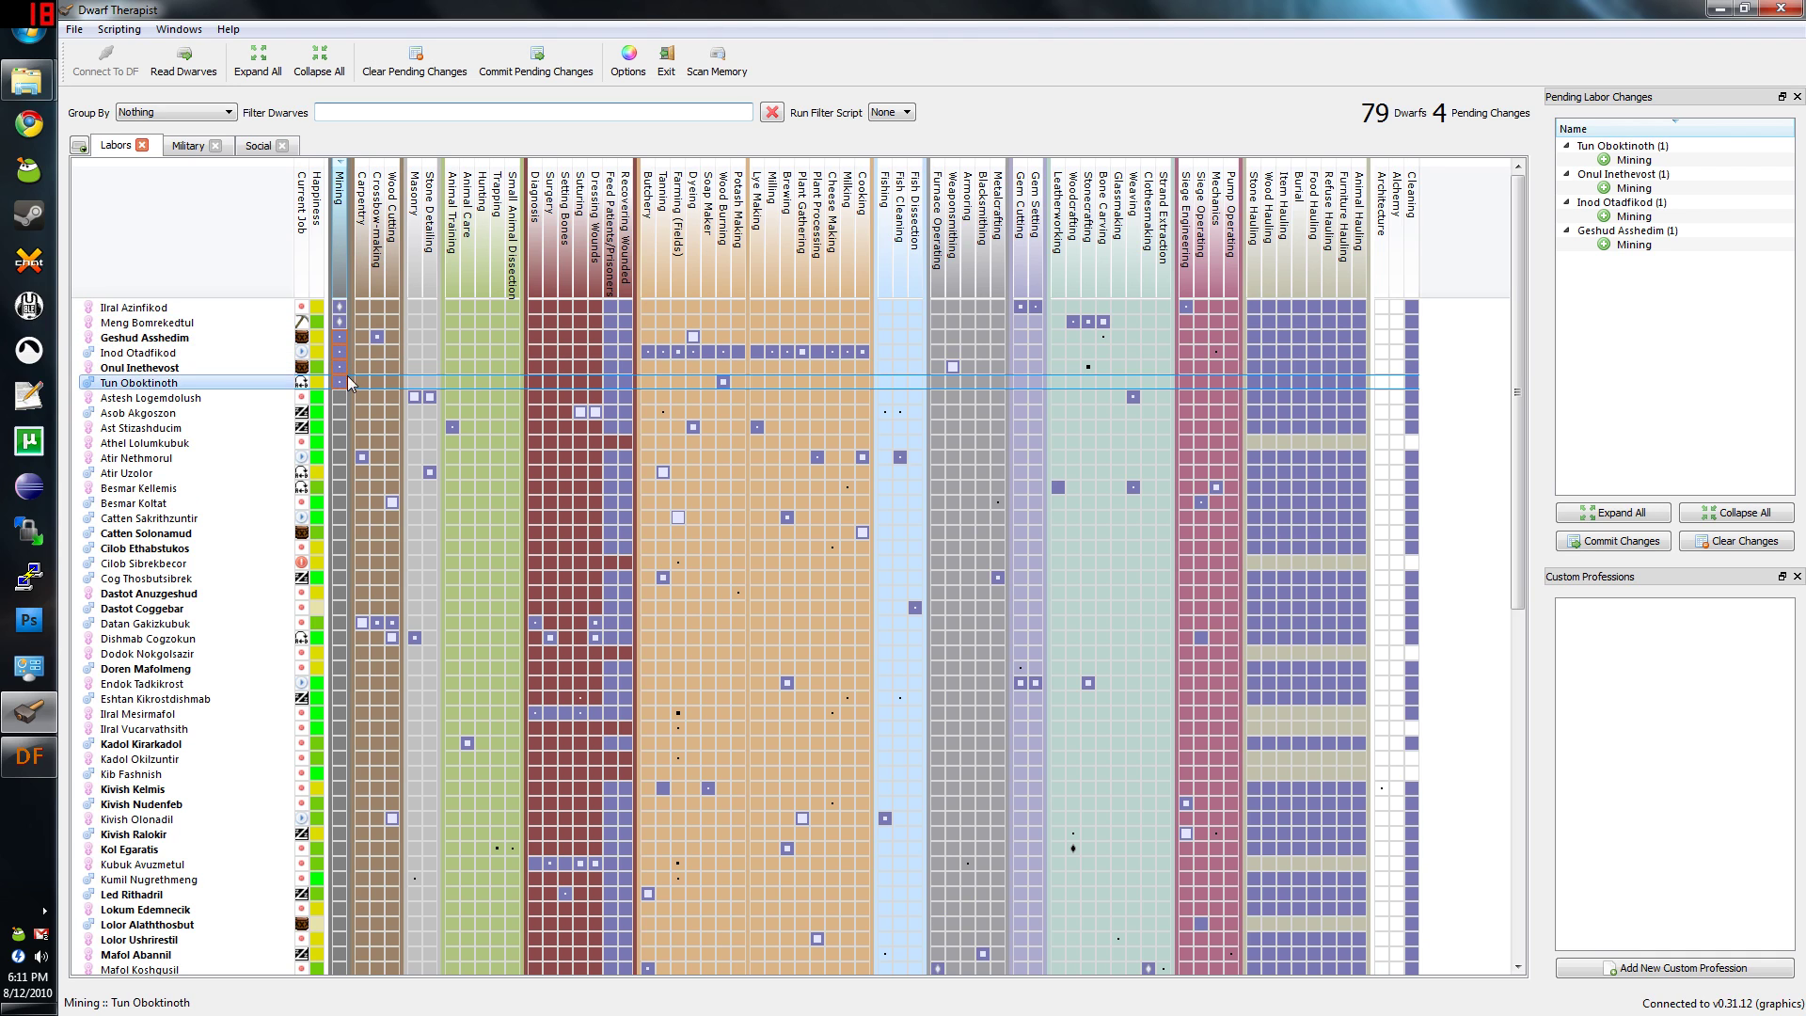
Sort the dwarves by Carpentry and Crossbow-making, and enable Crossbow-making for Nomal Ushatvetek.
{"action": "left_click", "coordinate": [363, 237]}
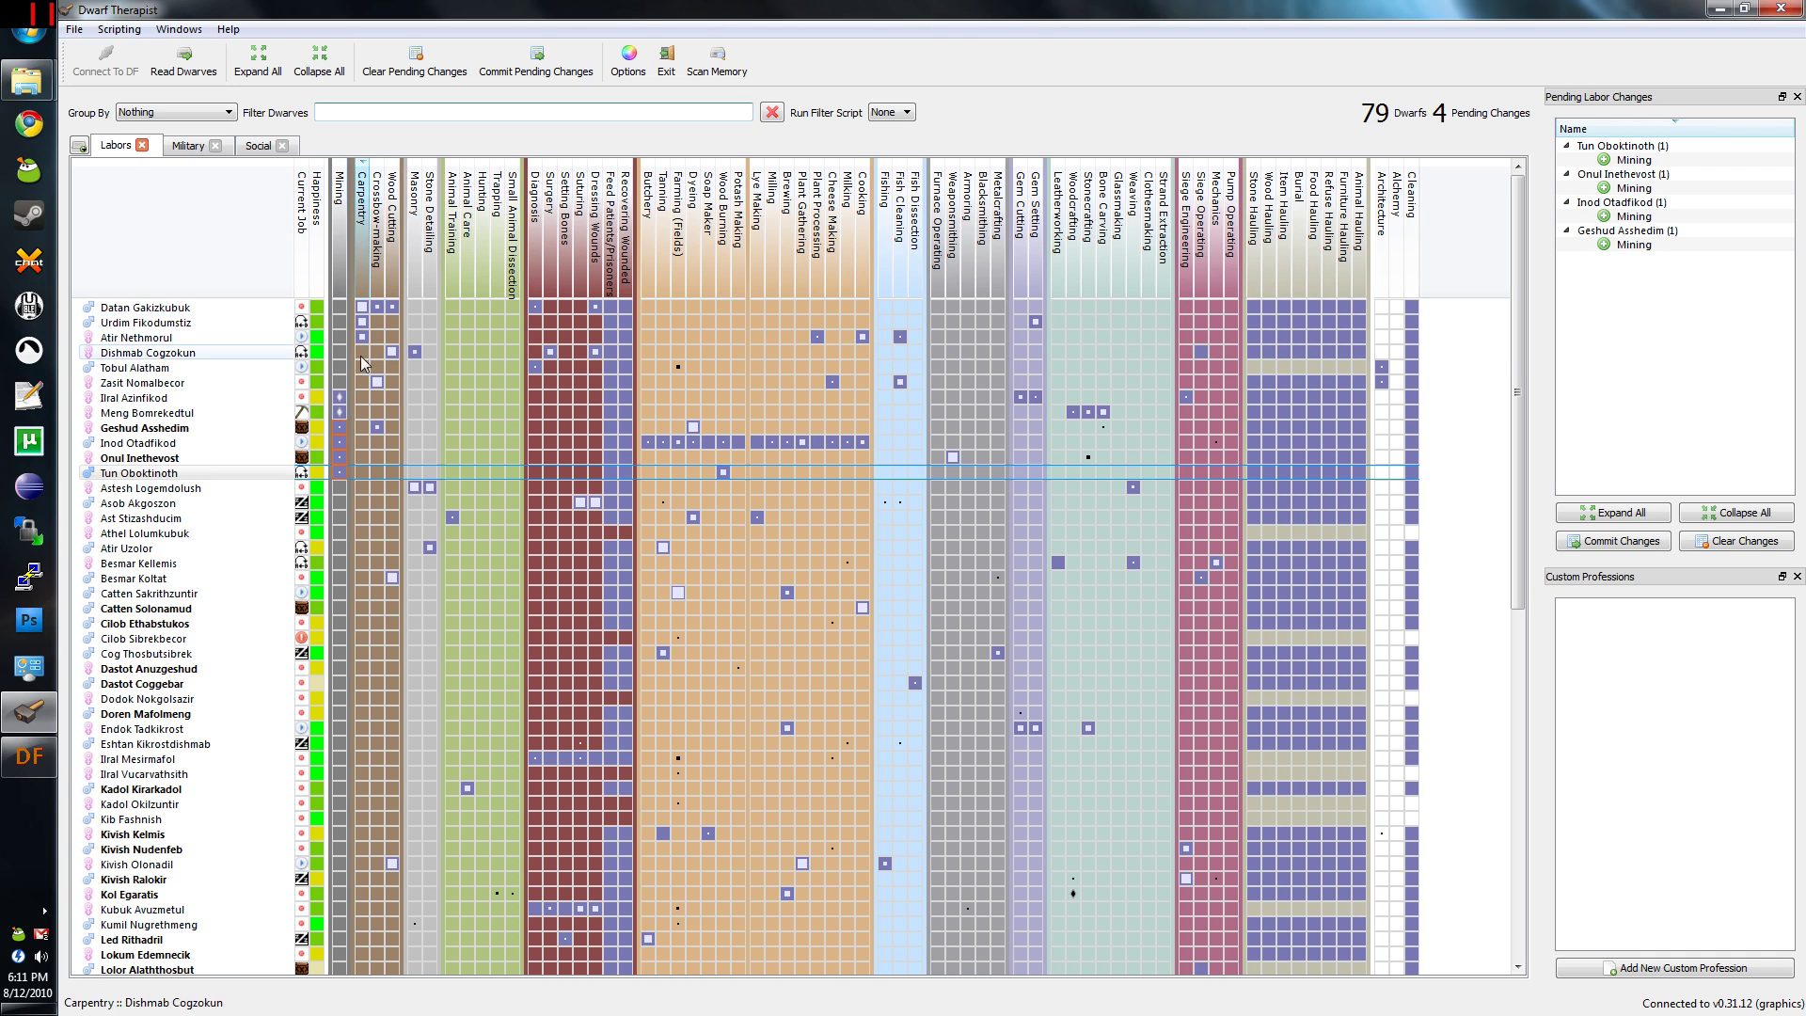
{"action": "left_click", "coordinate": [375, 254]}
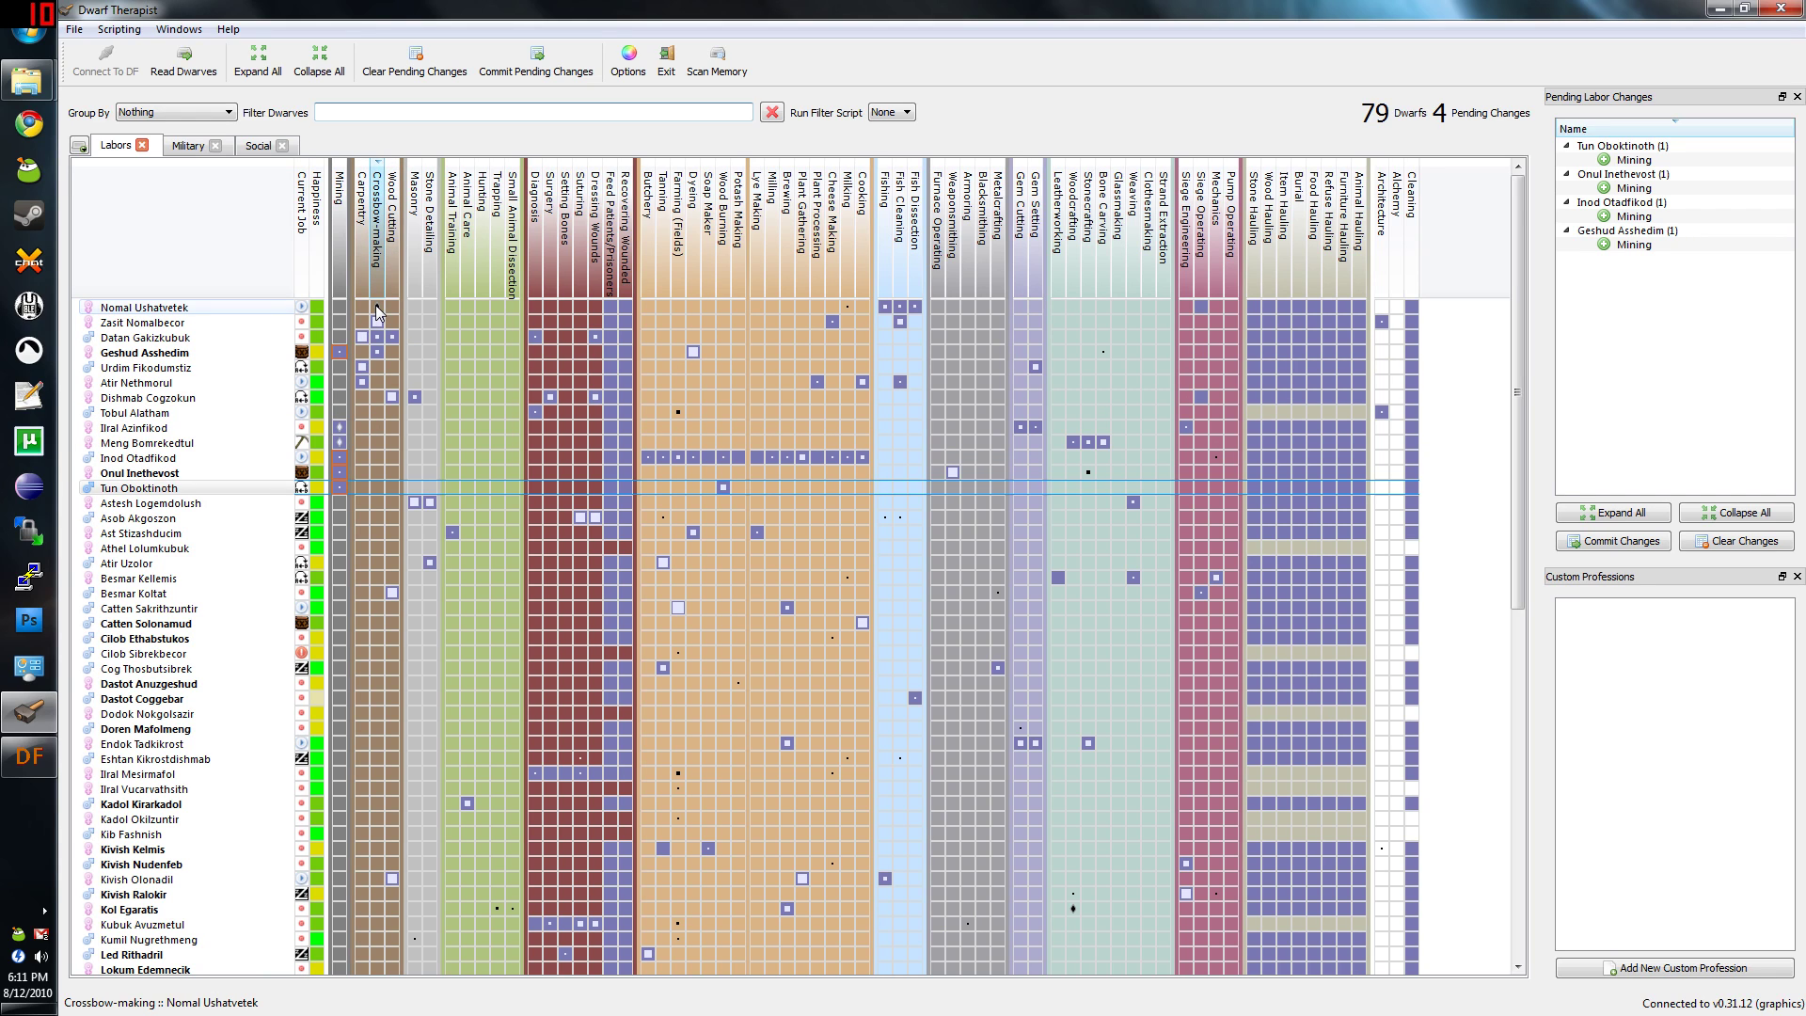
{"action": "mouse_move", "coordinate": [377, 311]}
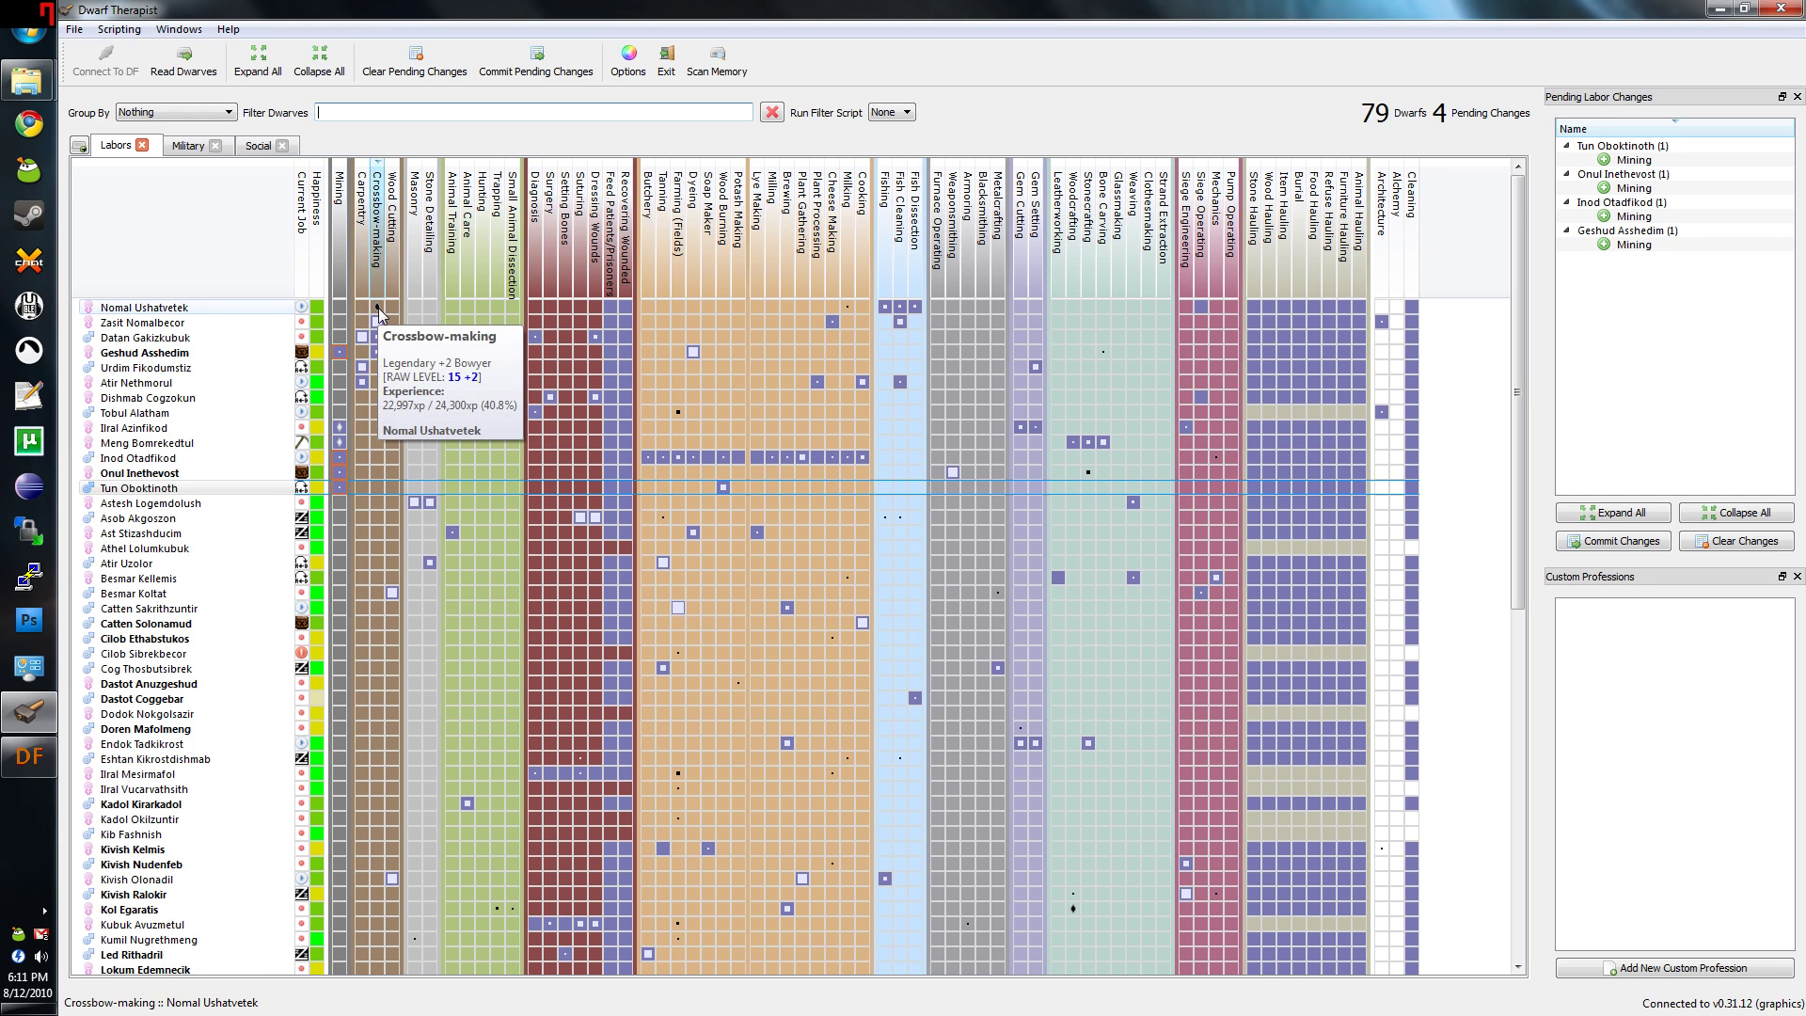
{"action": "left_click", "coordinate": [377, 308]}
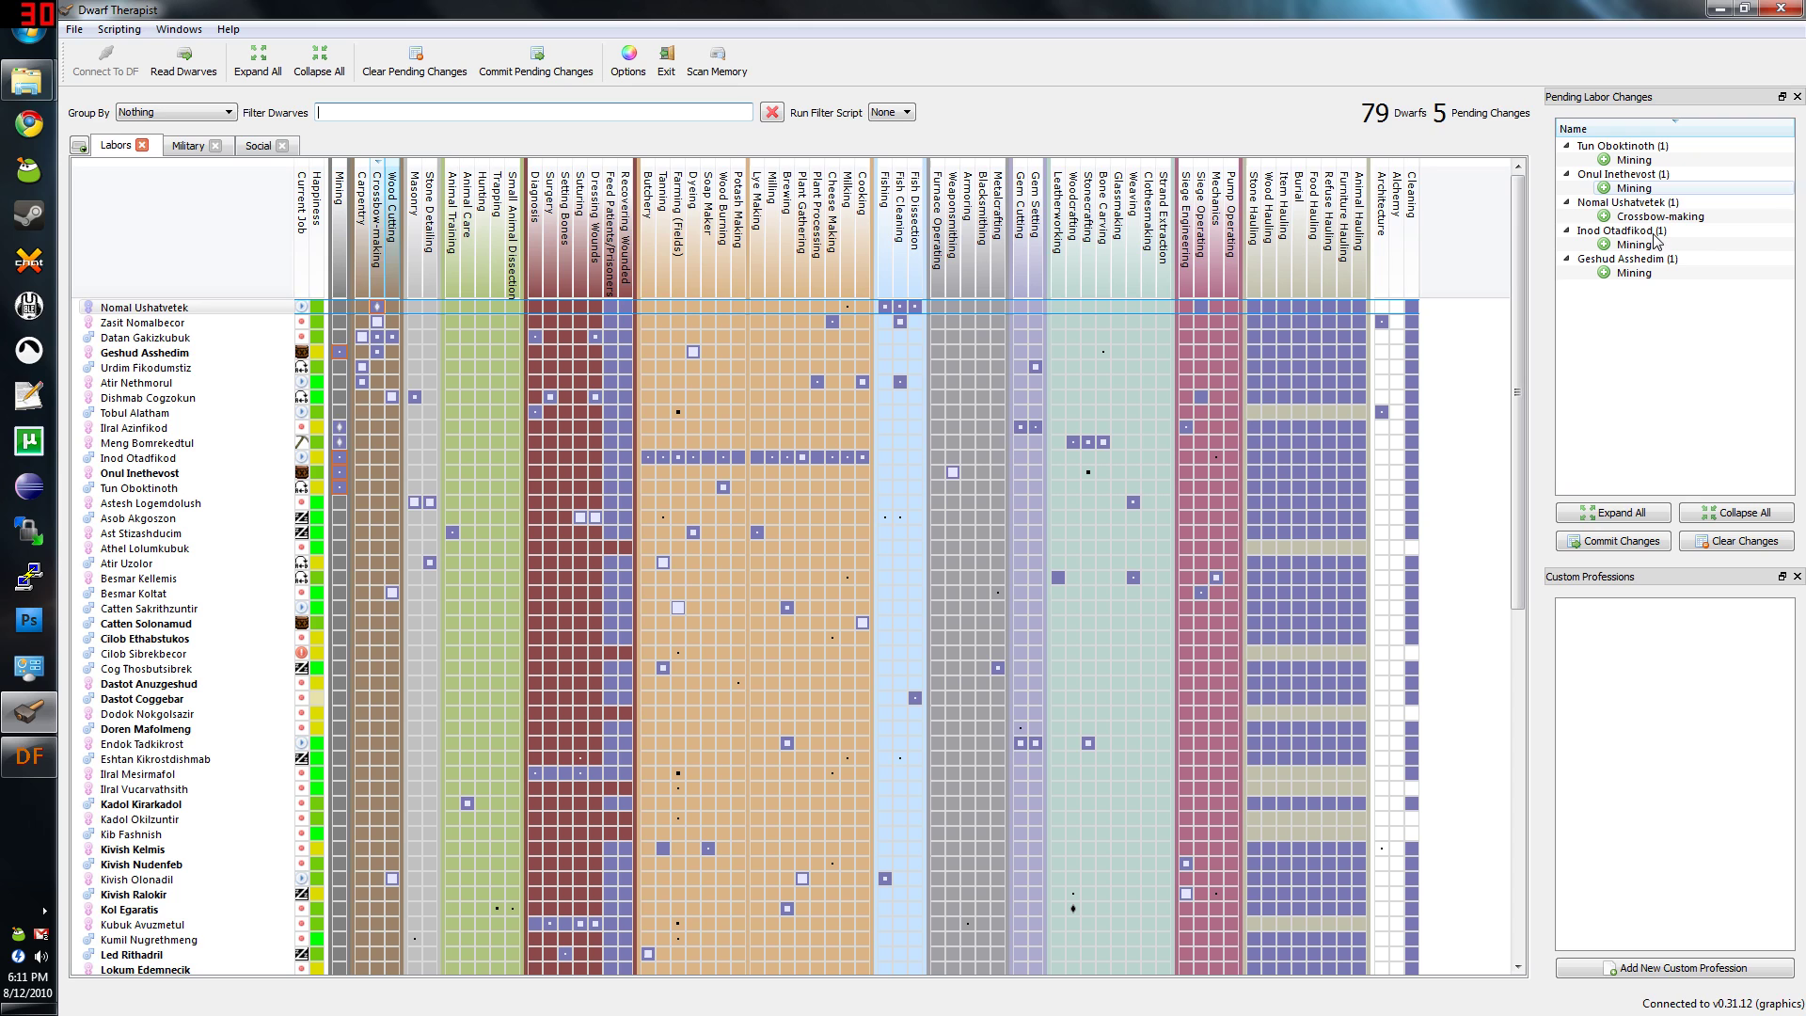
Using skill sorting, enable Masonry for Kumil Nugrethmeng and disable Stone Detailing for Unib Ducimbetan.
{"action": "left_click", "coordinate": [395, 263]}
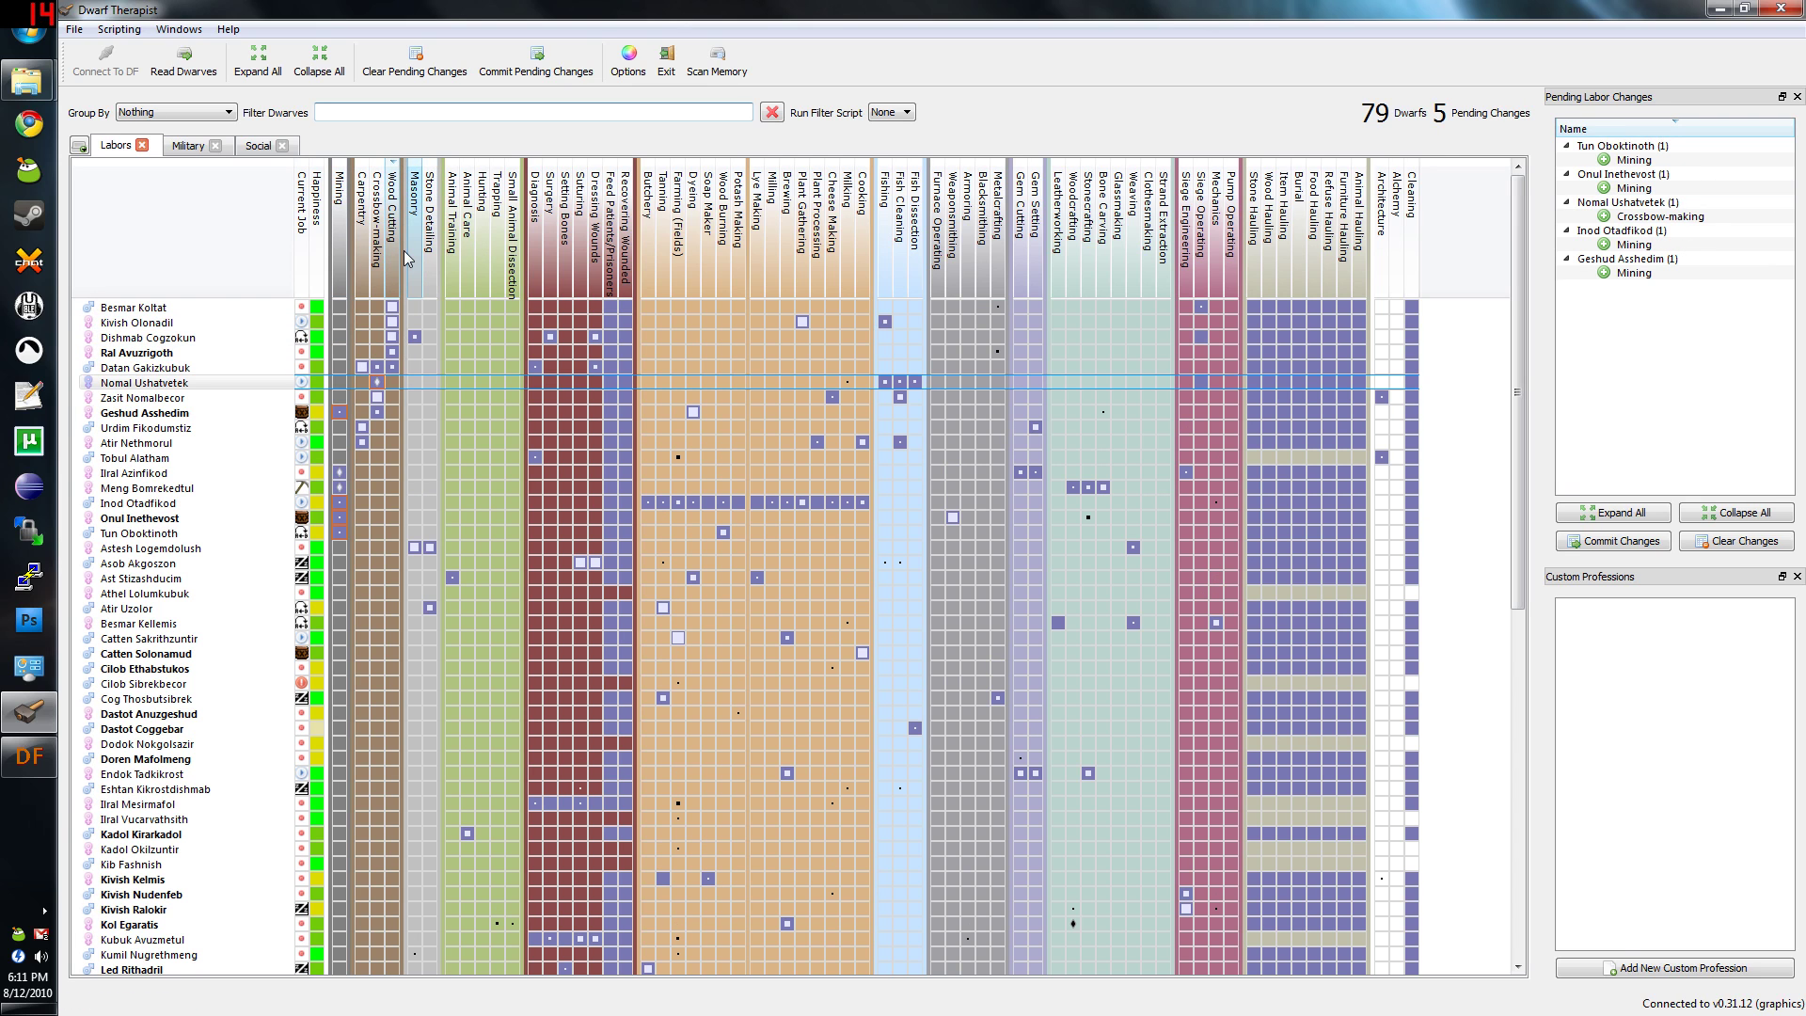
{"action": "left_click", "coordinate": [407, 258]}
{"action": "left_click", "coordinate": [415, 382]}
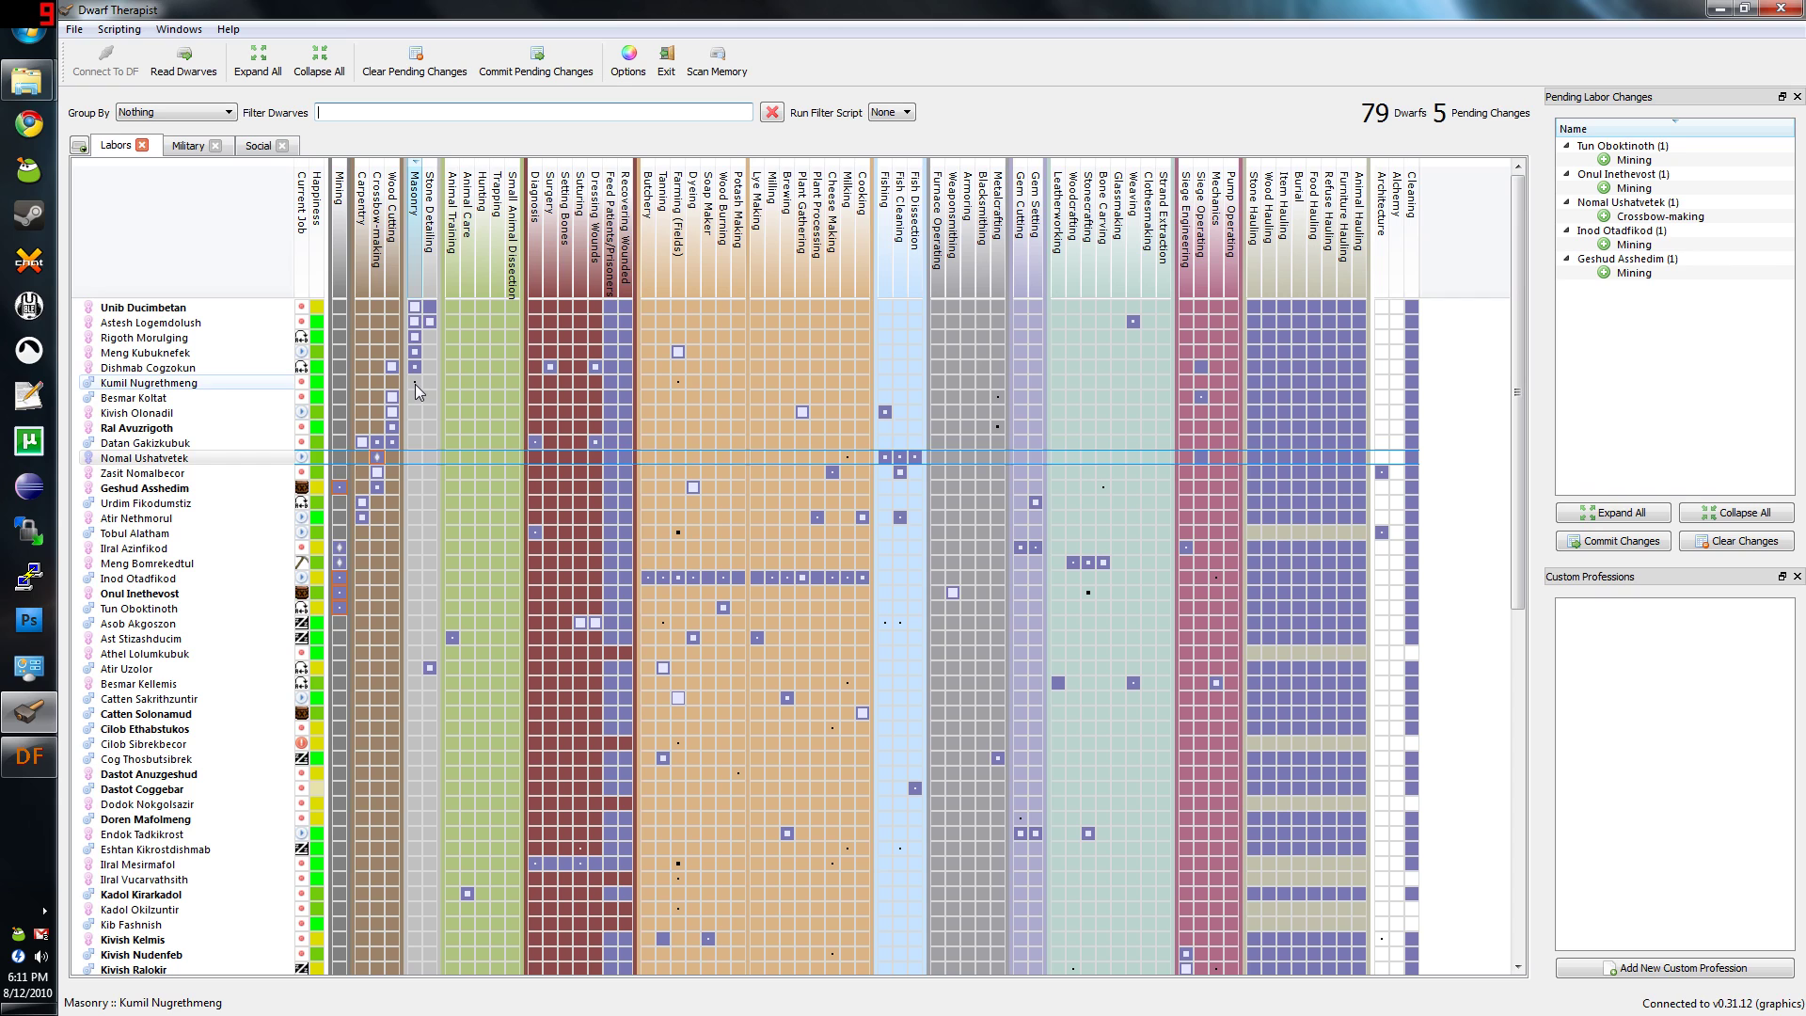
{"action": "left_click", "coordinate": [432, 247]}
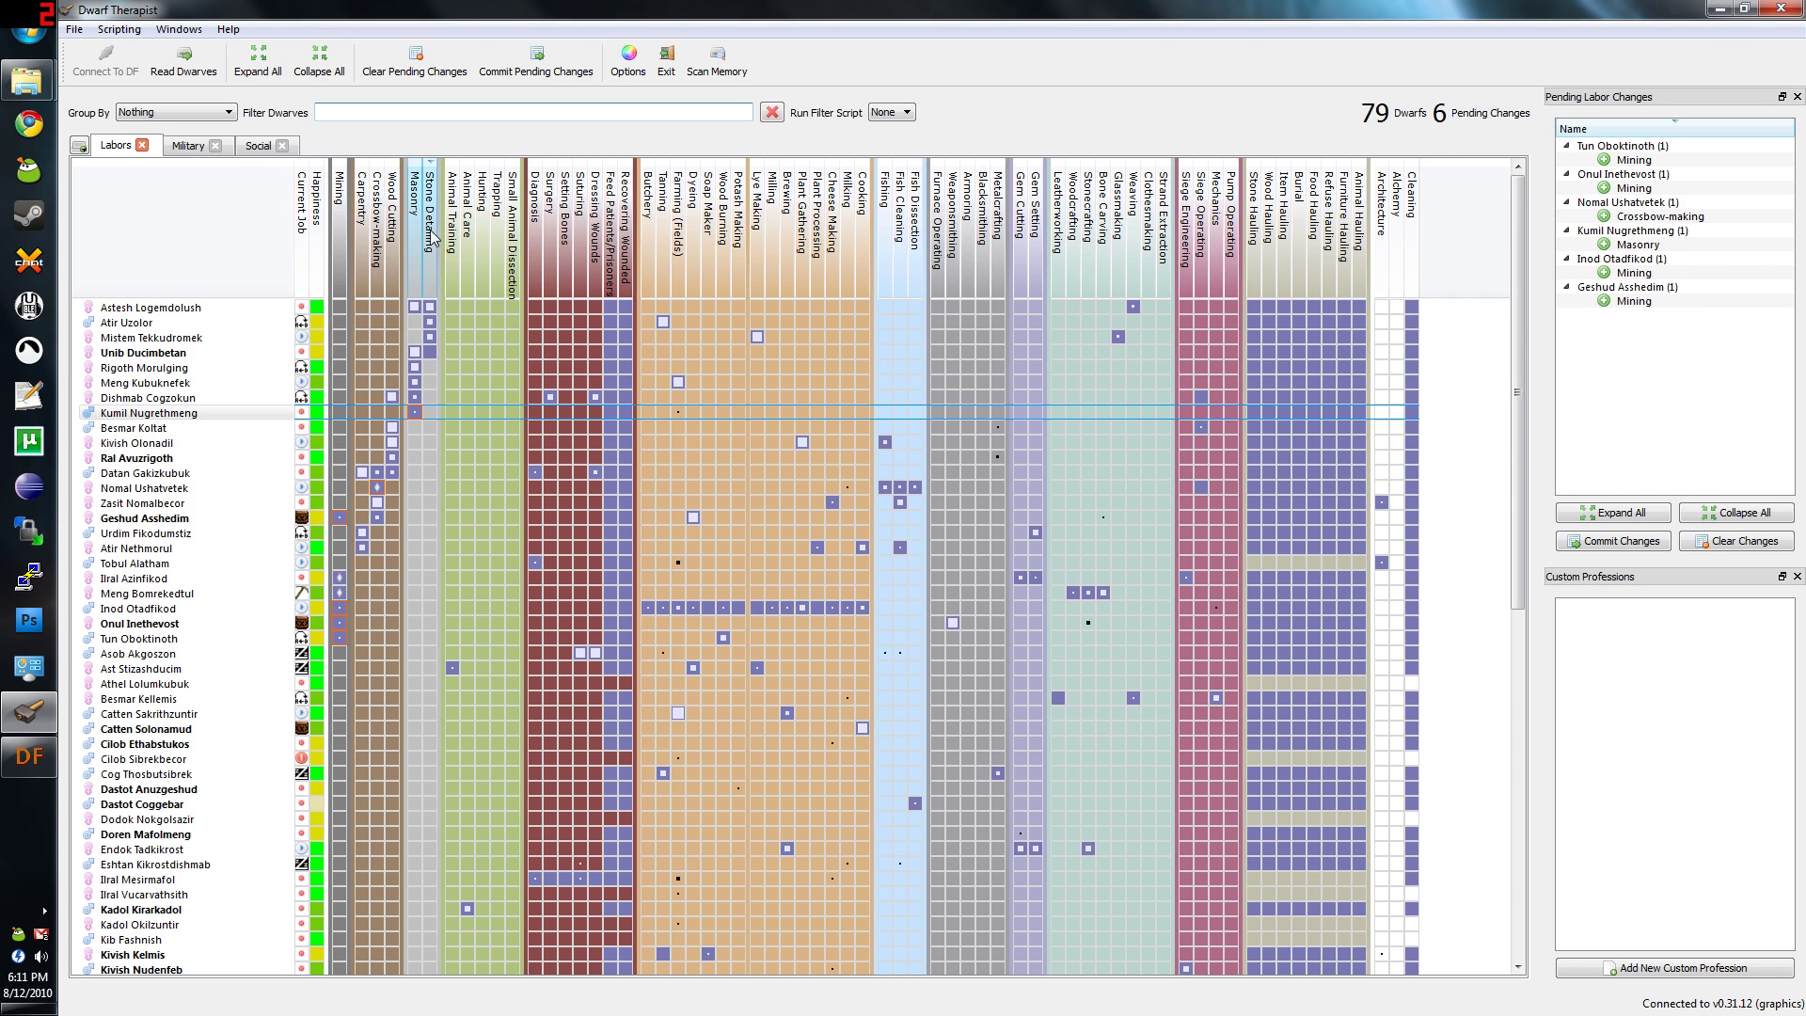
{"action": "left_click", "coordinate": [430, 354]}
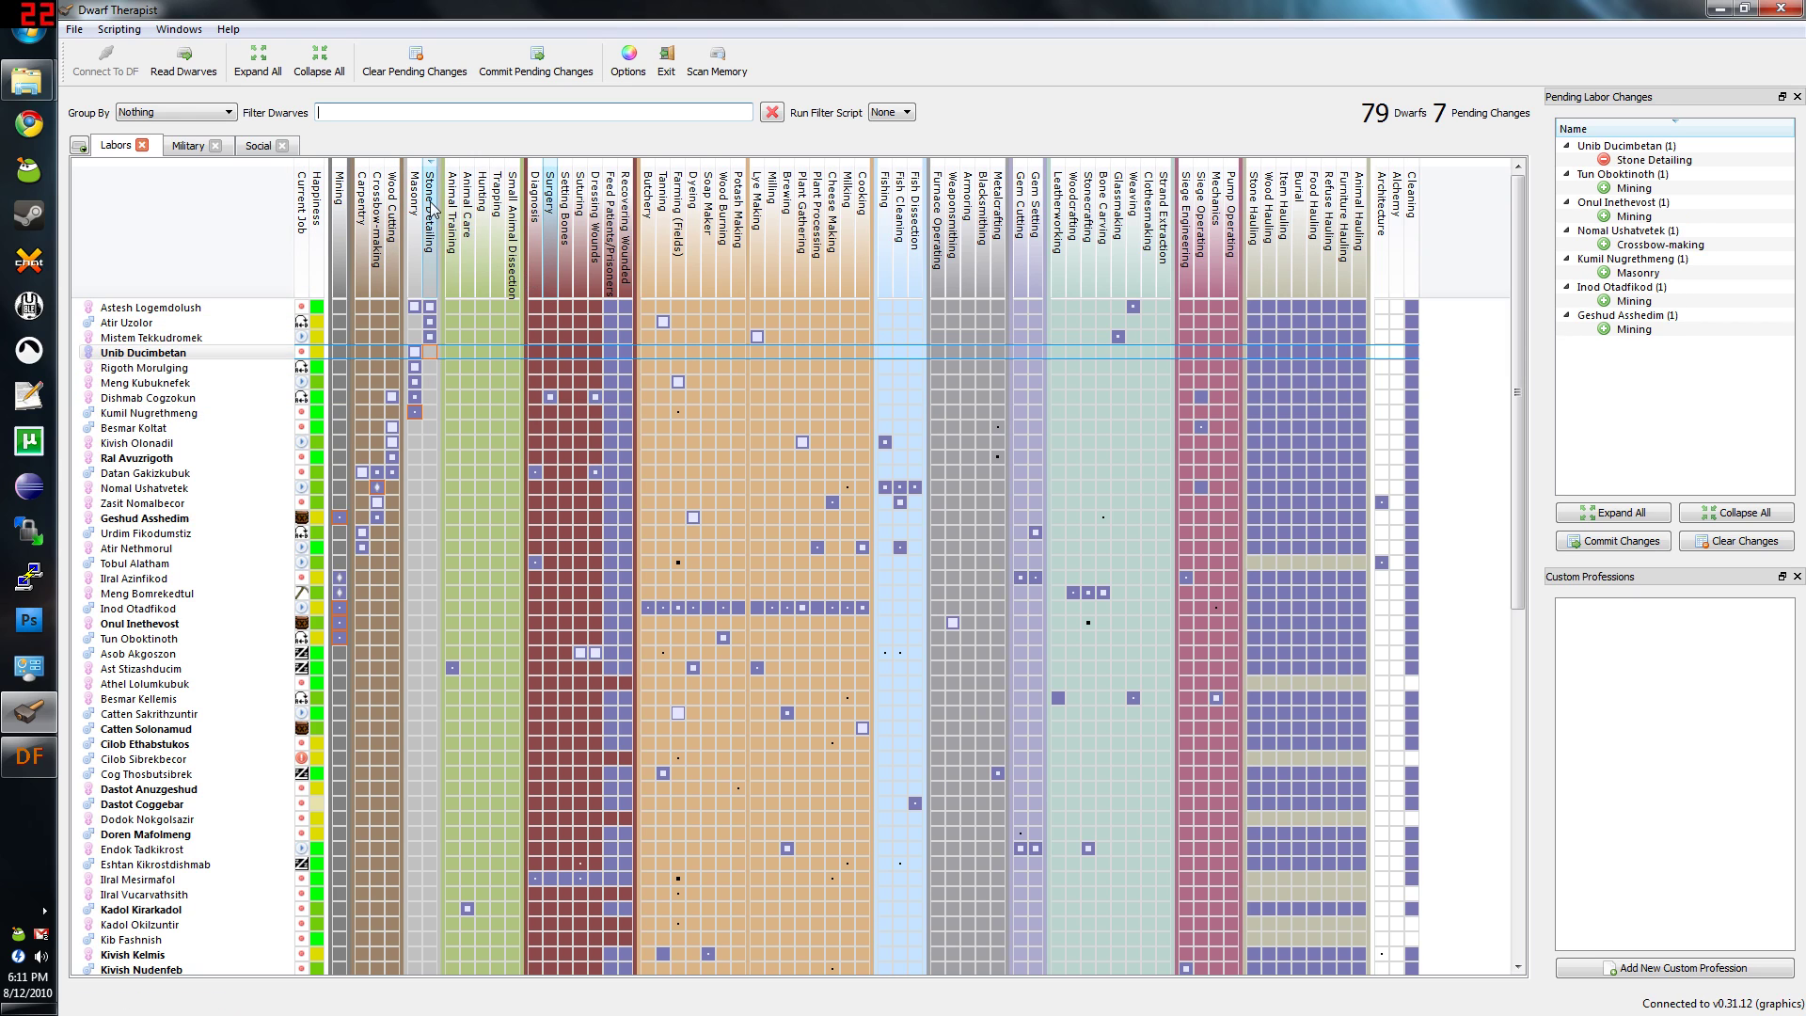
Using skill sorting, enable Animal Training for Melbil Anambomrek and Mistem Kolshigos, and Hunting for Ustuth Nomaldeleth.
{"action": "left_click", "coordinate": [451, 214]}
{"action": "left_click", "coordinate": [453, 321]}
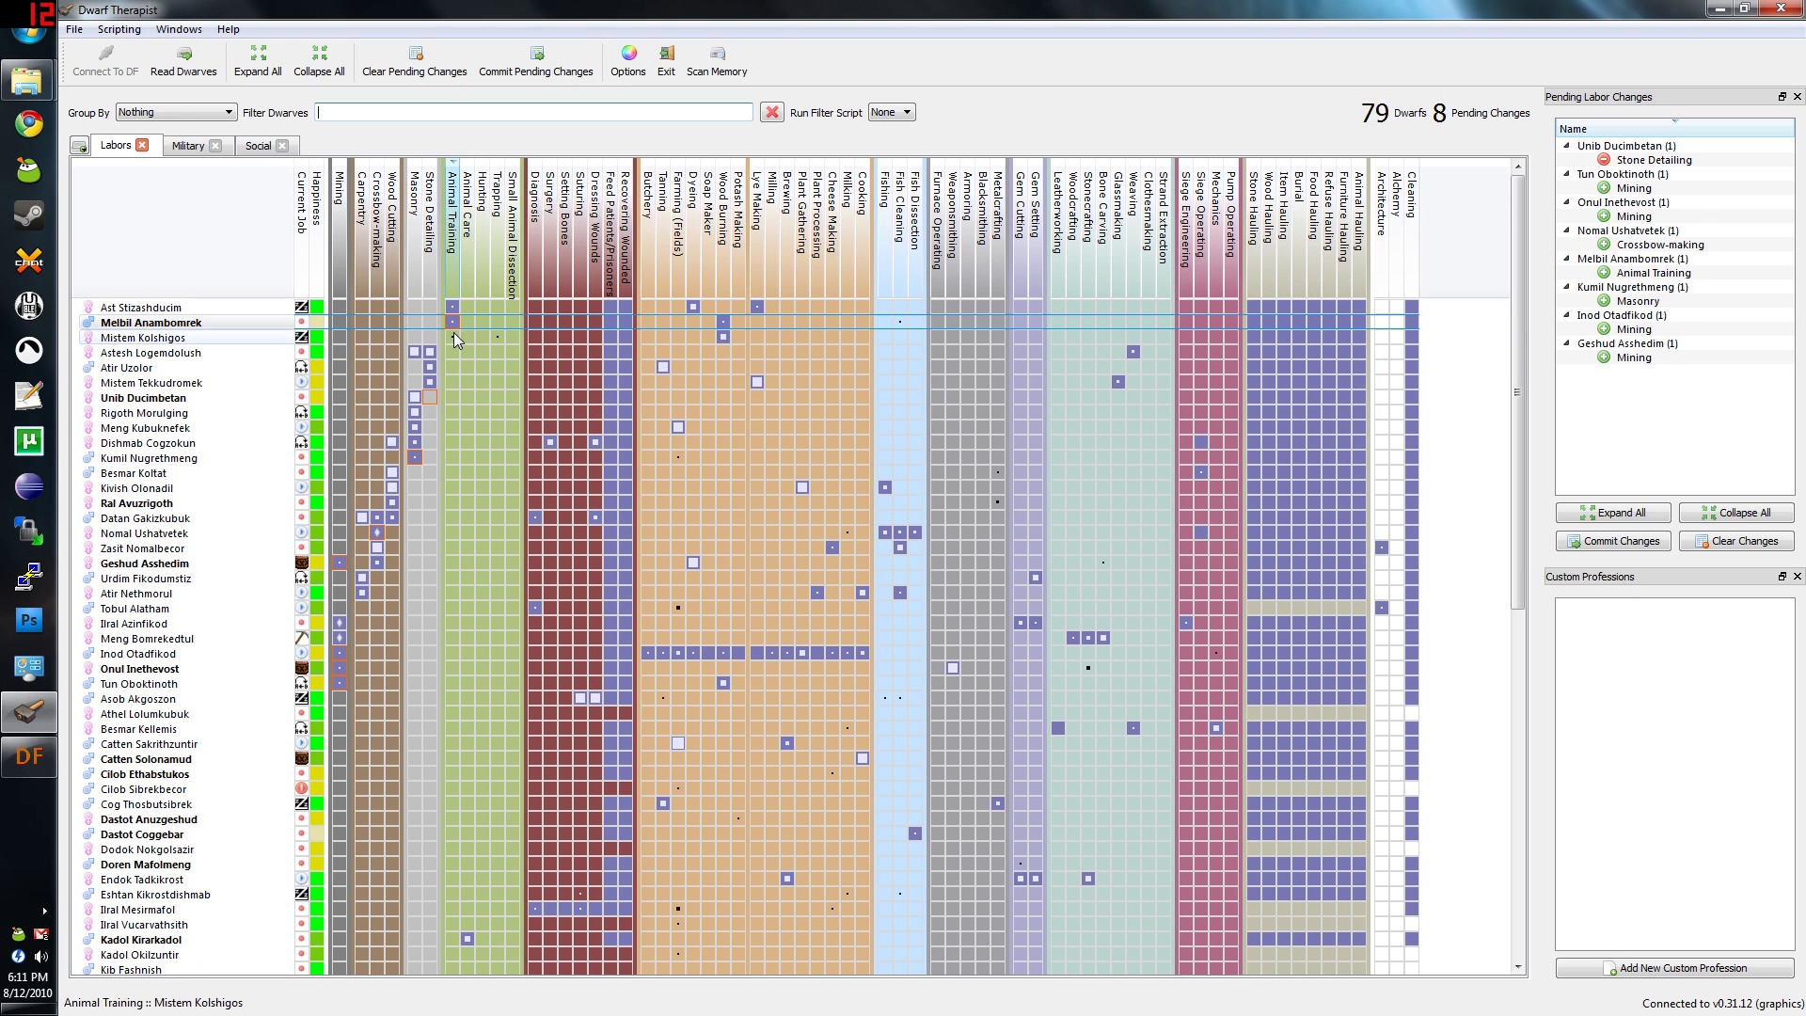
{"action": "left_click", "coordinate": [452, 337]}
{"action": "left_click", "coordinate": [483, 257]}
{"action": "left_click", "coordinate": [485, 257]}
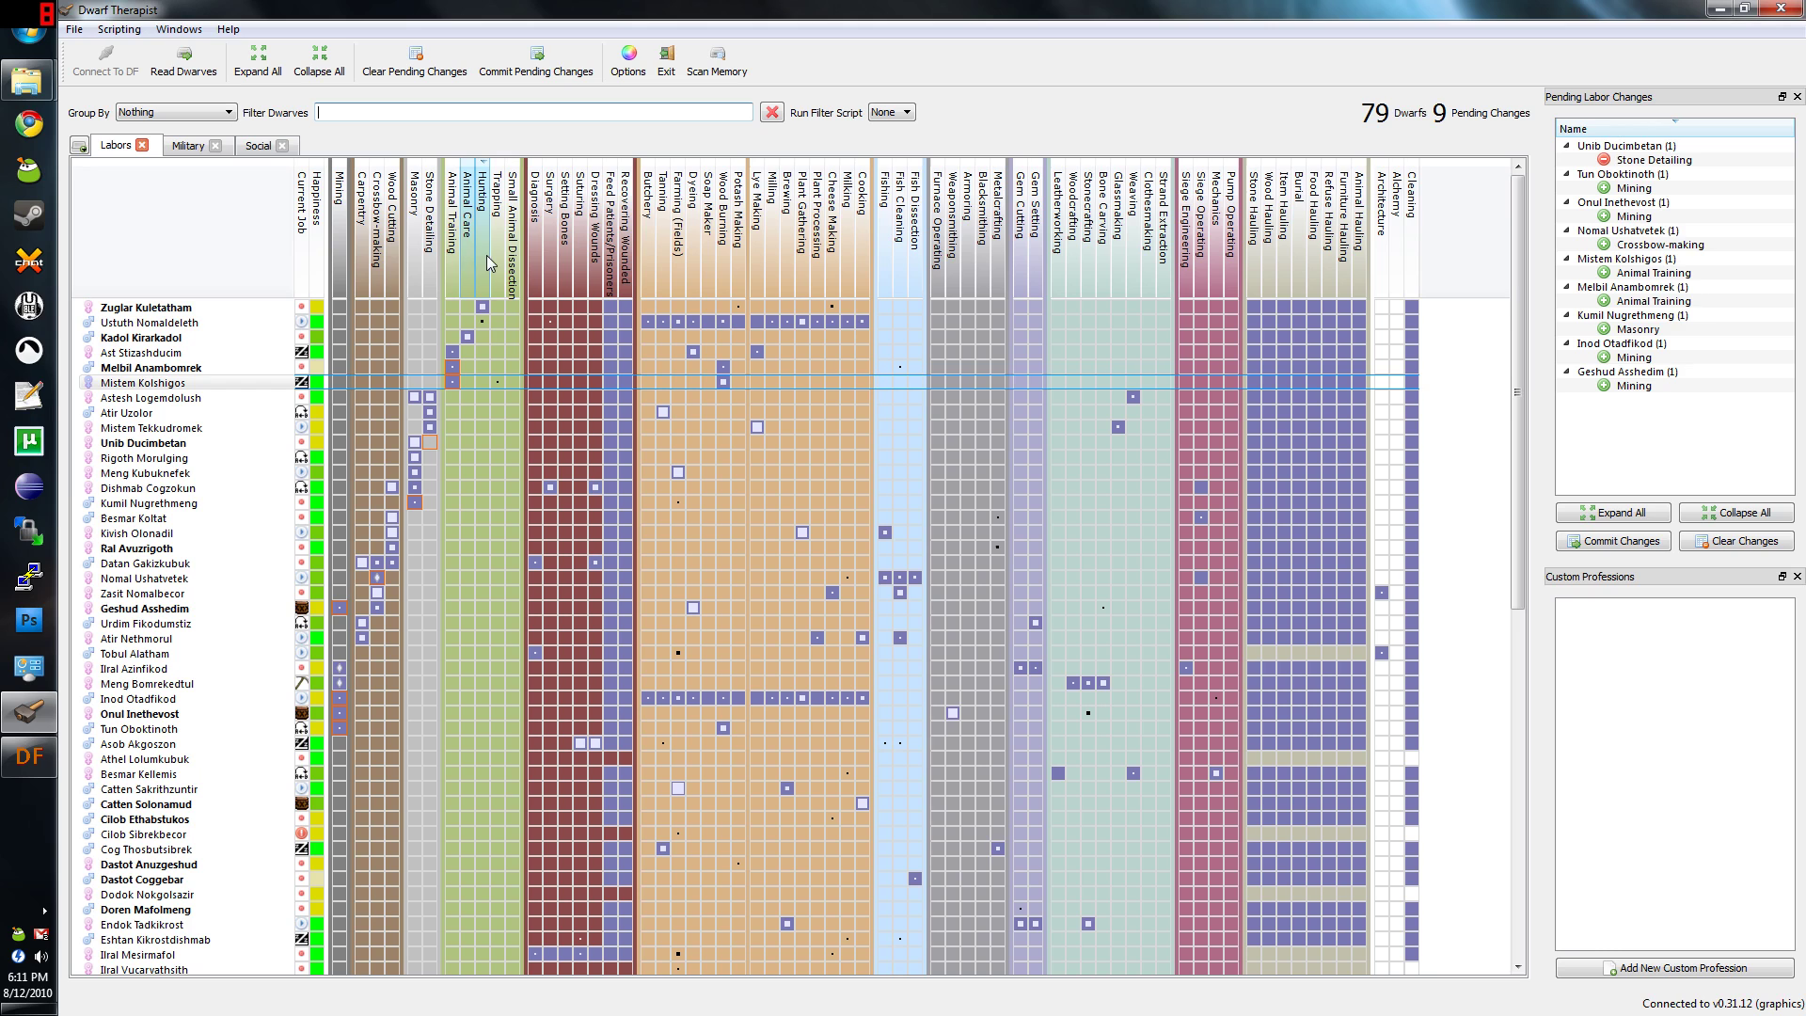
{"action": "left_click", "coordinate": [482, 322]}
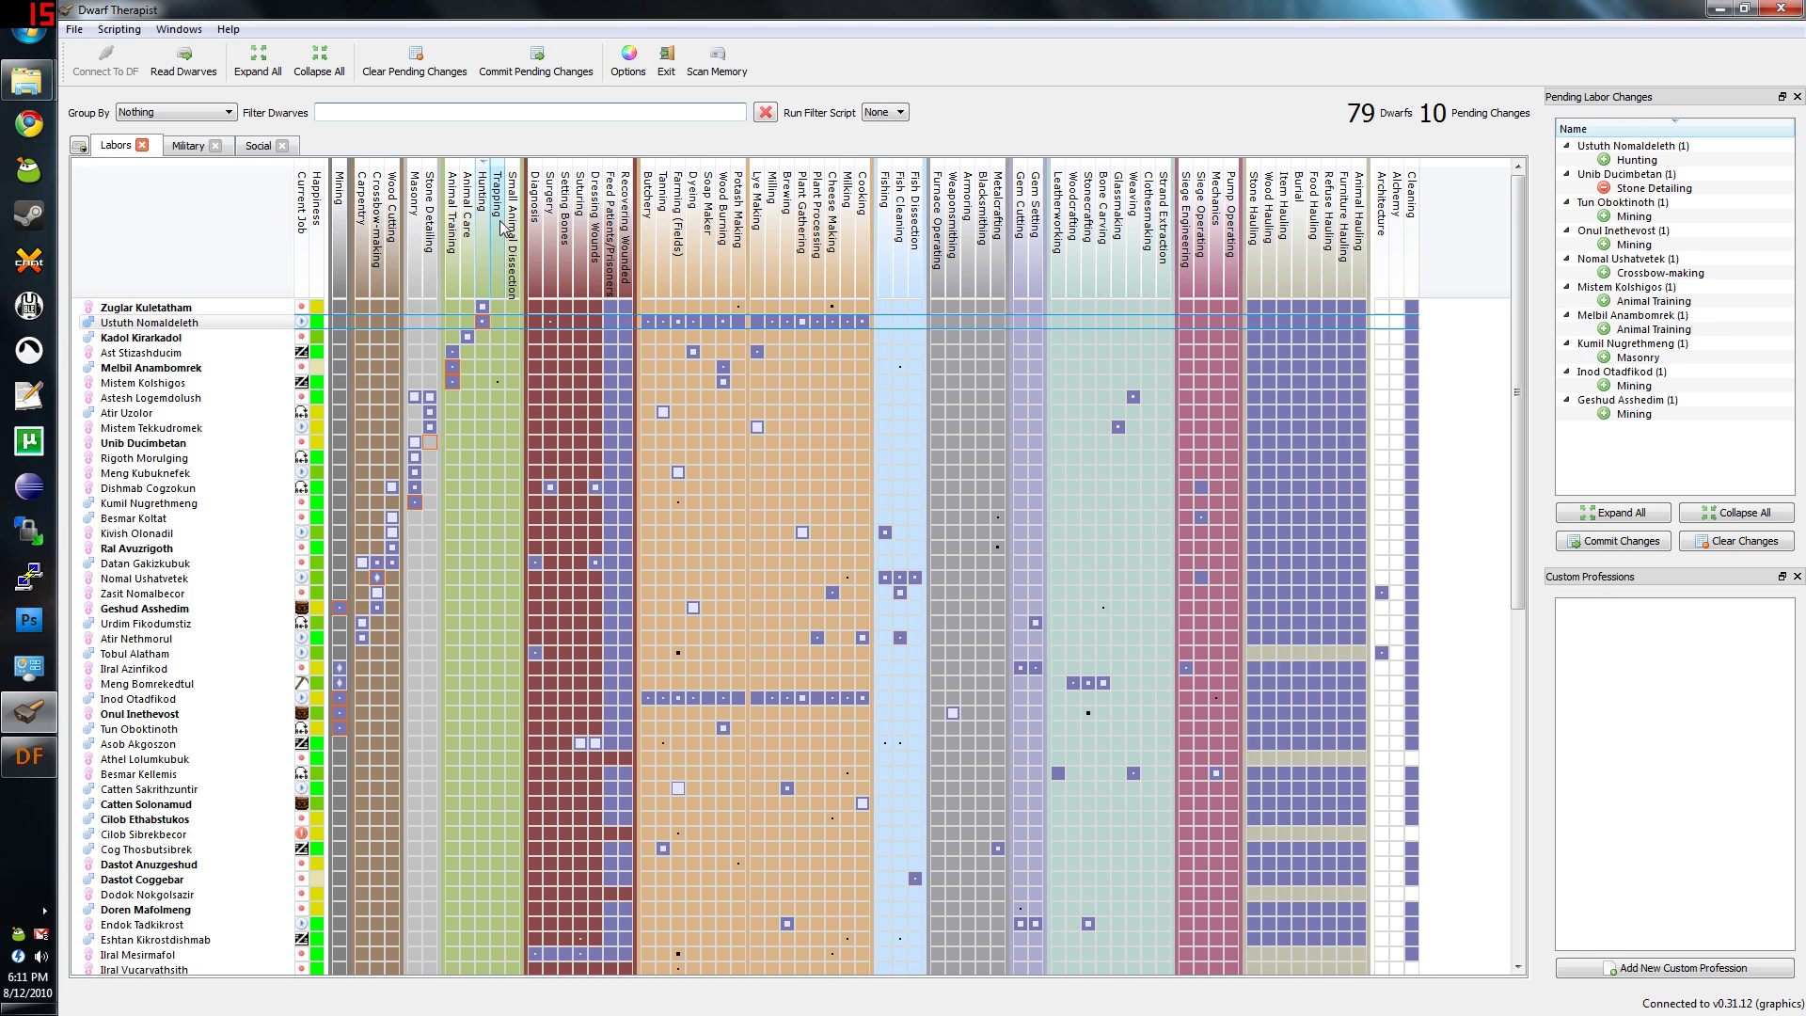
Enable Trapping for Kol Egaratis and Mistem Kolshigos, and Small Animal Dissection for Kol Egaratis only.
{"action": "left_click", "coordinate": [498, 227]}
{"action": "left_click", "coordinate": [496, 307]}
{"action": "left_click", "coordinate": [497, 322]}
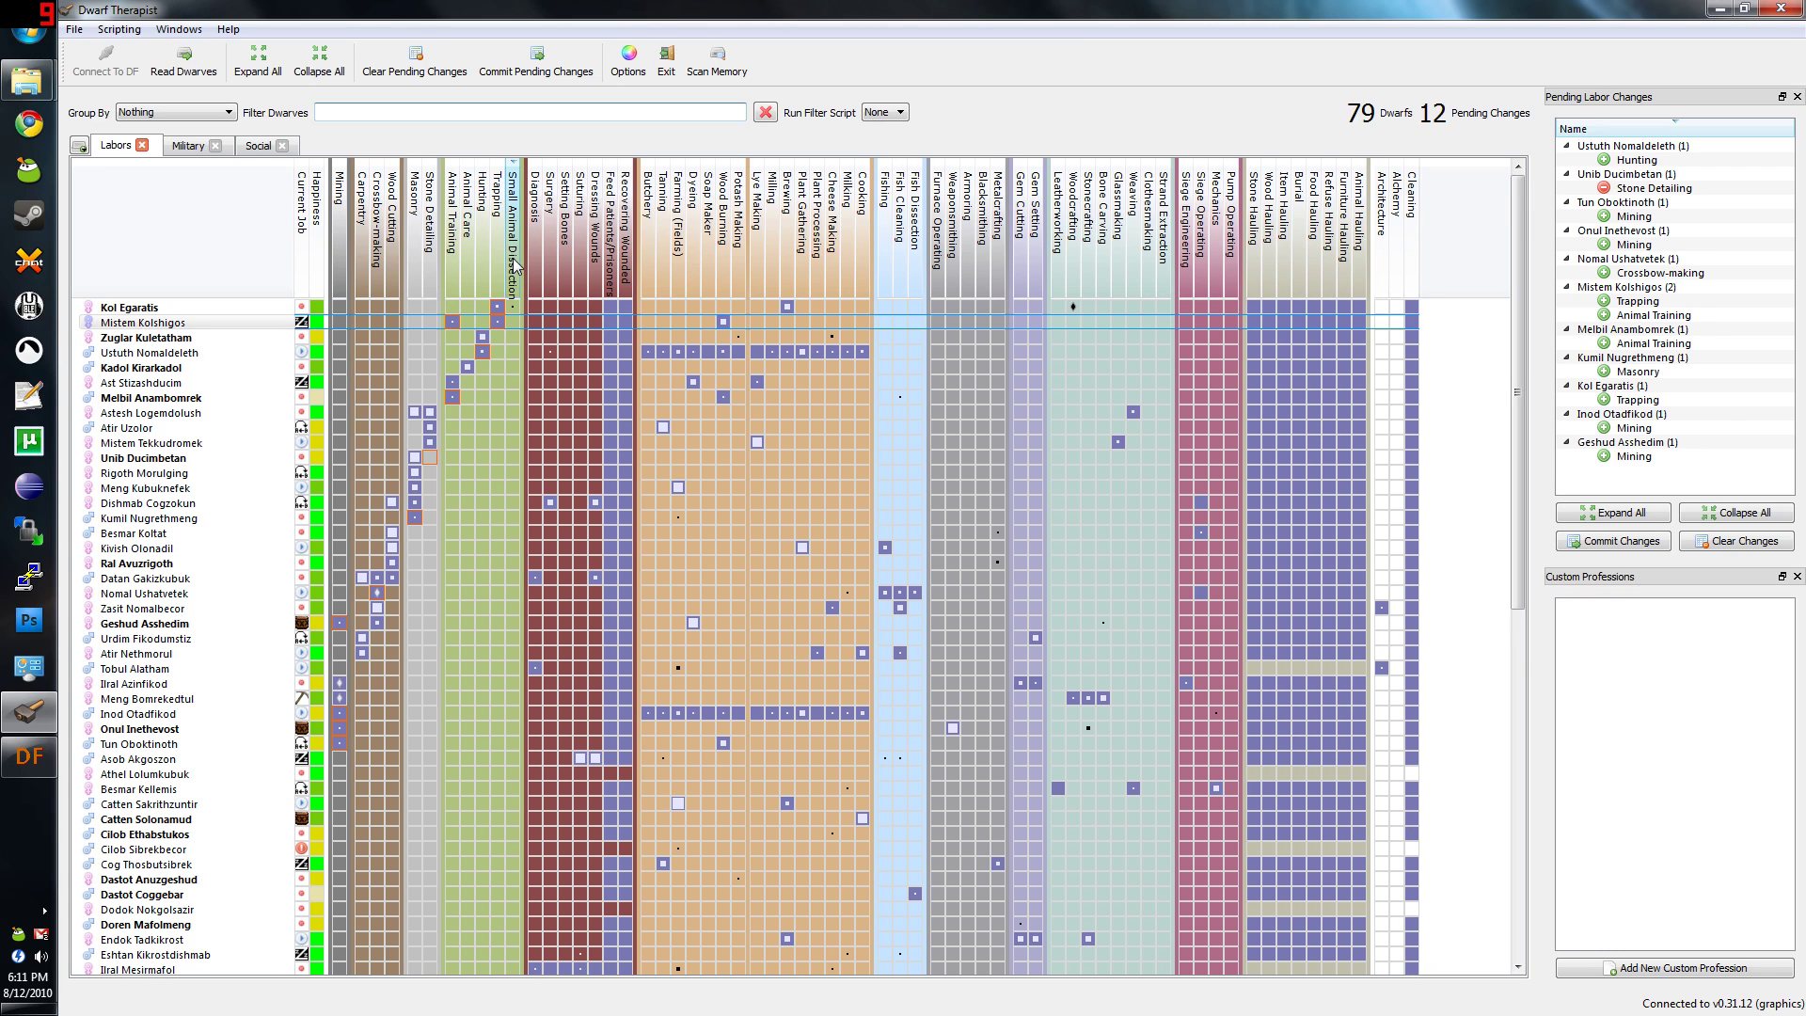
{"action": "left_click", "coordinate": [513, 308]}
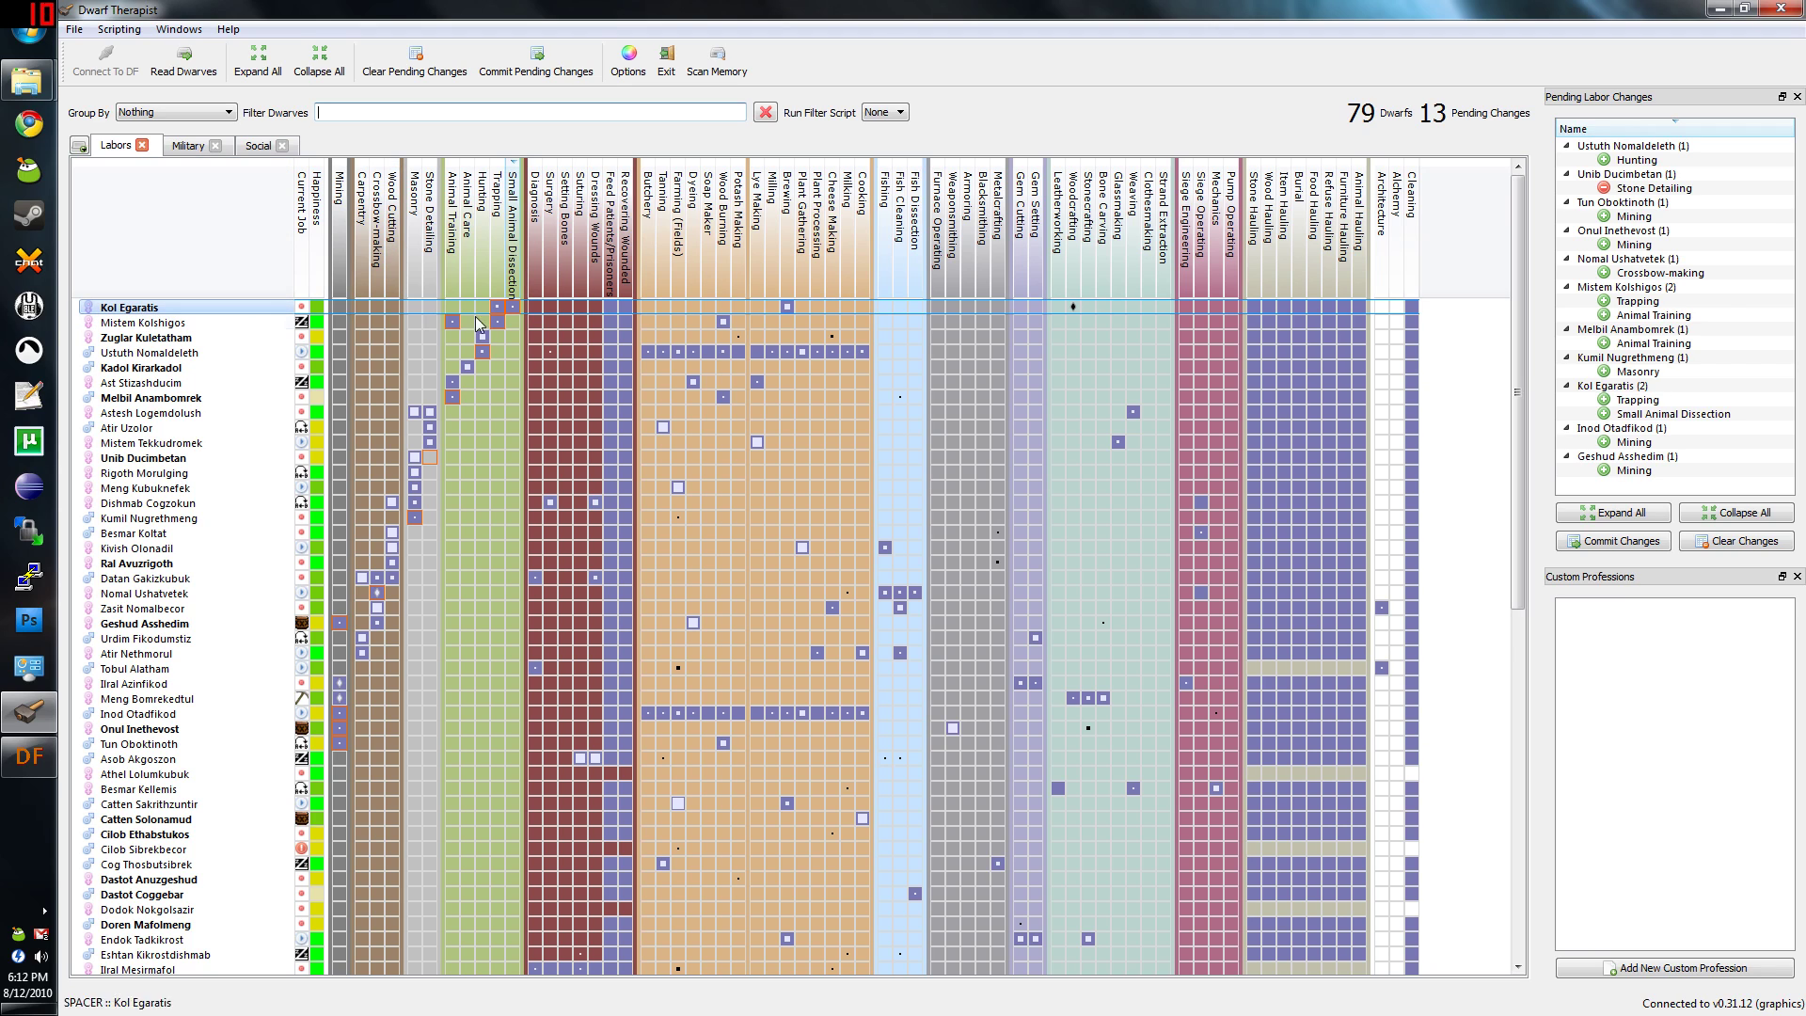
{"action": "left_click", "coordinate": [512, 323]}
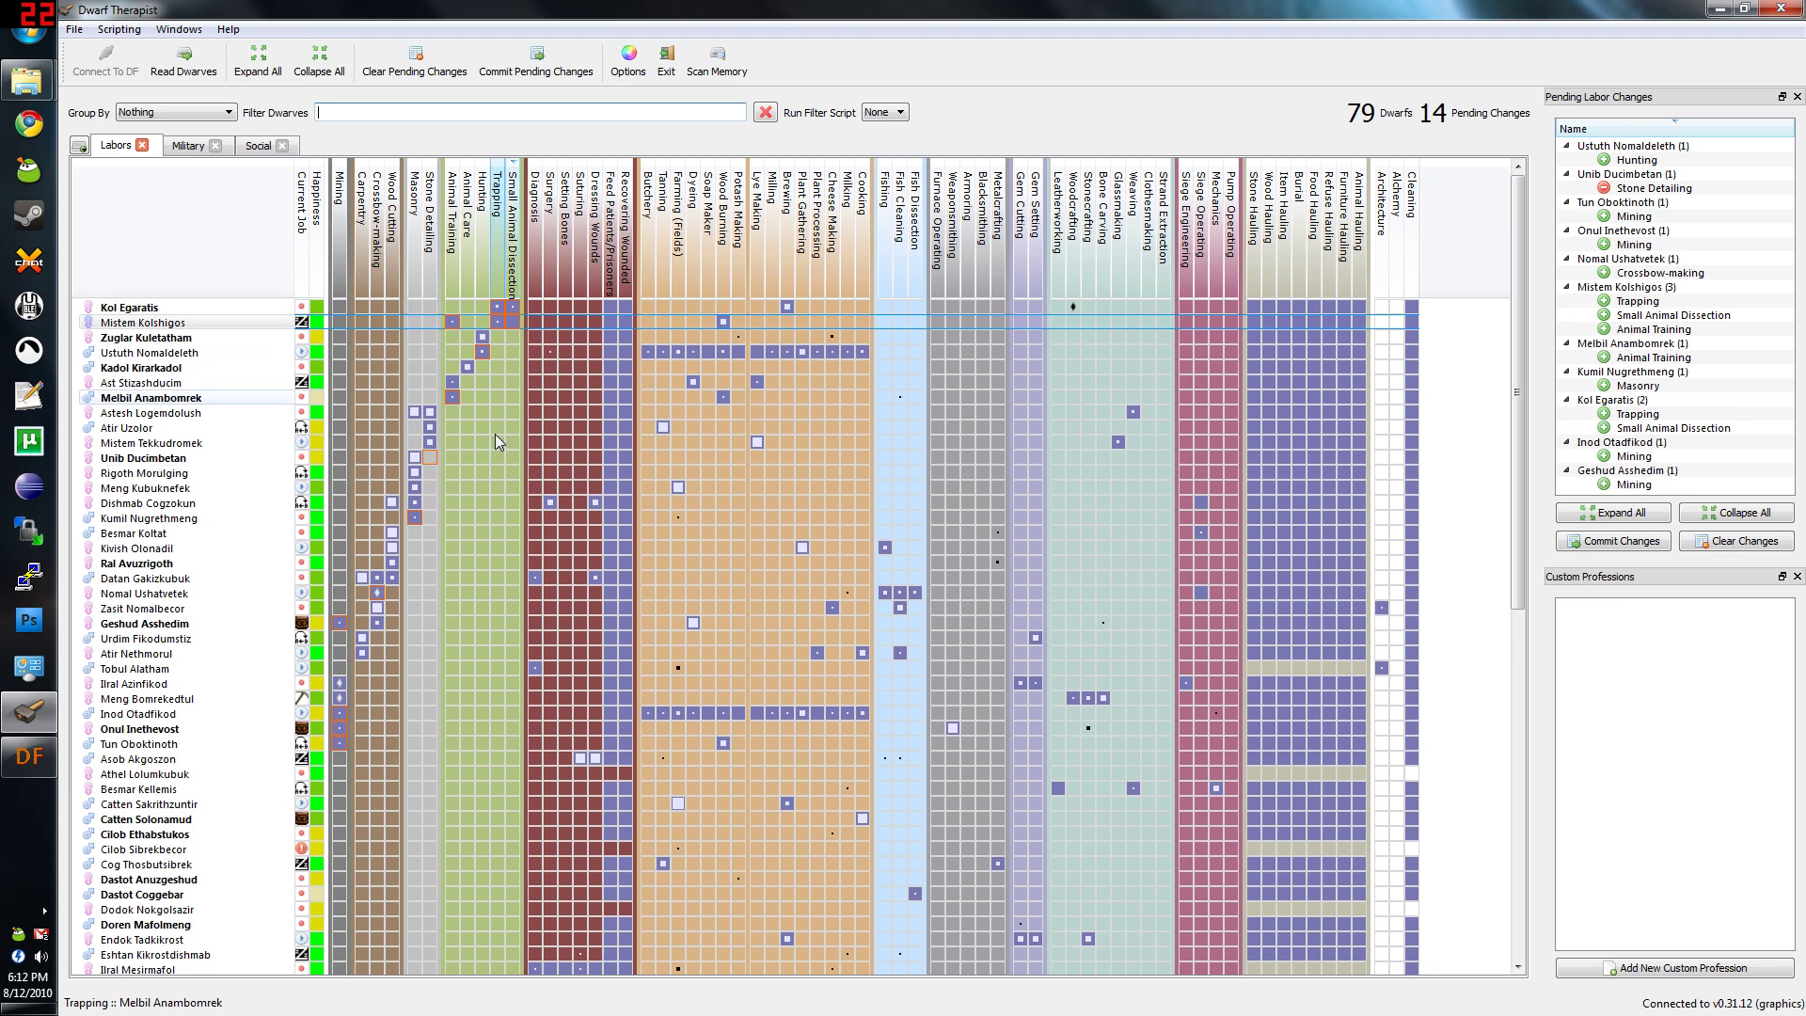
{"action": "left_click", "coordinate": [519, 321]}
Using skill sorting, enable Diagnosis for Solon Zonaran and Surgery for Ustuth Nomaldeleth.
{"action": "left_click", "coordinate": [541, 269]}
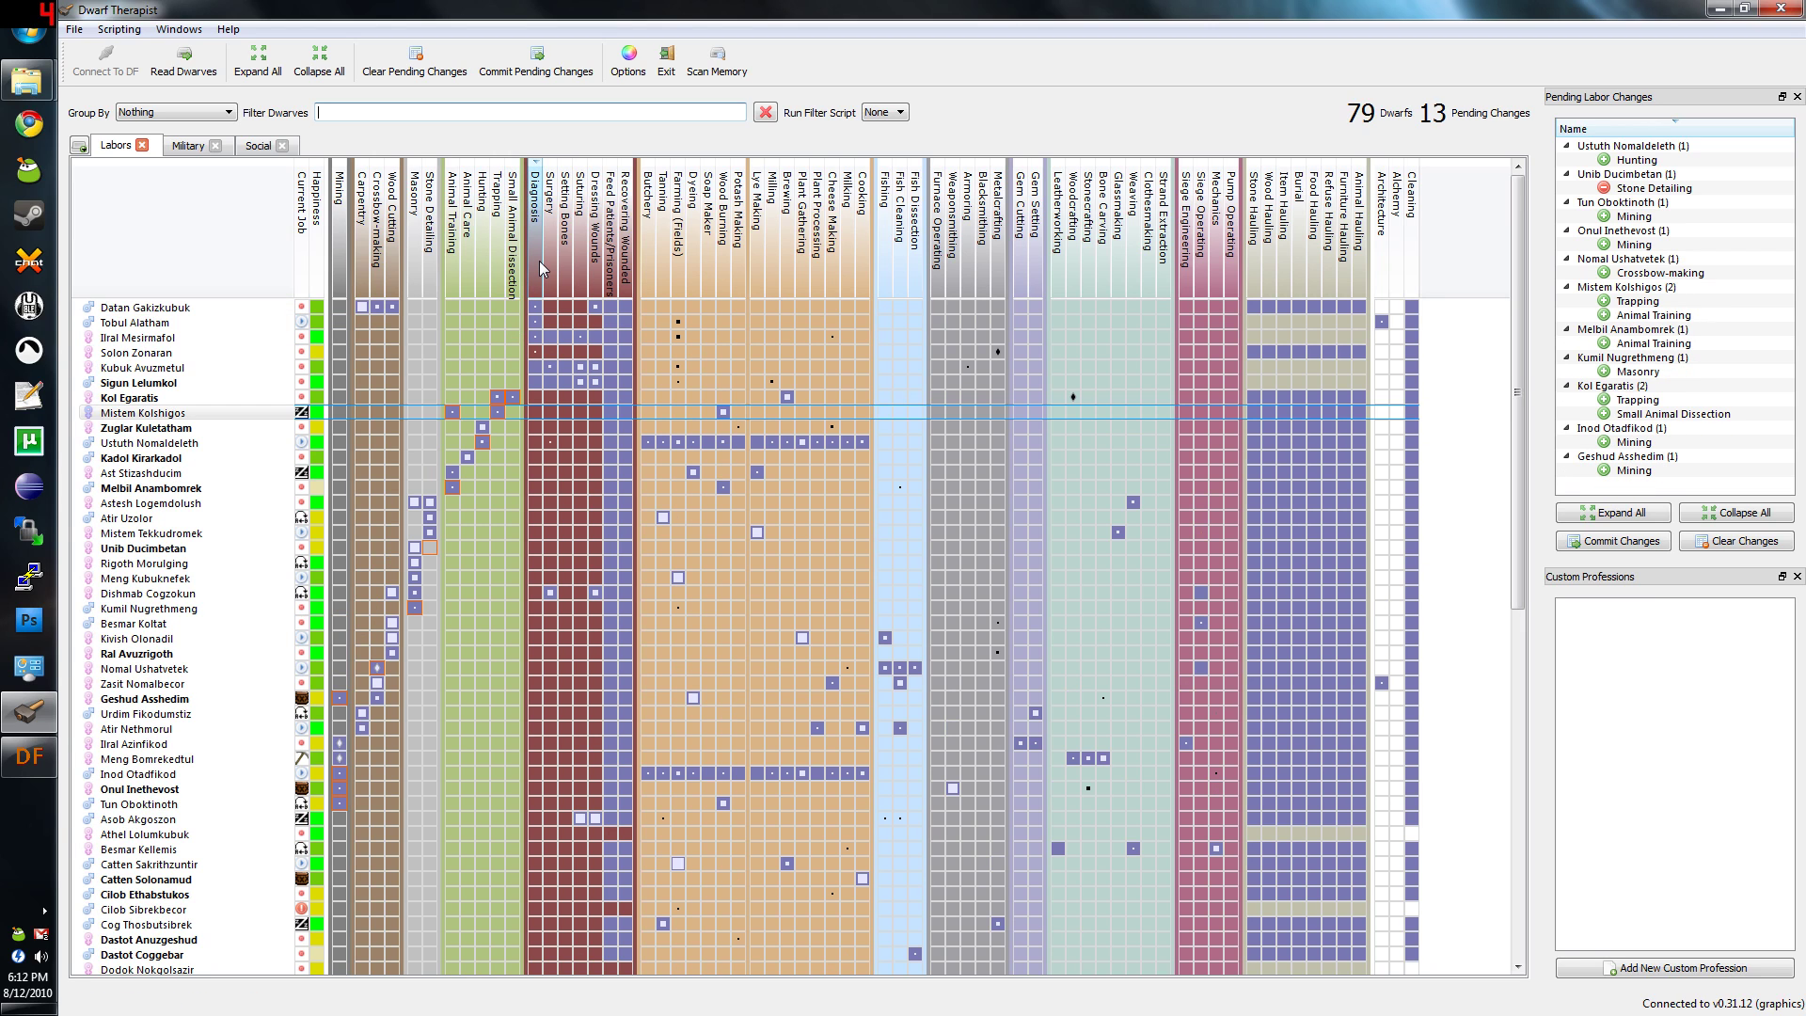
{"action": "left_click", "coordinate": [536, 353]}
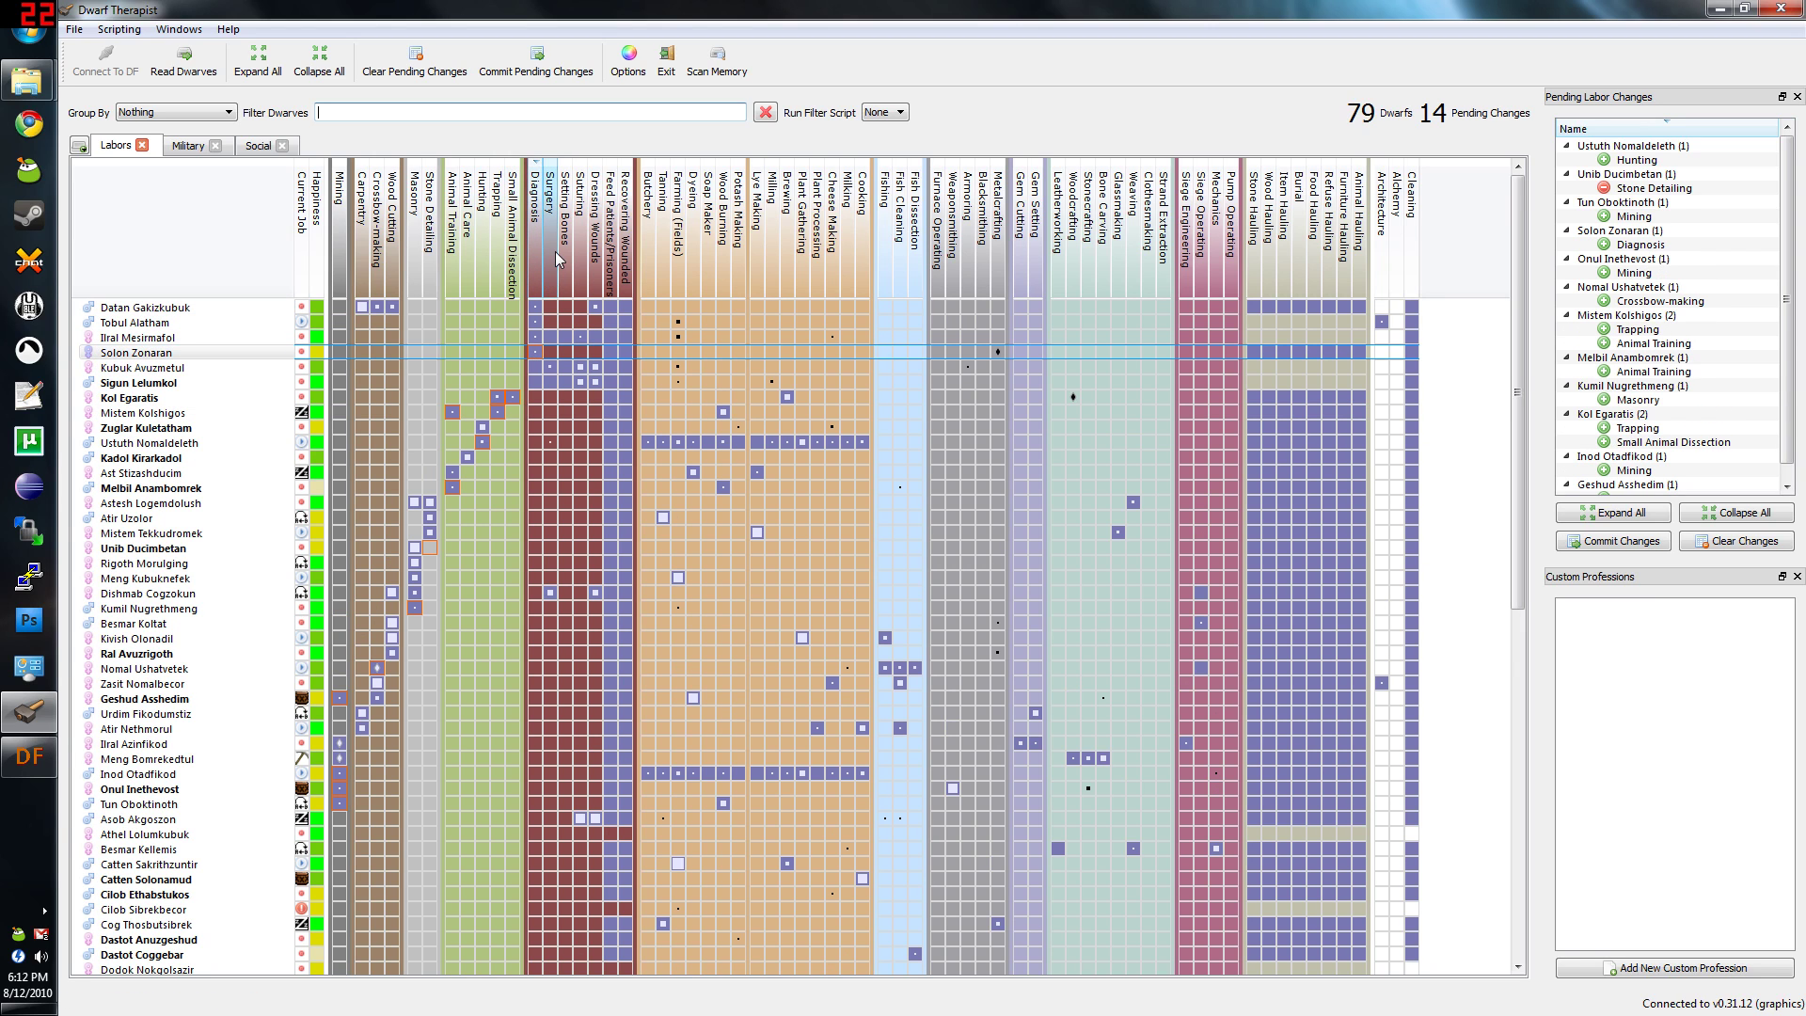
{"action": "left_click", "coordinate": [552, 242]}
{"action": "left_click", "coordinate": [550, 336]}
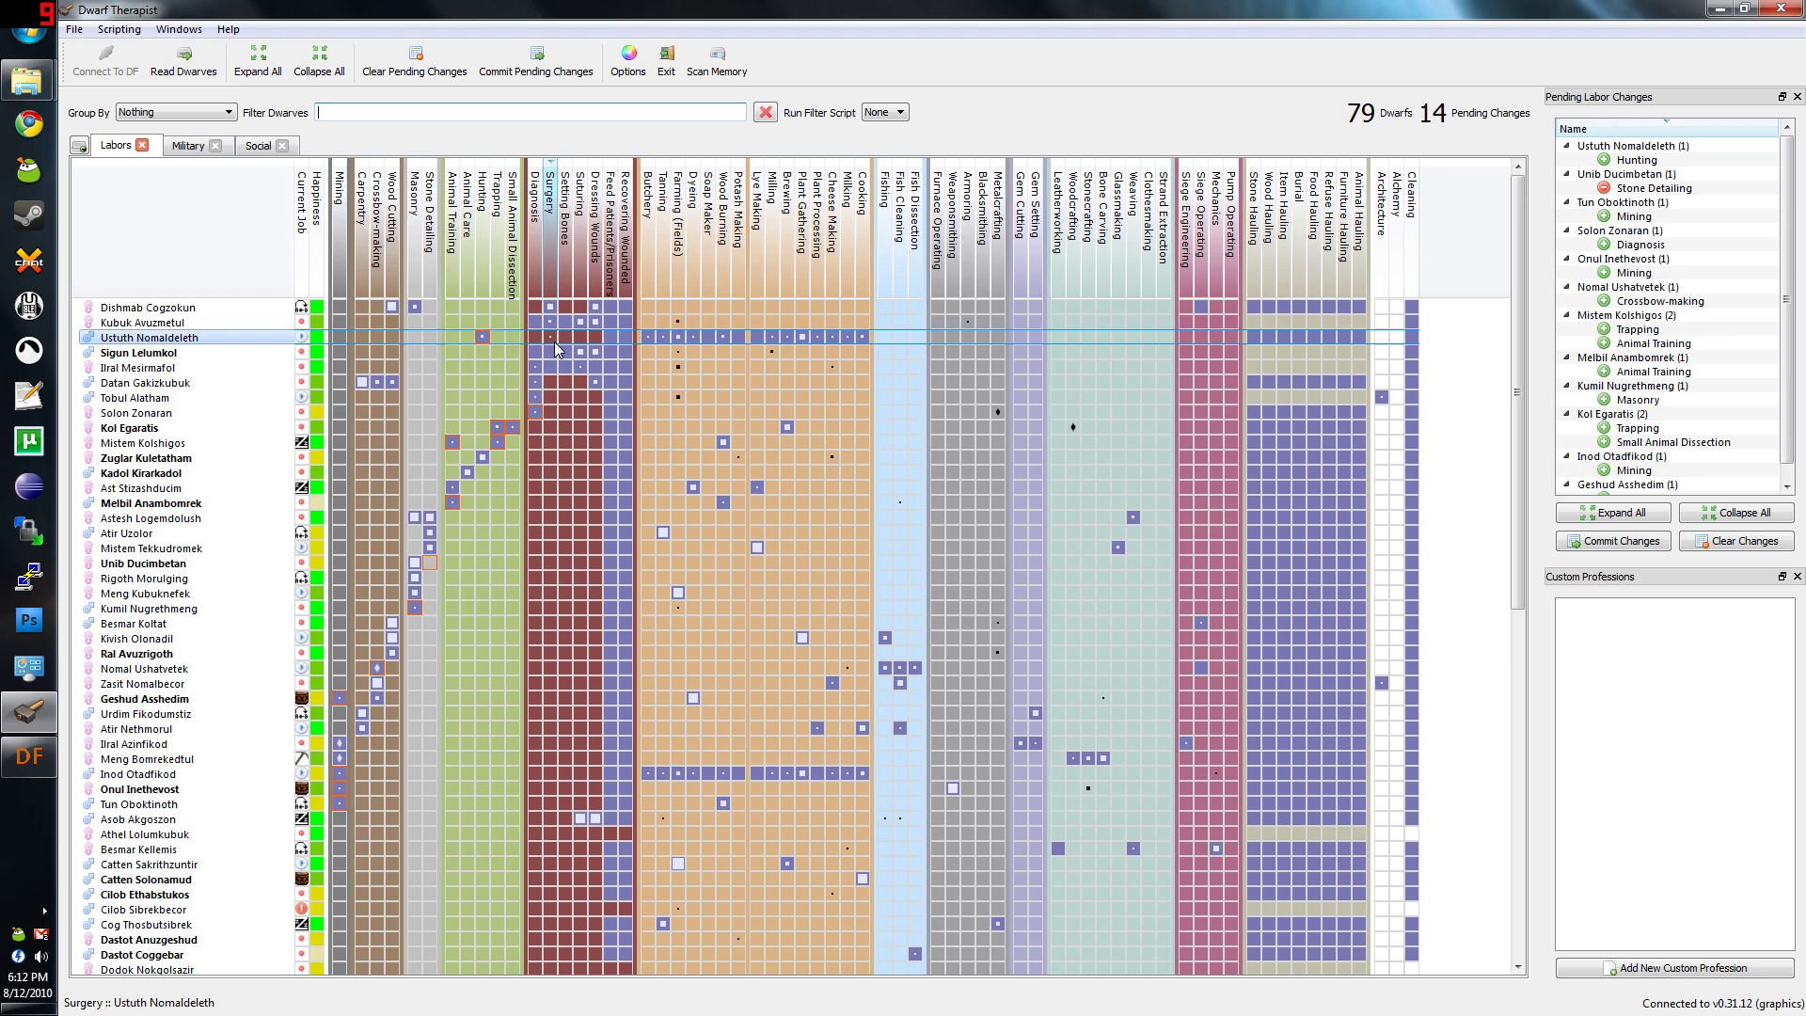
Enable Suturing for Eshtan Kikrostdishmab and sort the dwarves in turn by Dressing Wounds, Feed Patients/Prisoners and Butchery.
{"action": "left_click", "coordinate": [580, 240]}
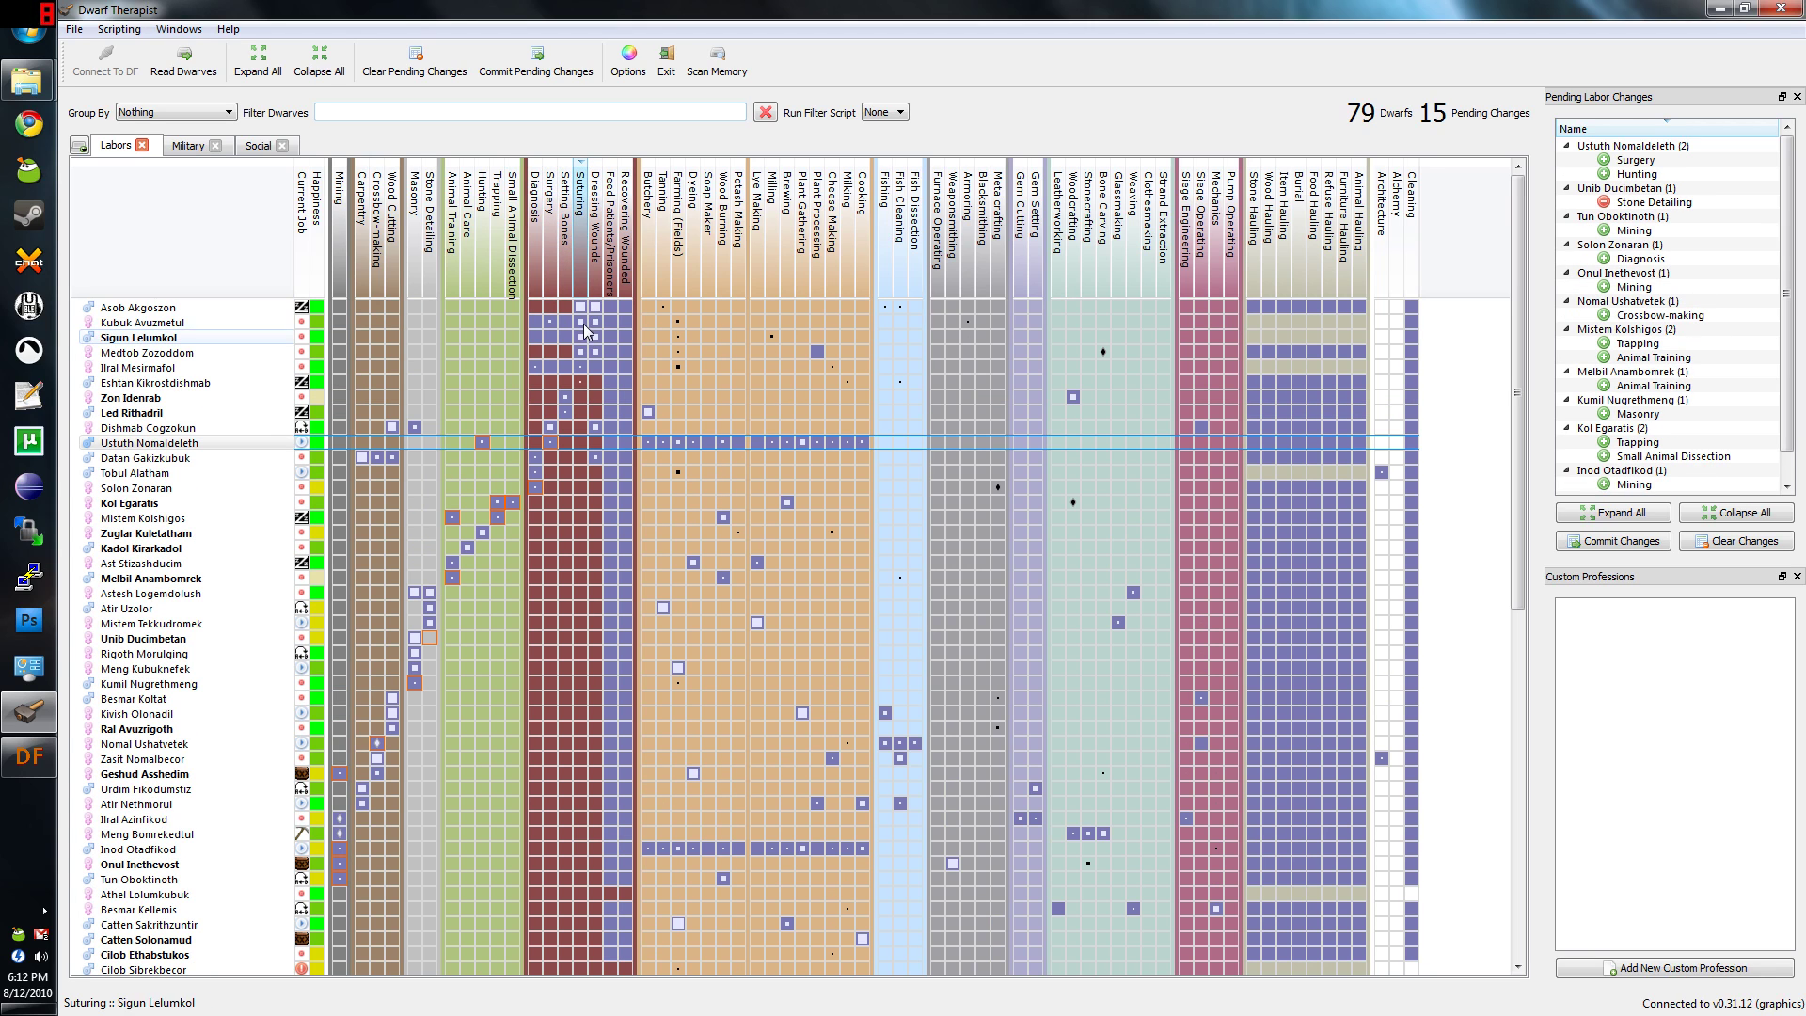
{"action": "left_click", "coordinate": [580, 382]}
{"action": "left_click", "coordinate": [596, 247]}
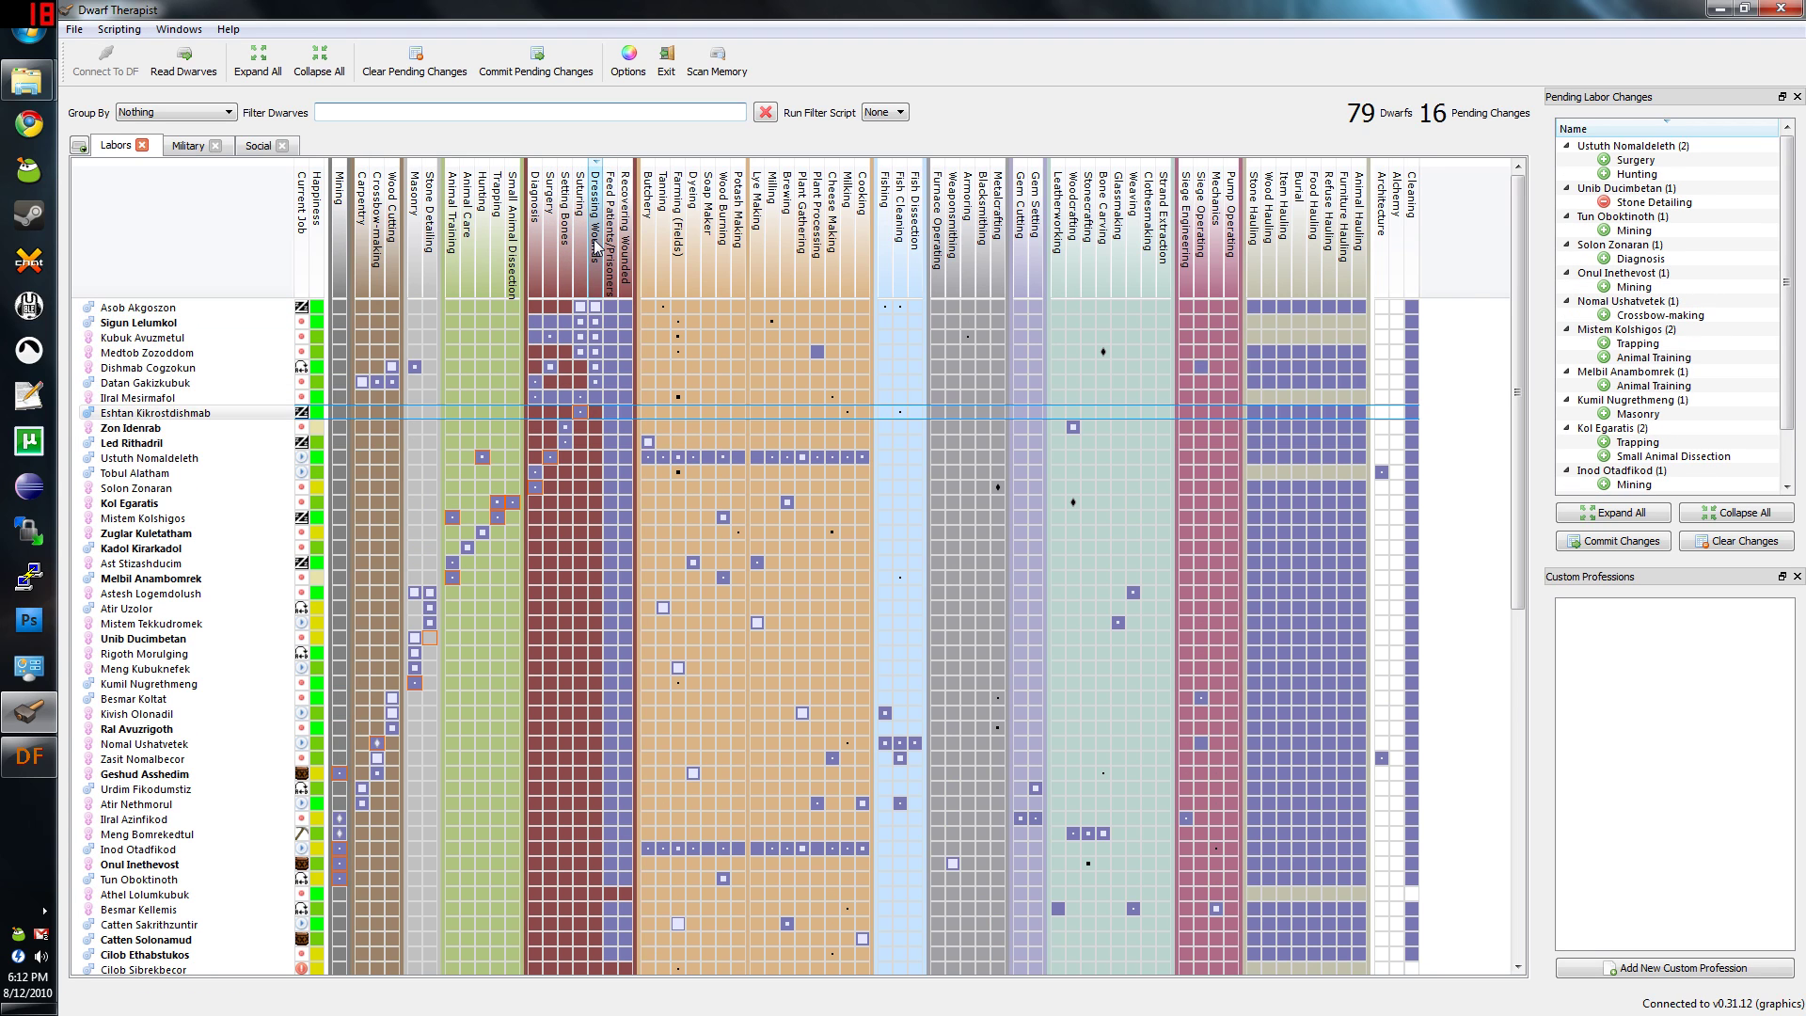
{"action": "left_click", "coordinate": [609, 259]}
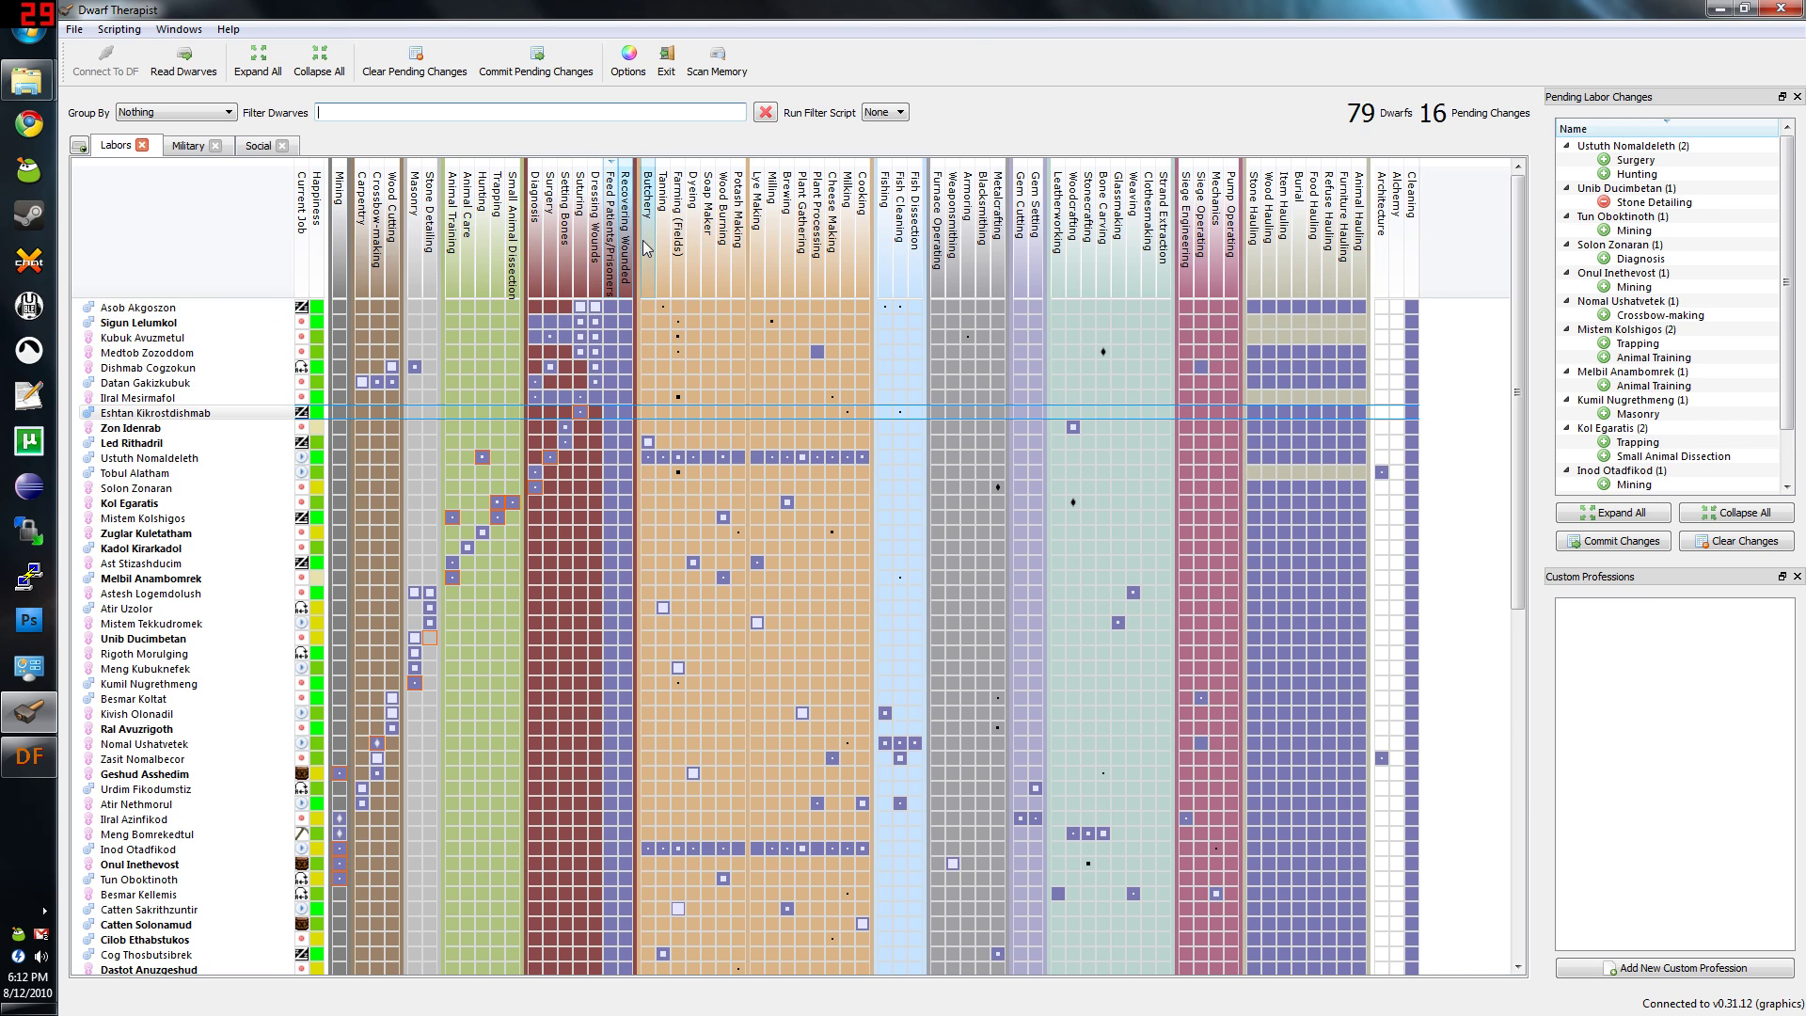
{"action": "left_click", "coordinate": [647, 241]}
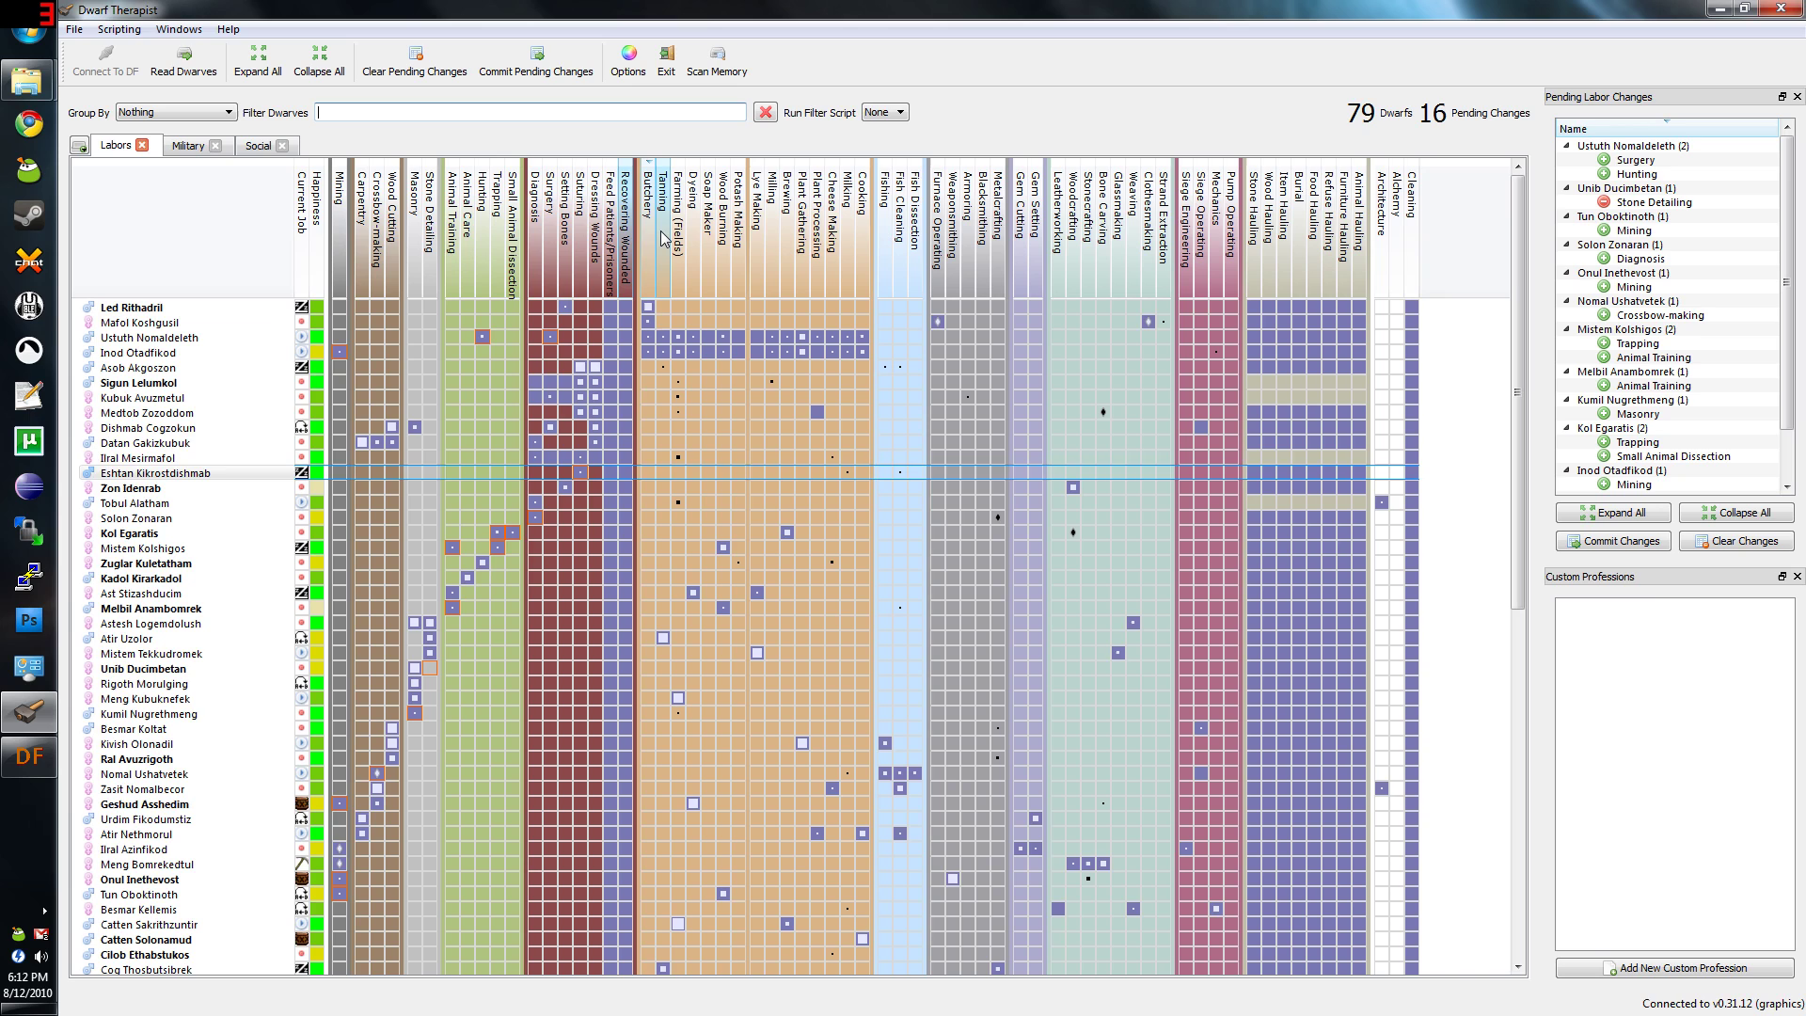
Sort the dwarves by Tanning, enabling the labor for Asob Akgoszon and disabling it for Kivish Kelmis.
{"action": "left_click", "coordinate": [663, 235]}
{"action": "left_click", "coordinate": [670, 378]}
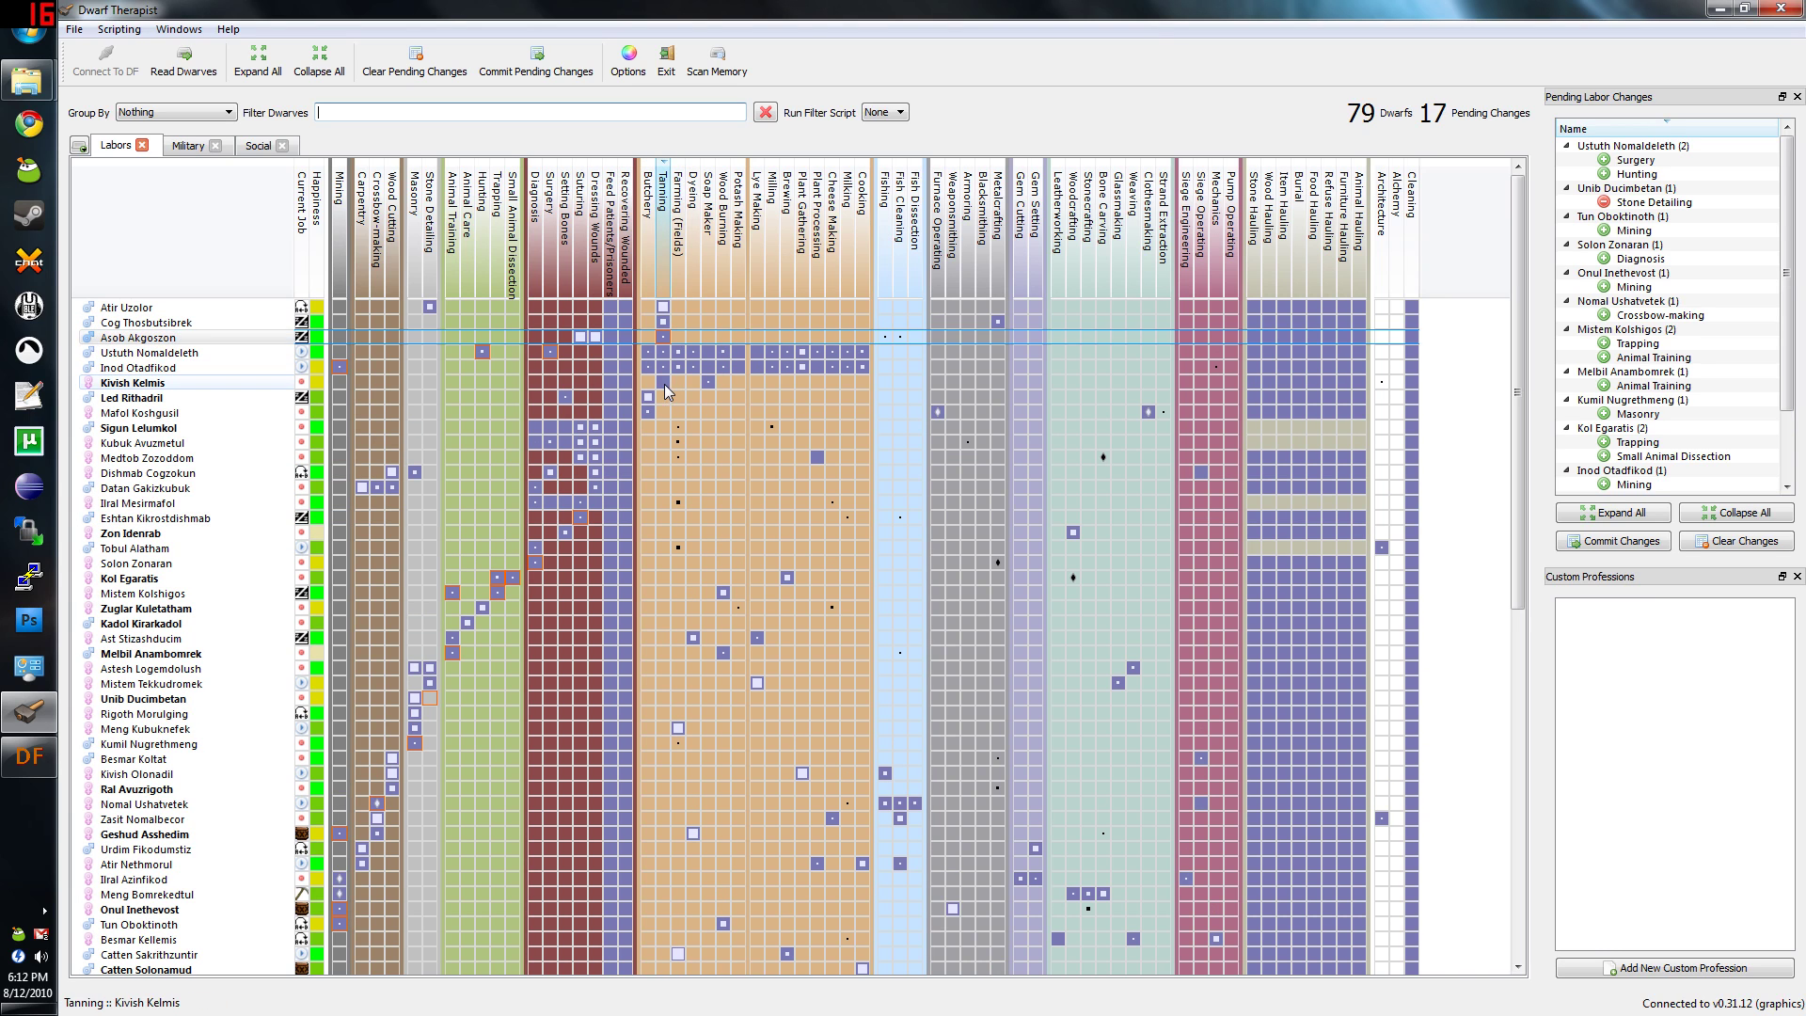
{"action": "left_click", "coordinate": [667, 383]}
Sort the dwarves by Farming (Fields) and enable that labor for Ilral Mesirmafol.
{"action": "left_click", "coordinate": [674, 254]}
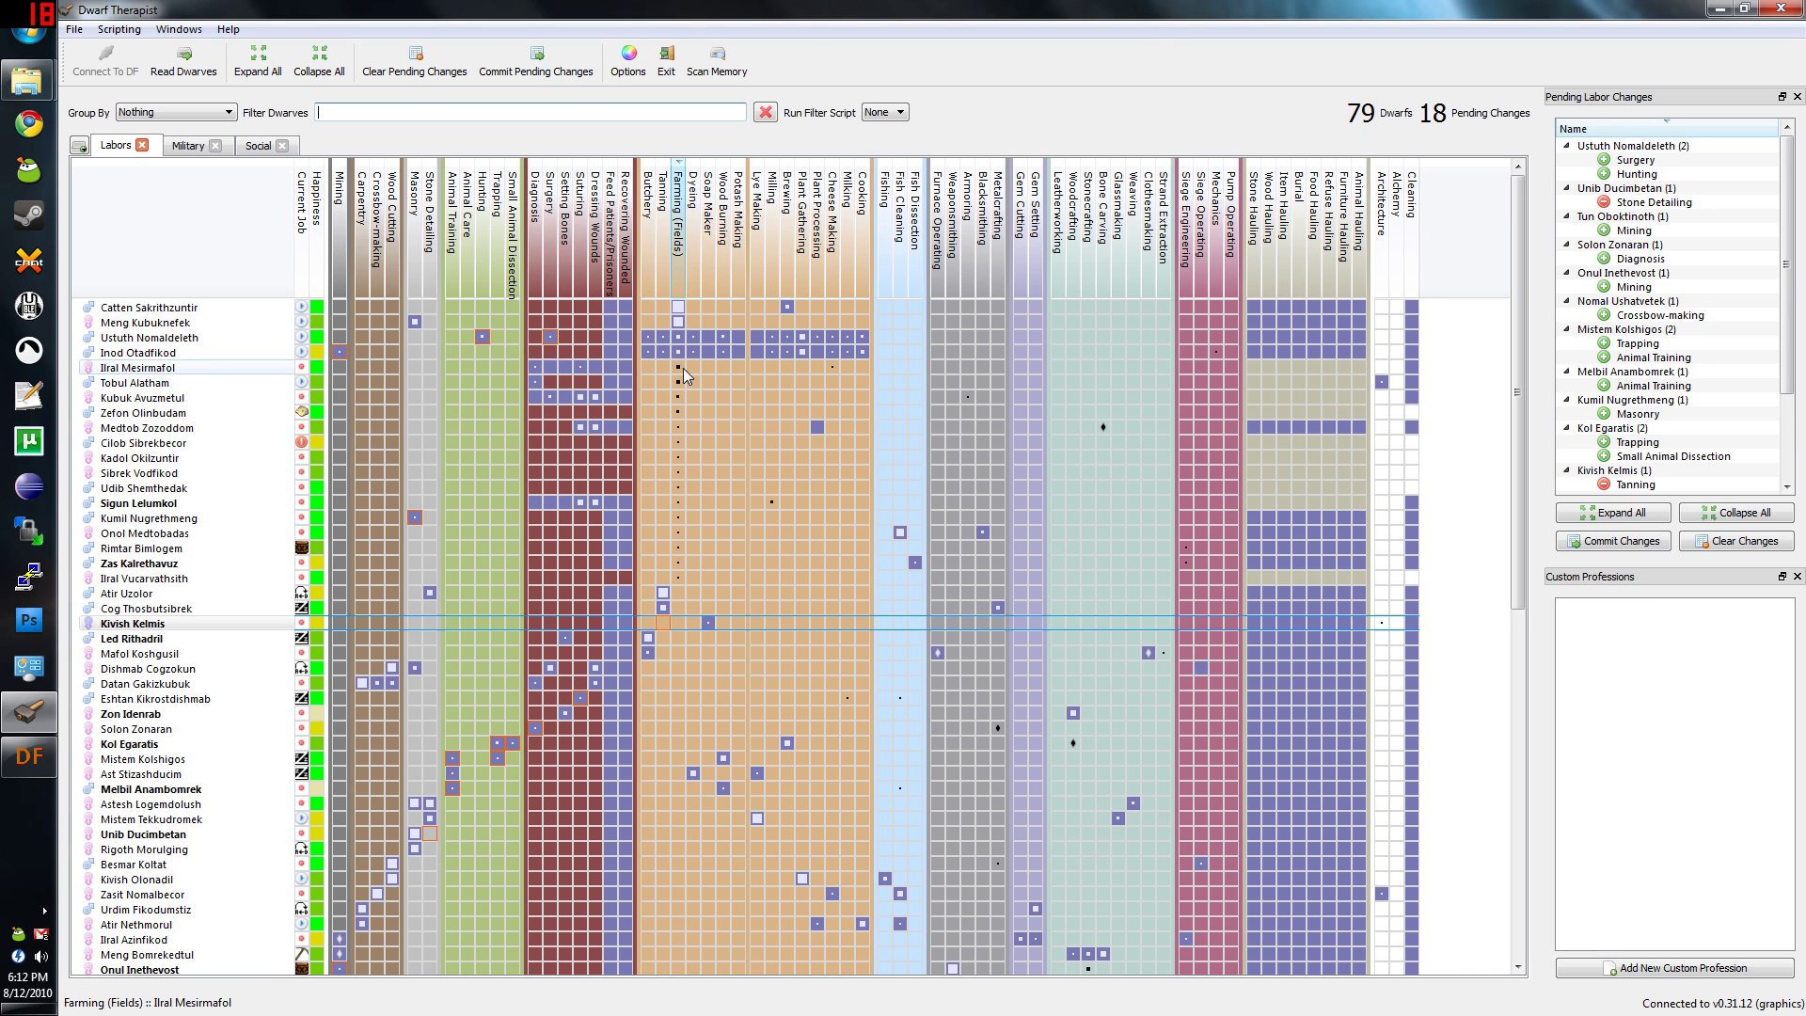
{"action": "left_click", "coordinate": [677, 367]}
Sort the dwarves' social skills by Appraiser, inspect Tobul Alatham's Organizer skill, and return to the labor grid.
{"action": "left_click", "coordinate": [258, 146]}
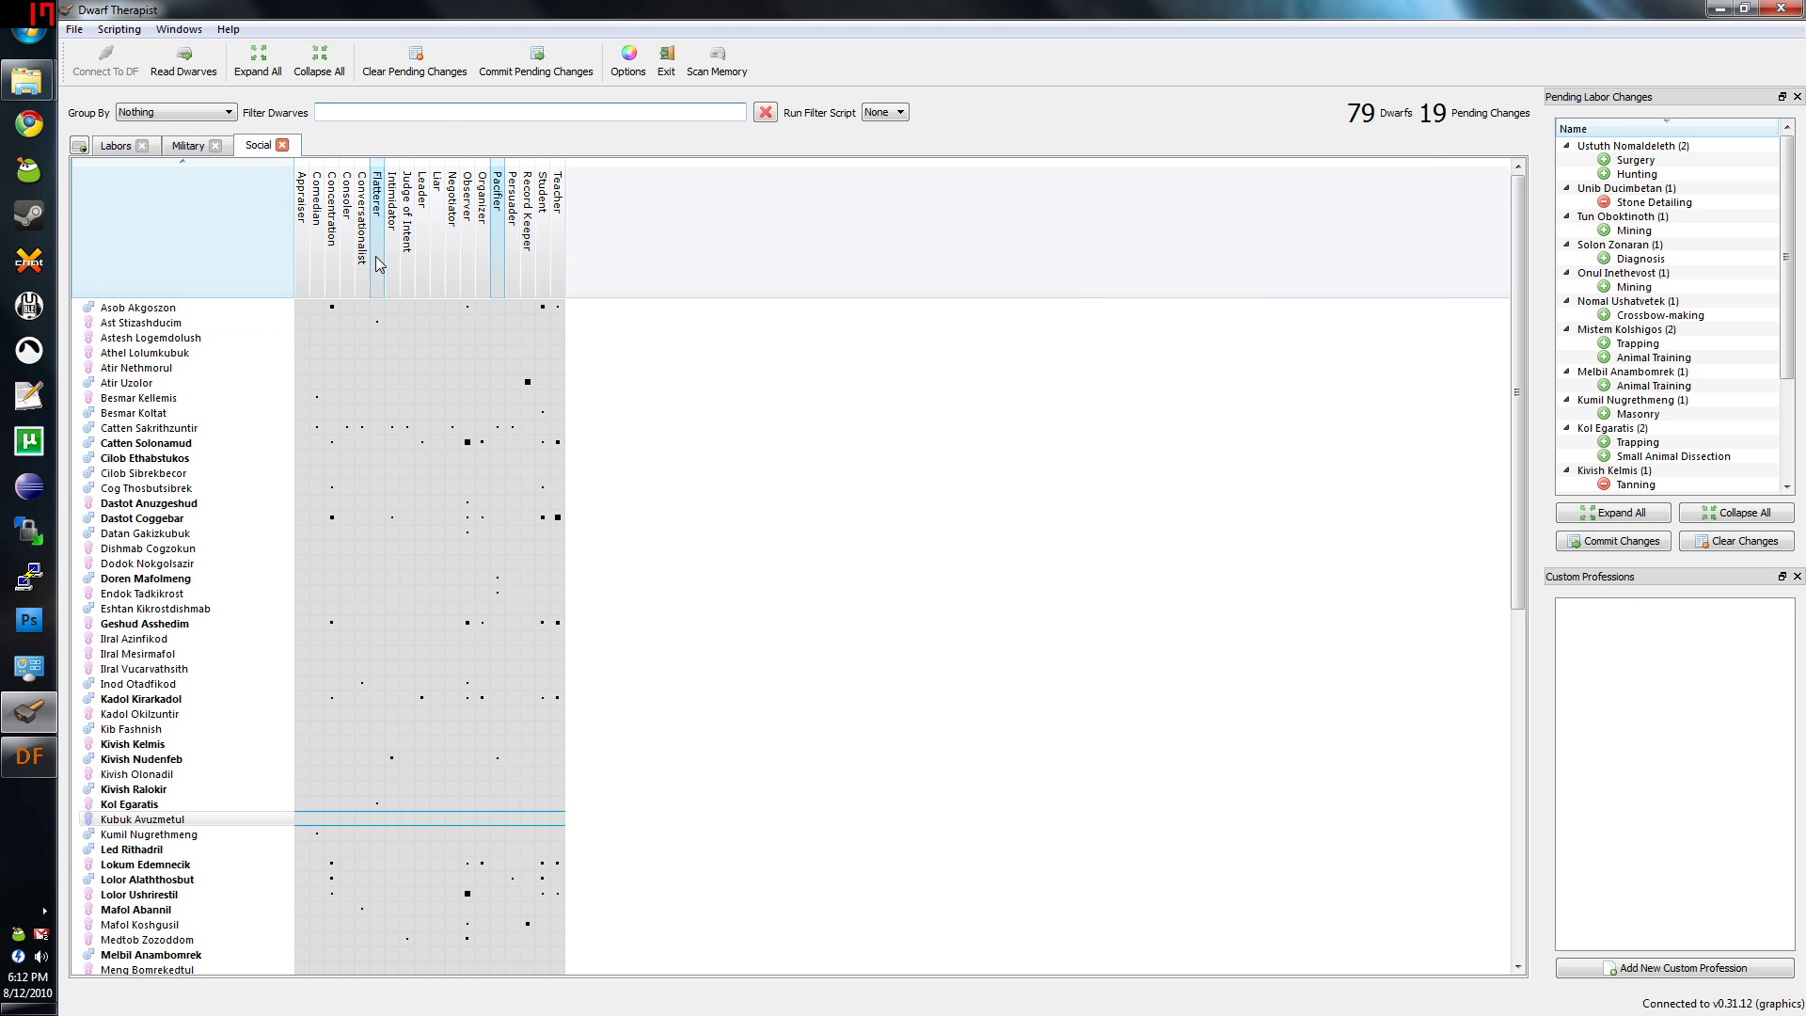
{"action": "left_click", "coordinate": [302, 243]}
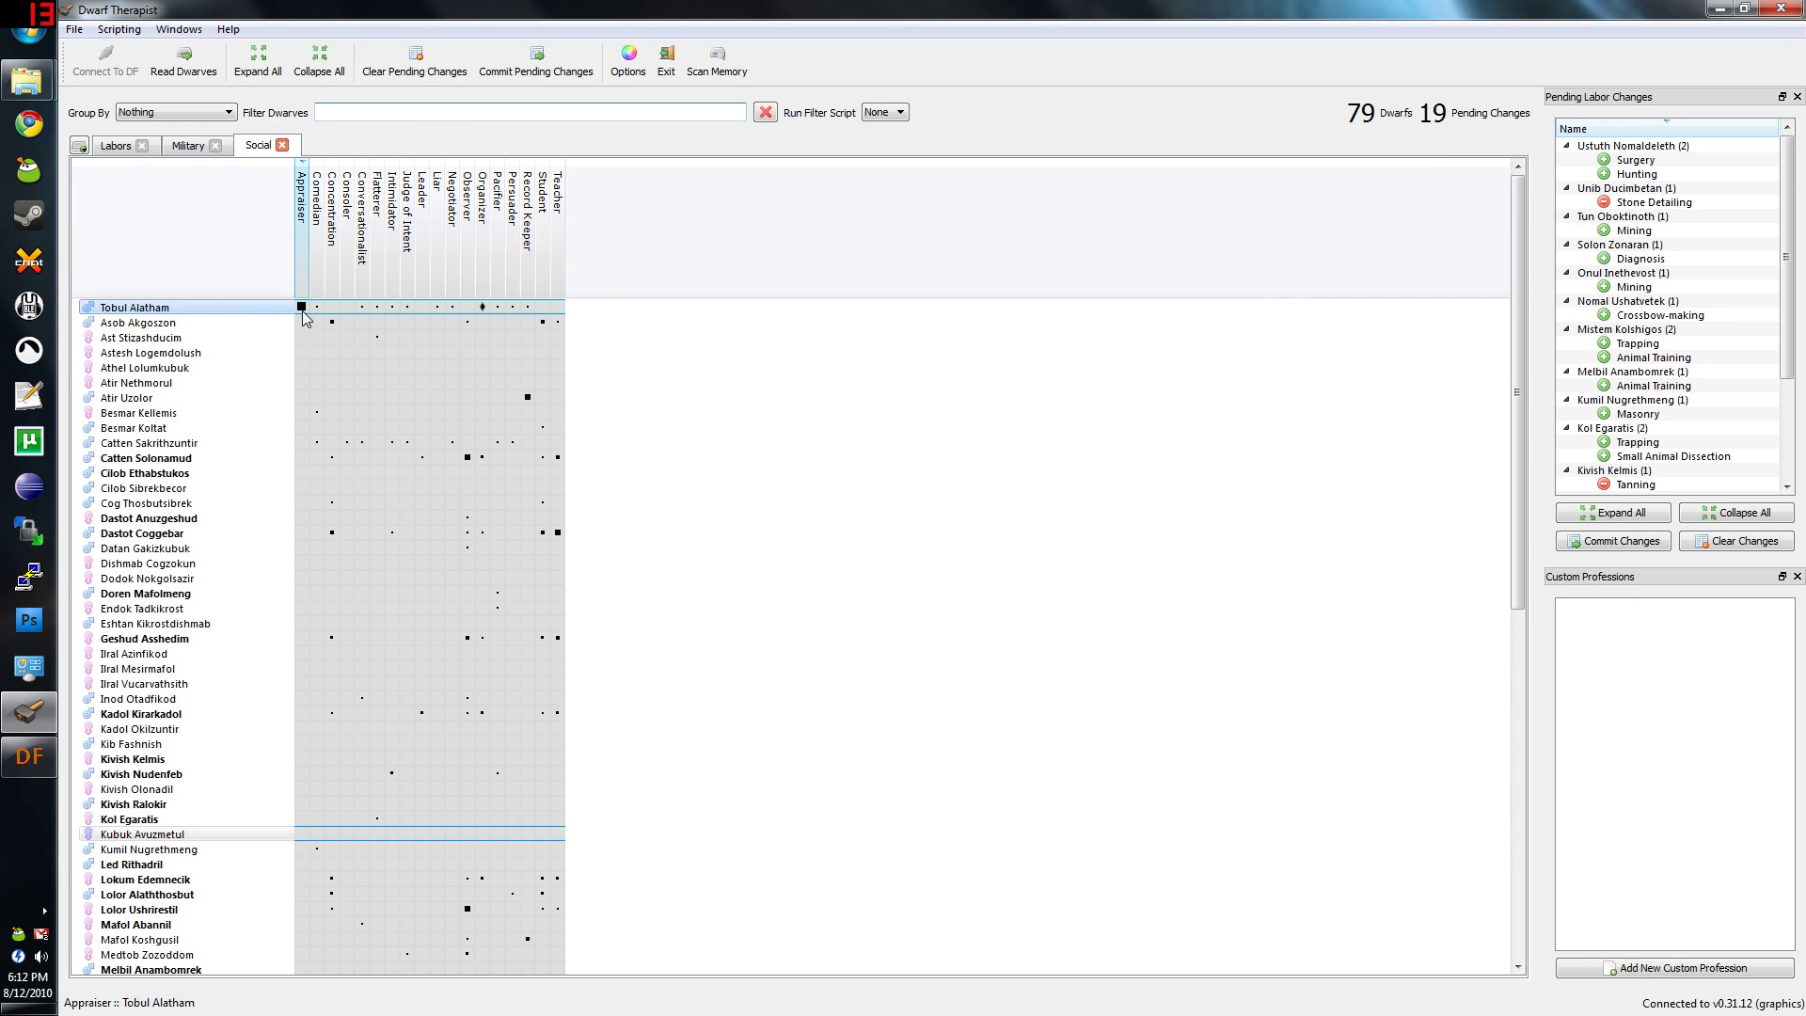
{"action": "mouse_move", "coordinate": [143, 317]}
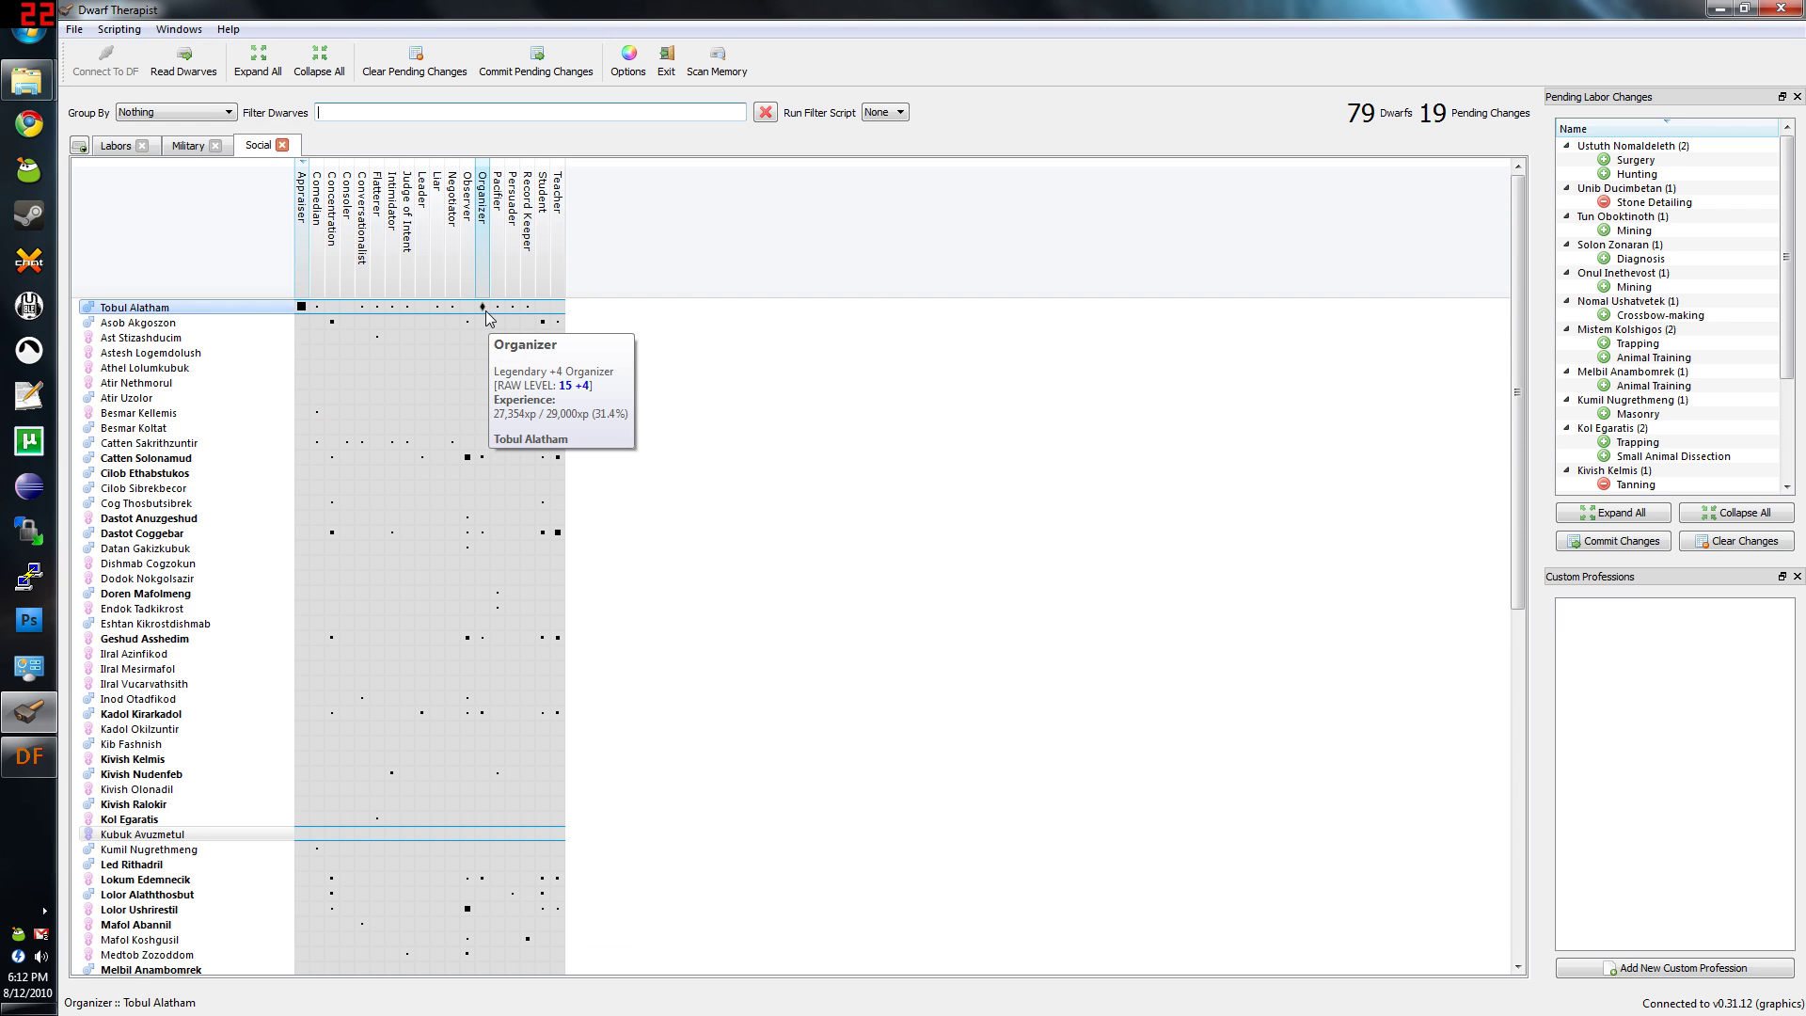
{"action": "left_click", "coordinate": [116, 152]}
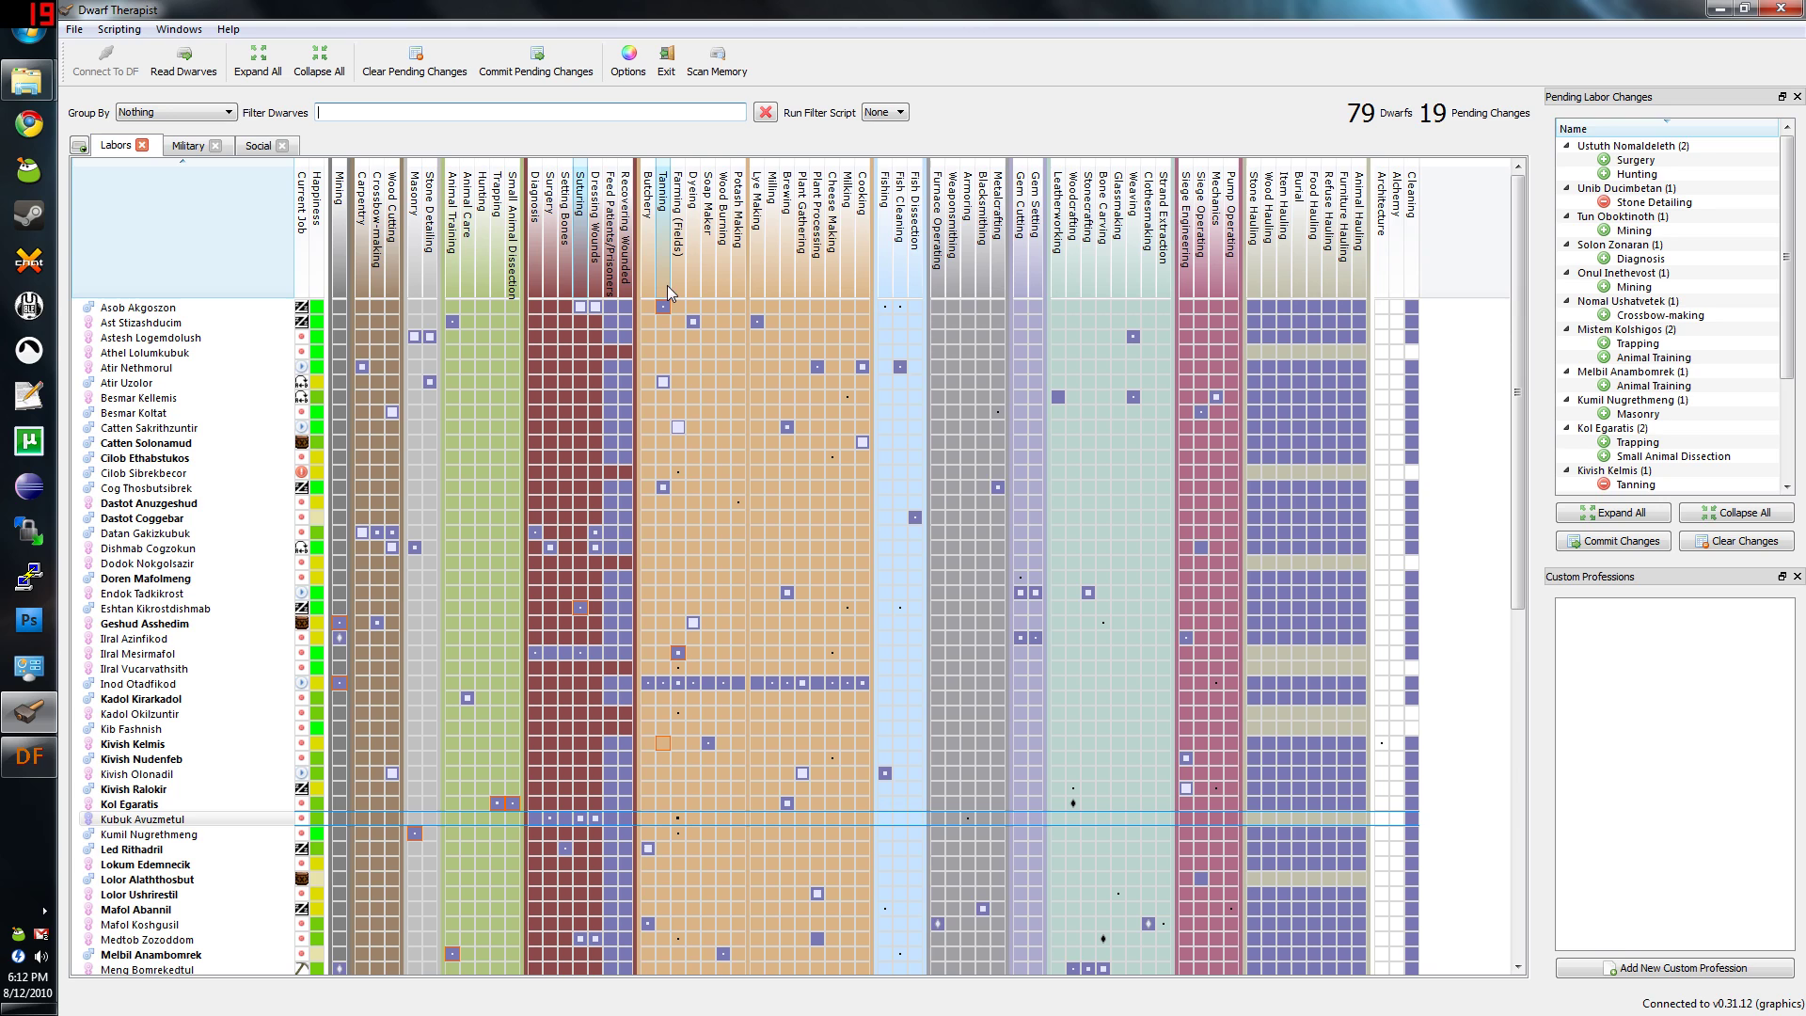
Try Farming (Fields) on Tobul Alatham and Kubuk Avuzmetul, and clear it again for them and Ilral Mesirmafol.
{"action": "left_click", "coordinate": [647, 235]}
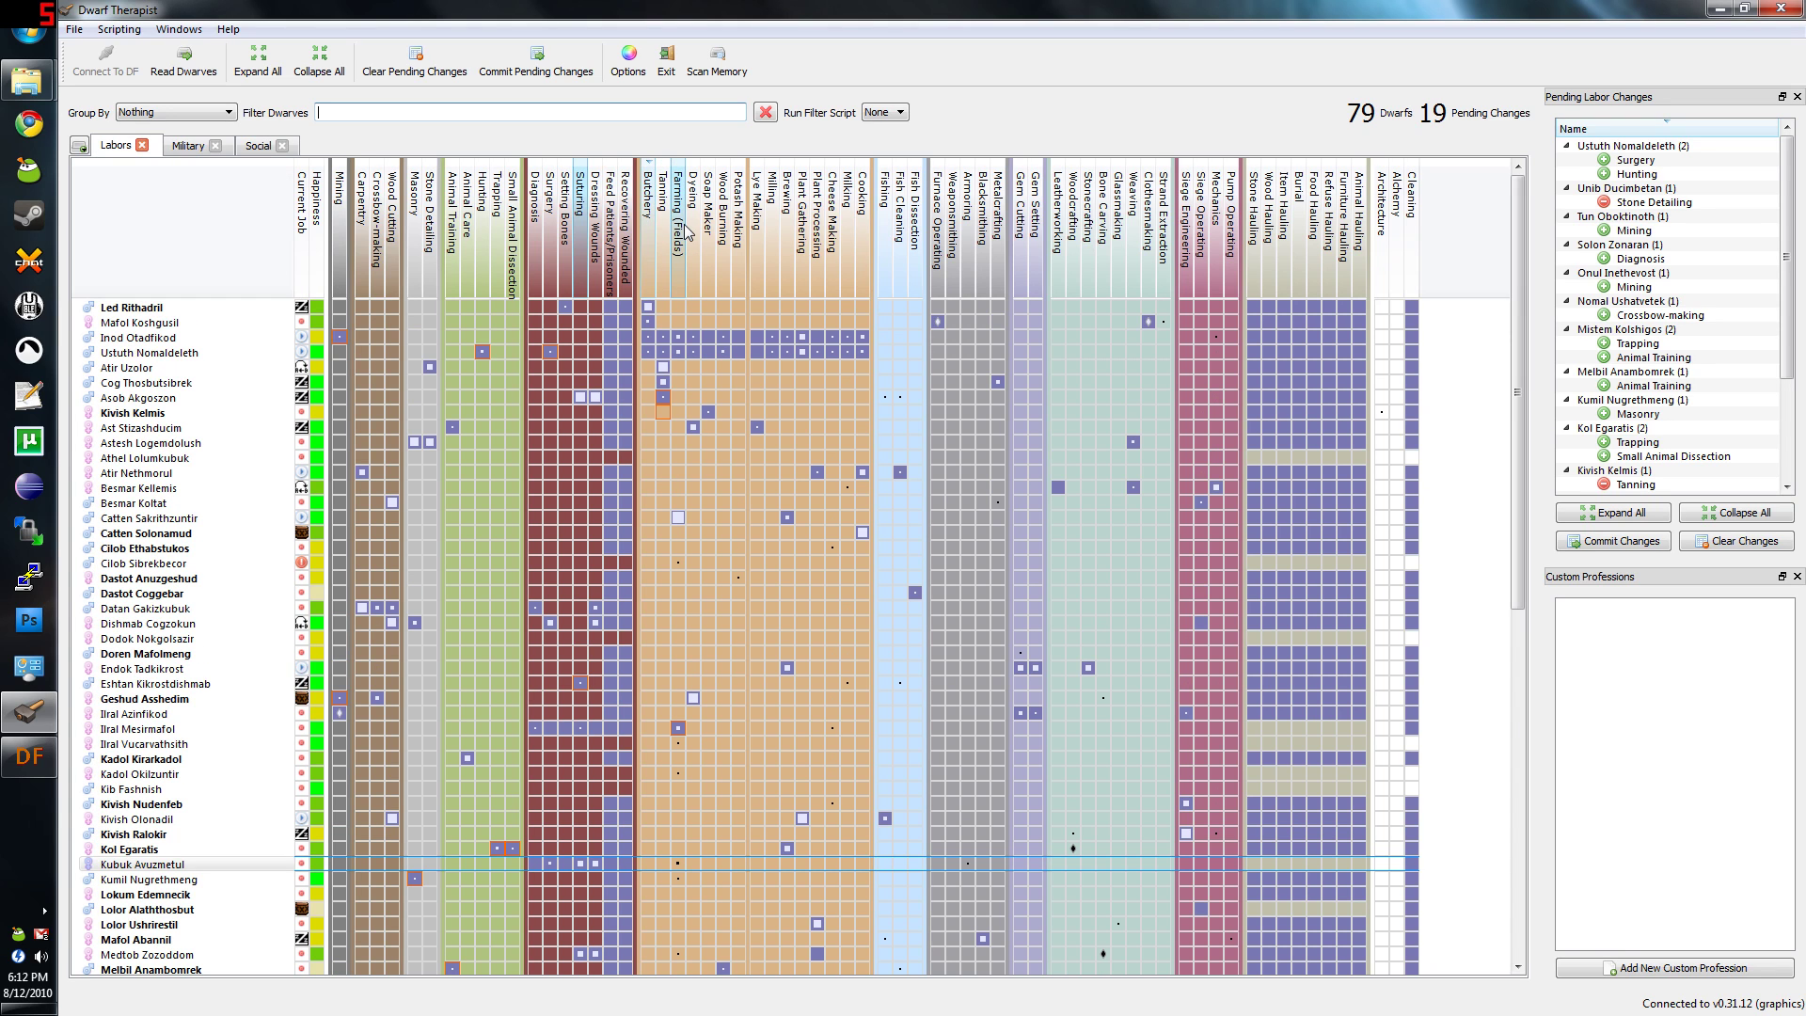
{"action": "left_click", "coordinate": [686, 231]}
{"action": "left_click", "coordinate": [678, 383]}
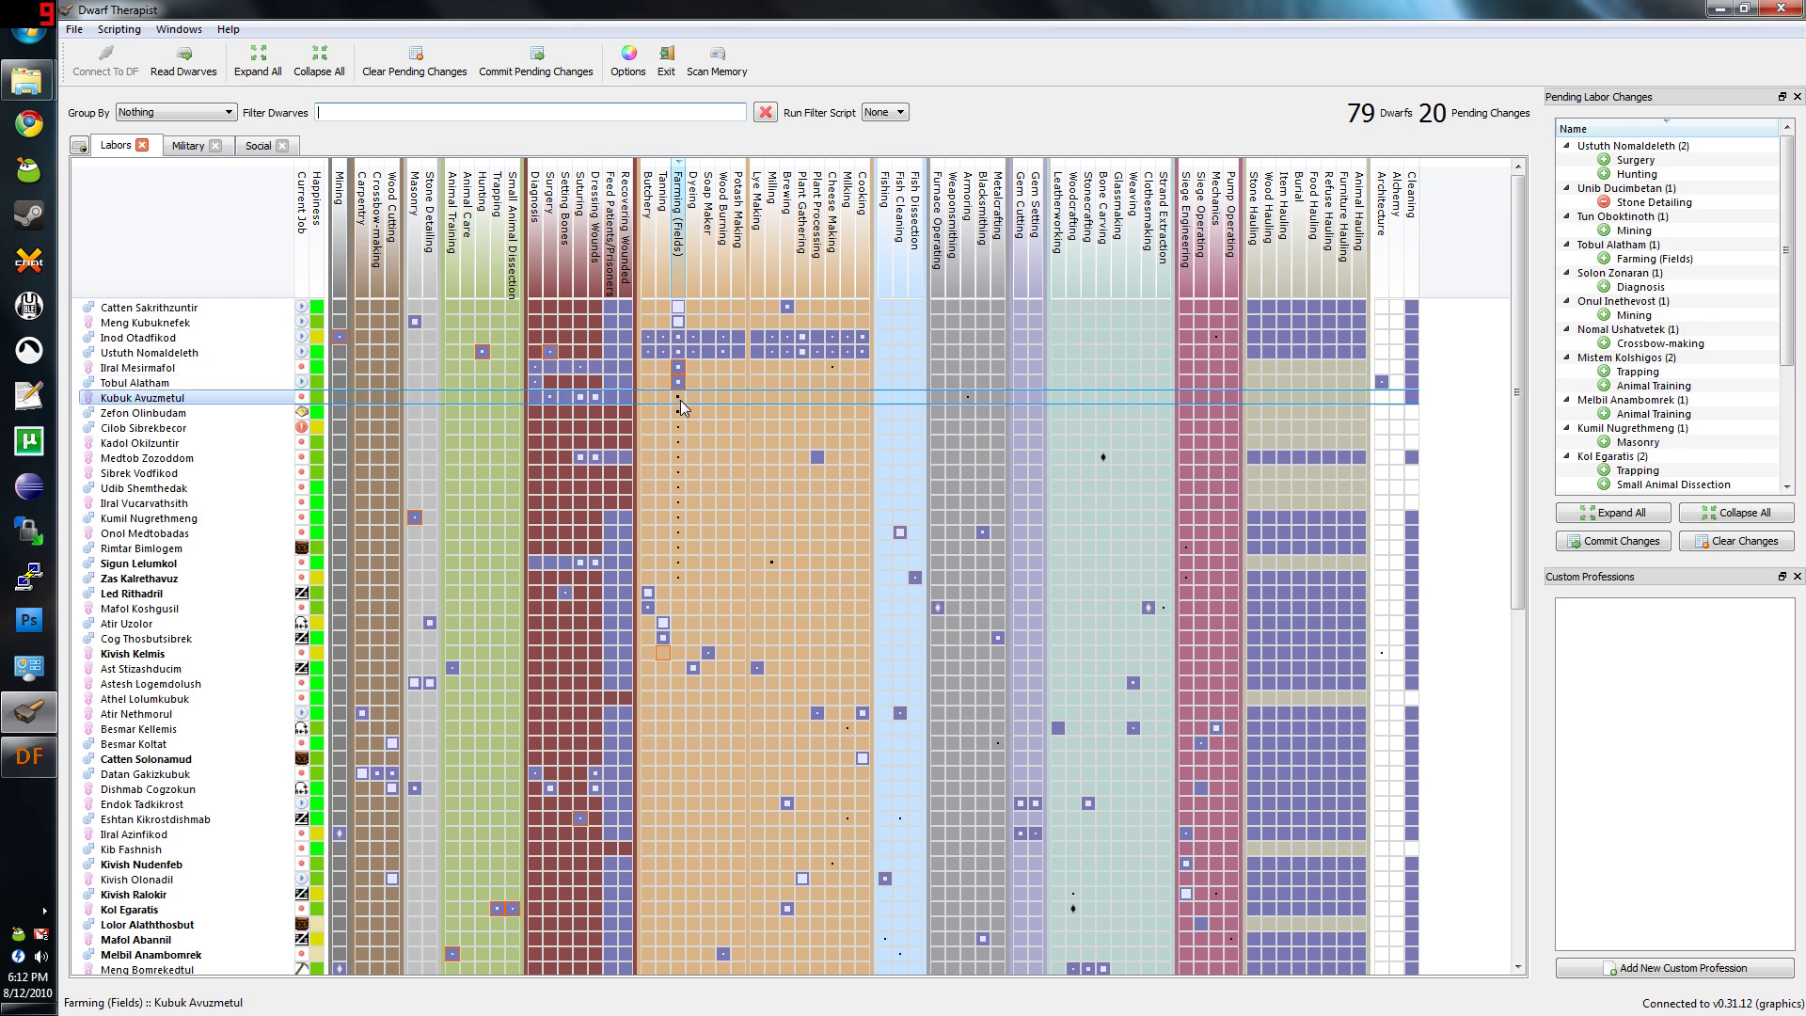
{"action": "left_click", "coordinate": [678, 396]}
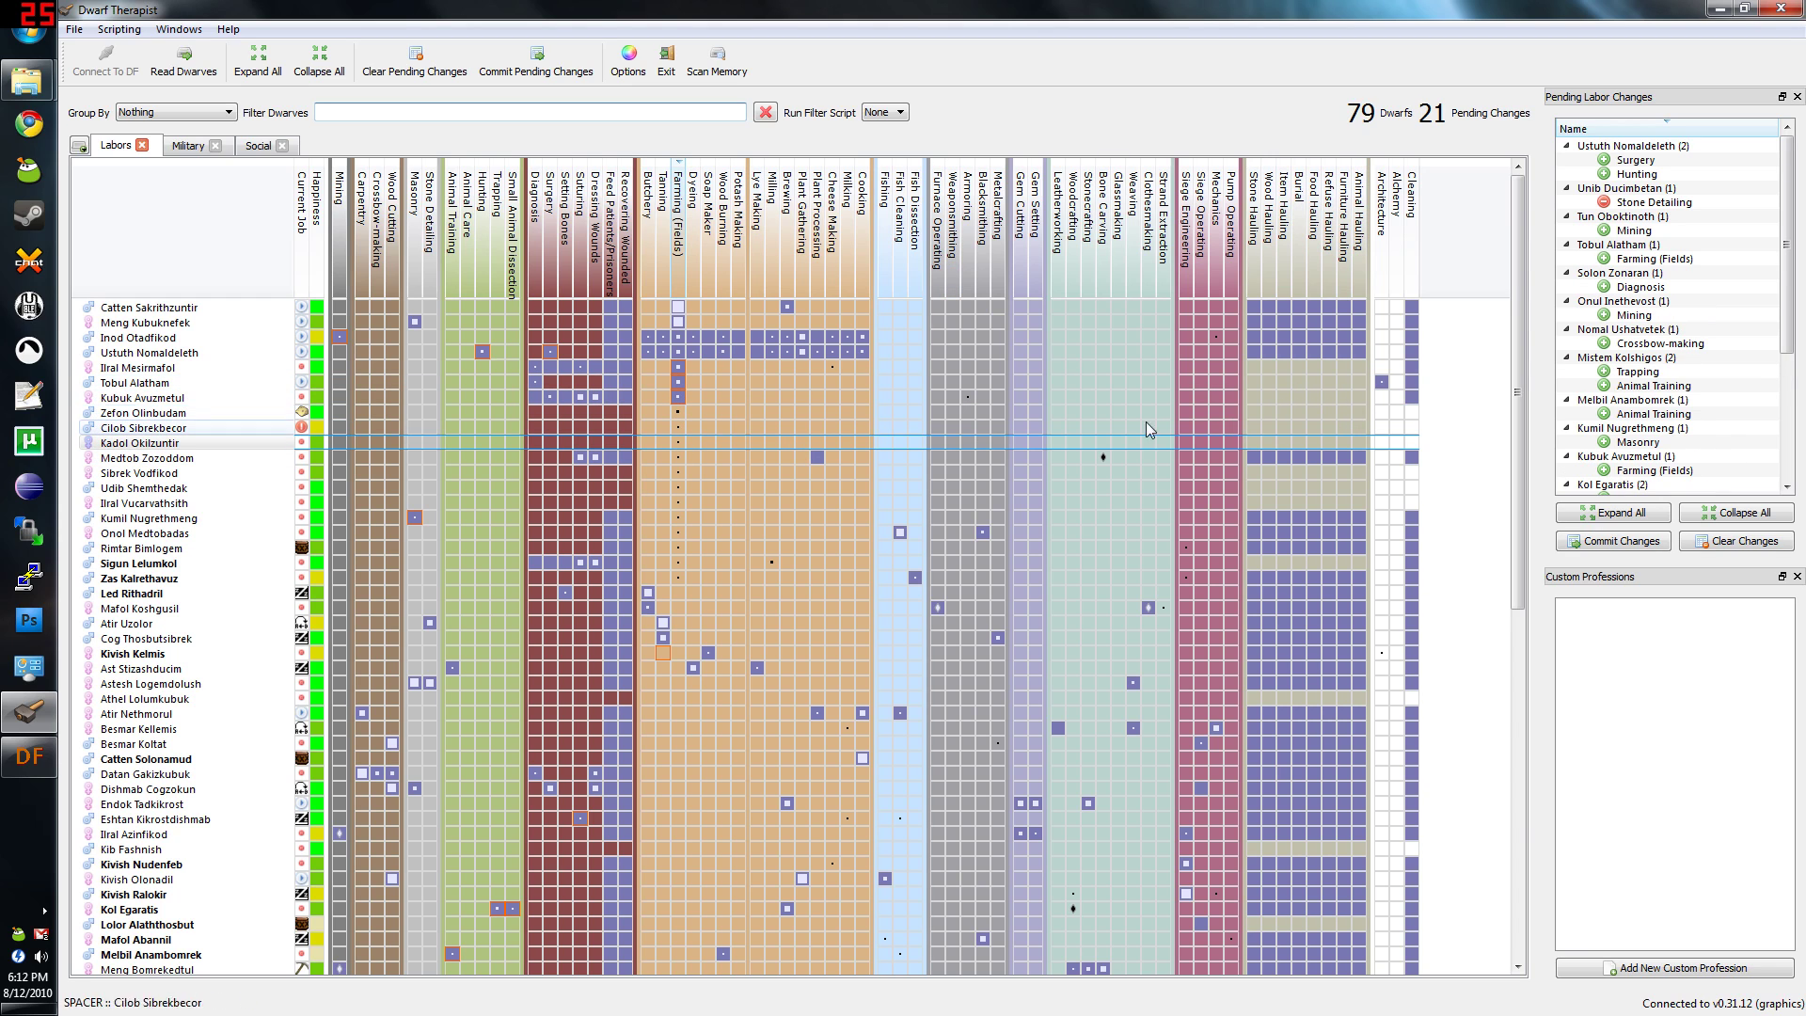
{"action": "left_click", "coordinate": [678, 398]}
{"action": "left_click", "coordinate": [678, 383]}
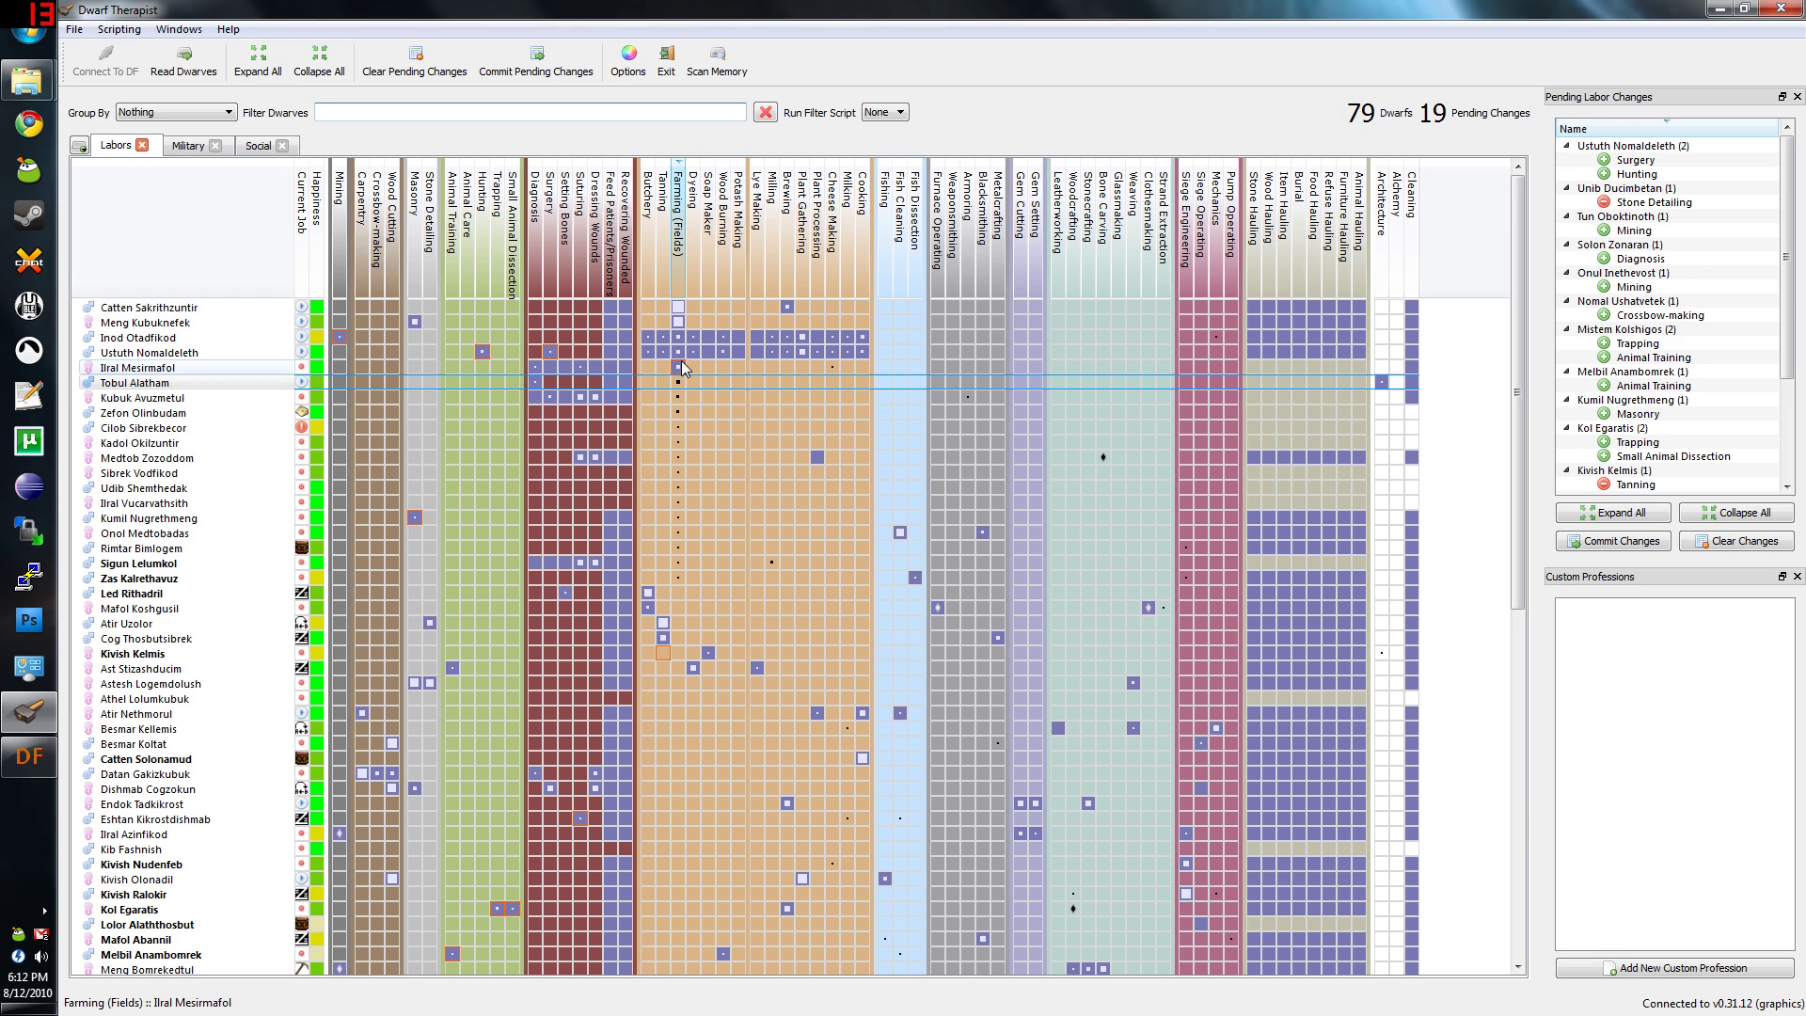
{"action": "left_click", "coordinate": [678, 367]}
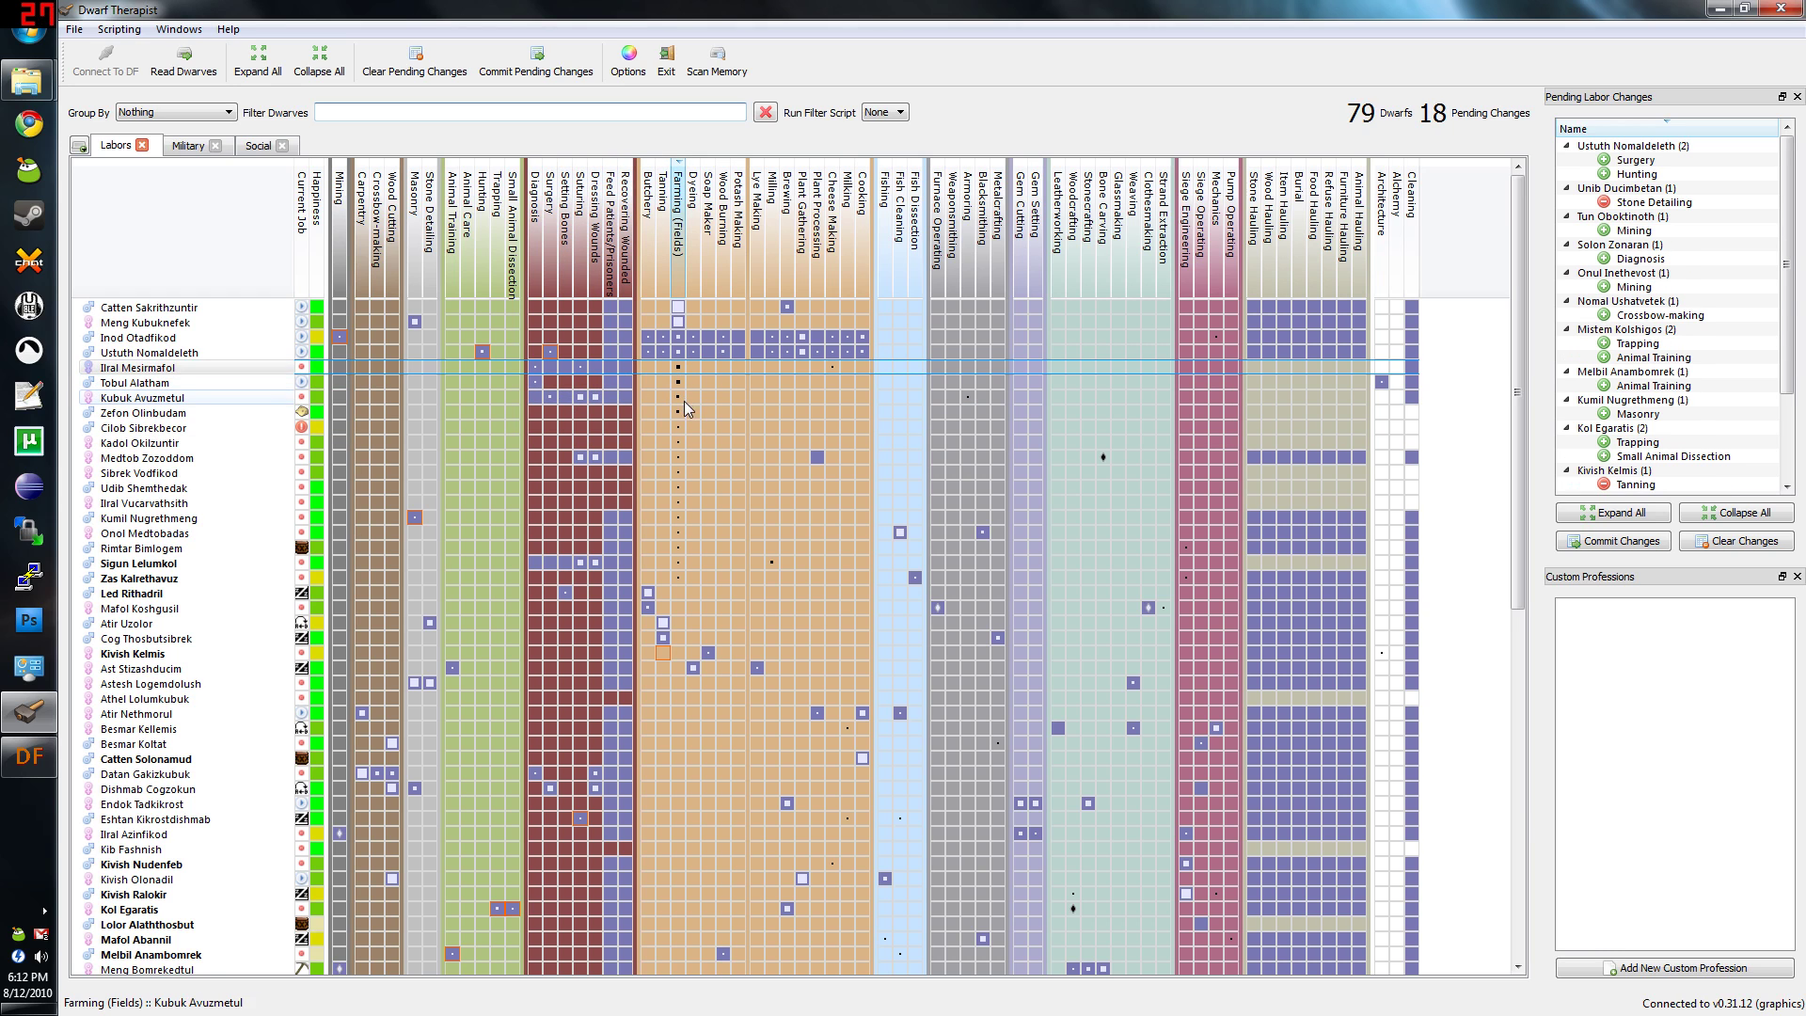
Enable Farming (Fields) for Medtob Zozoddom, Kumil Nugrethmeng, Onol Medtobadas, Rimtar Bimlogem, Sigun Lelumkol and Zas Kalrethavuz.
{"action": "left_click", "coordinate": [679, 458]}
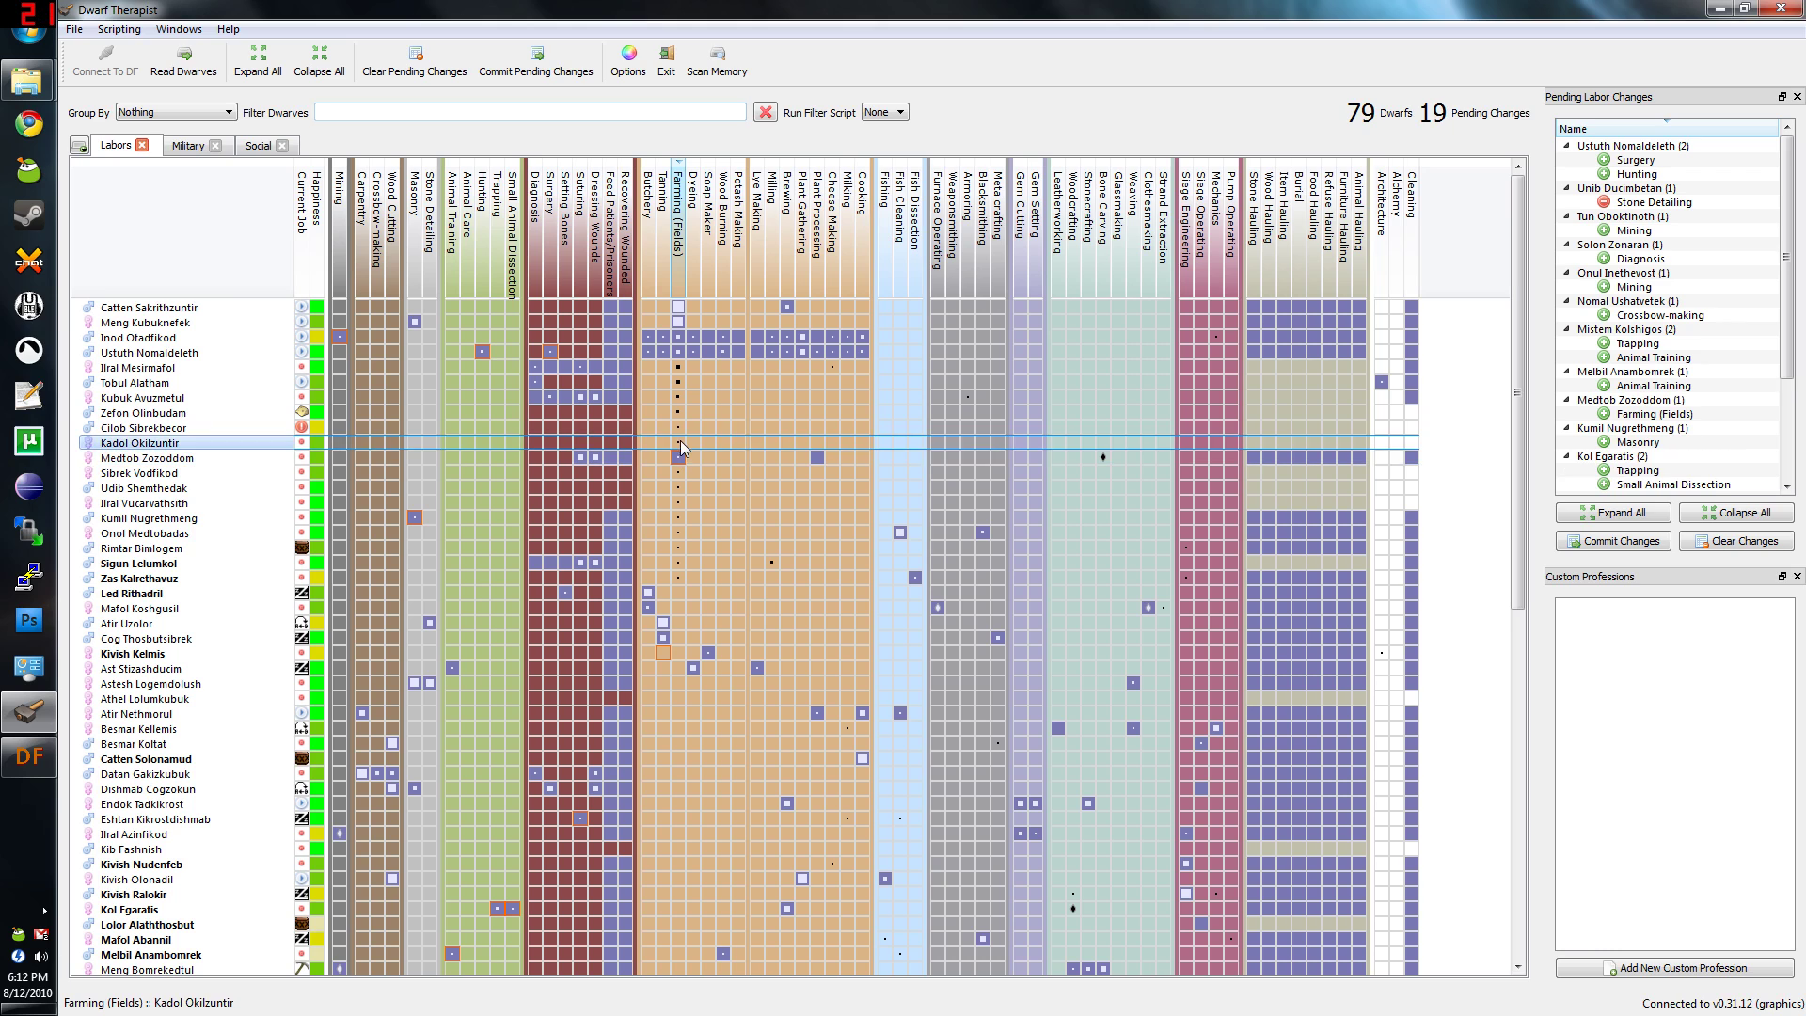
{"action": "left_click", "coordinate": [679, 518]}
{"action": "left_click", "coordinate": [679, 534]}
{"action": "left_click", "coordinate": [679, 548]}
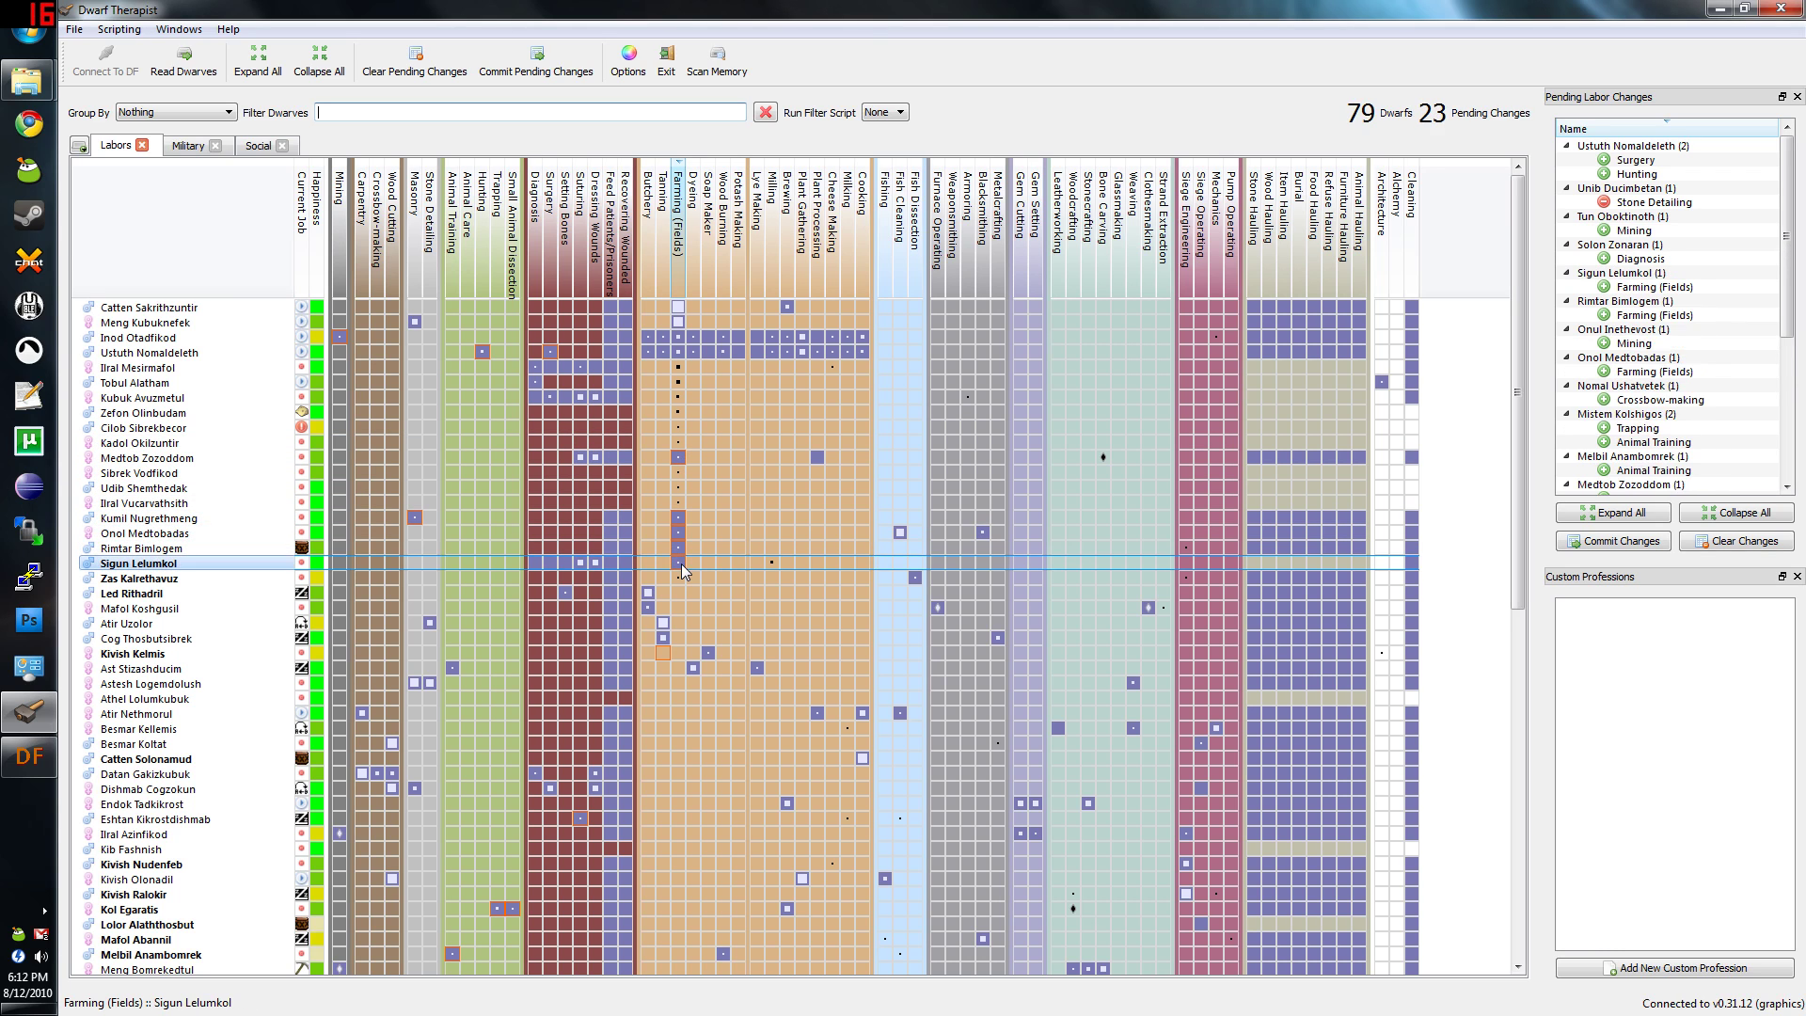
{"action": "left_click", "coordinate": [678, 564]}
{"action": "left_click", "coordinate": [681, 576]}
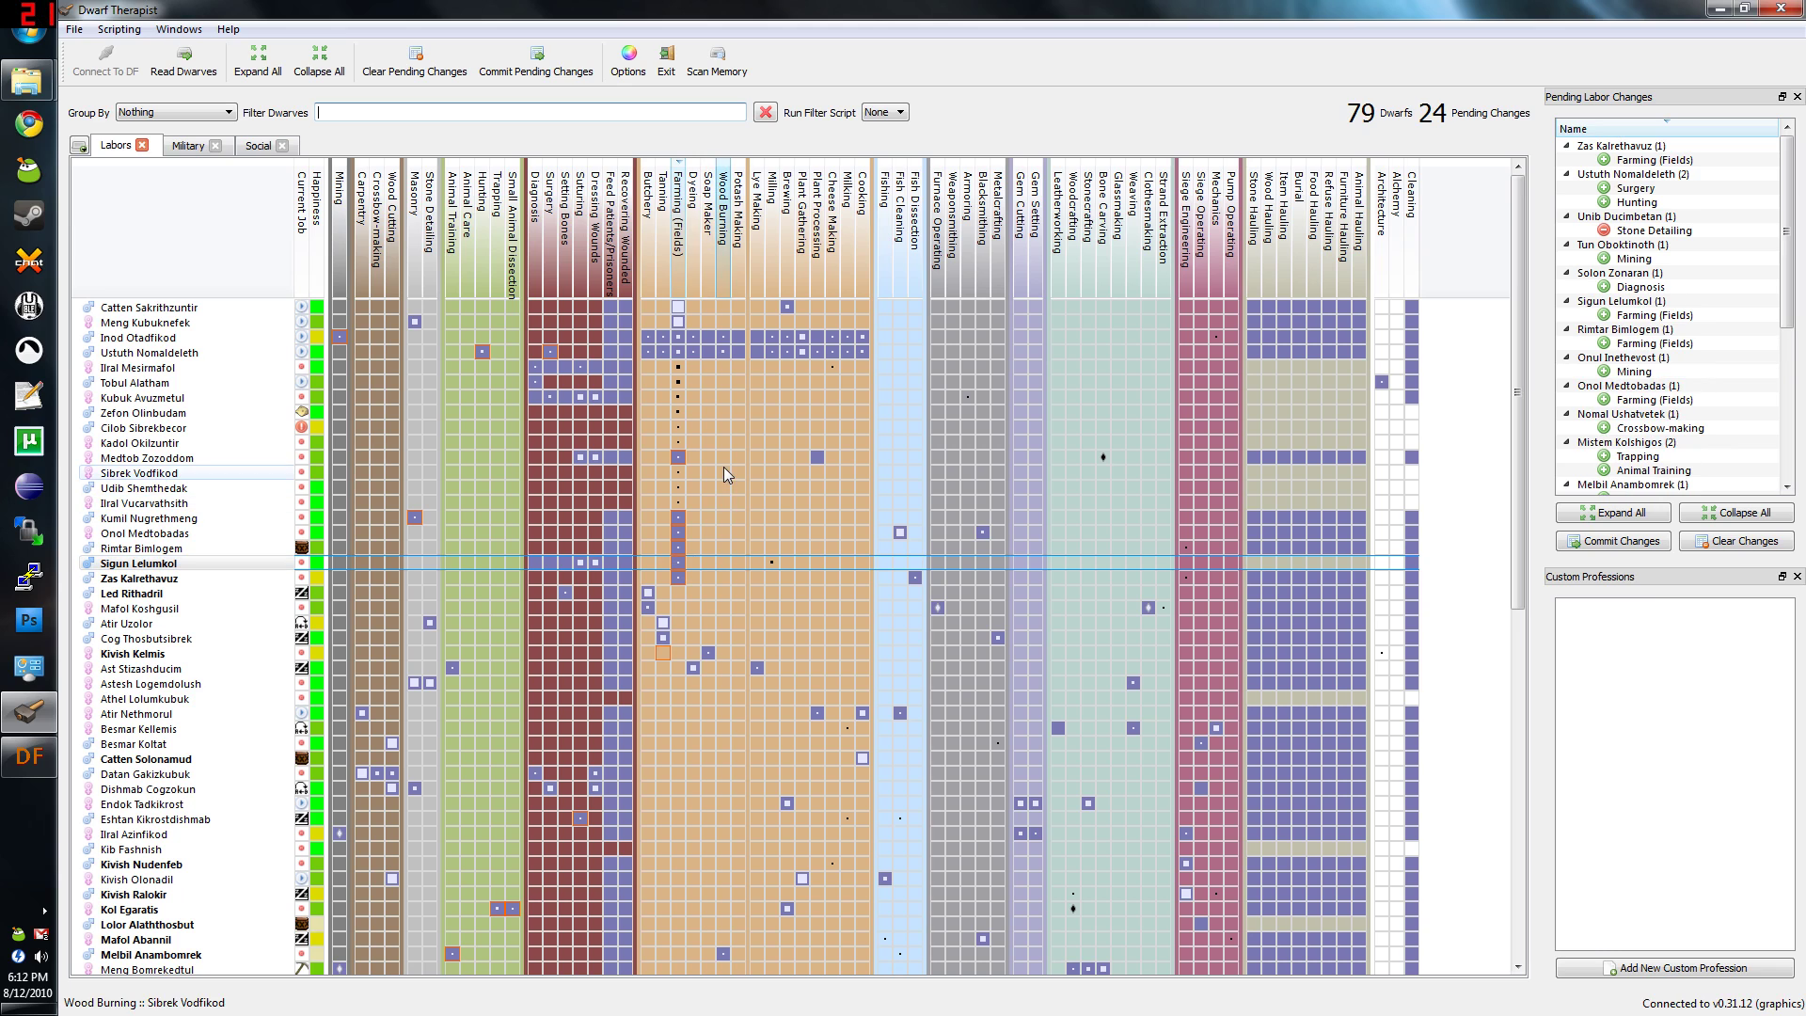
Look up the general option that allows labor setting on anyone, and close the program options.
{"action": "mouse_move", "coordinate": [679, 488]}
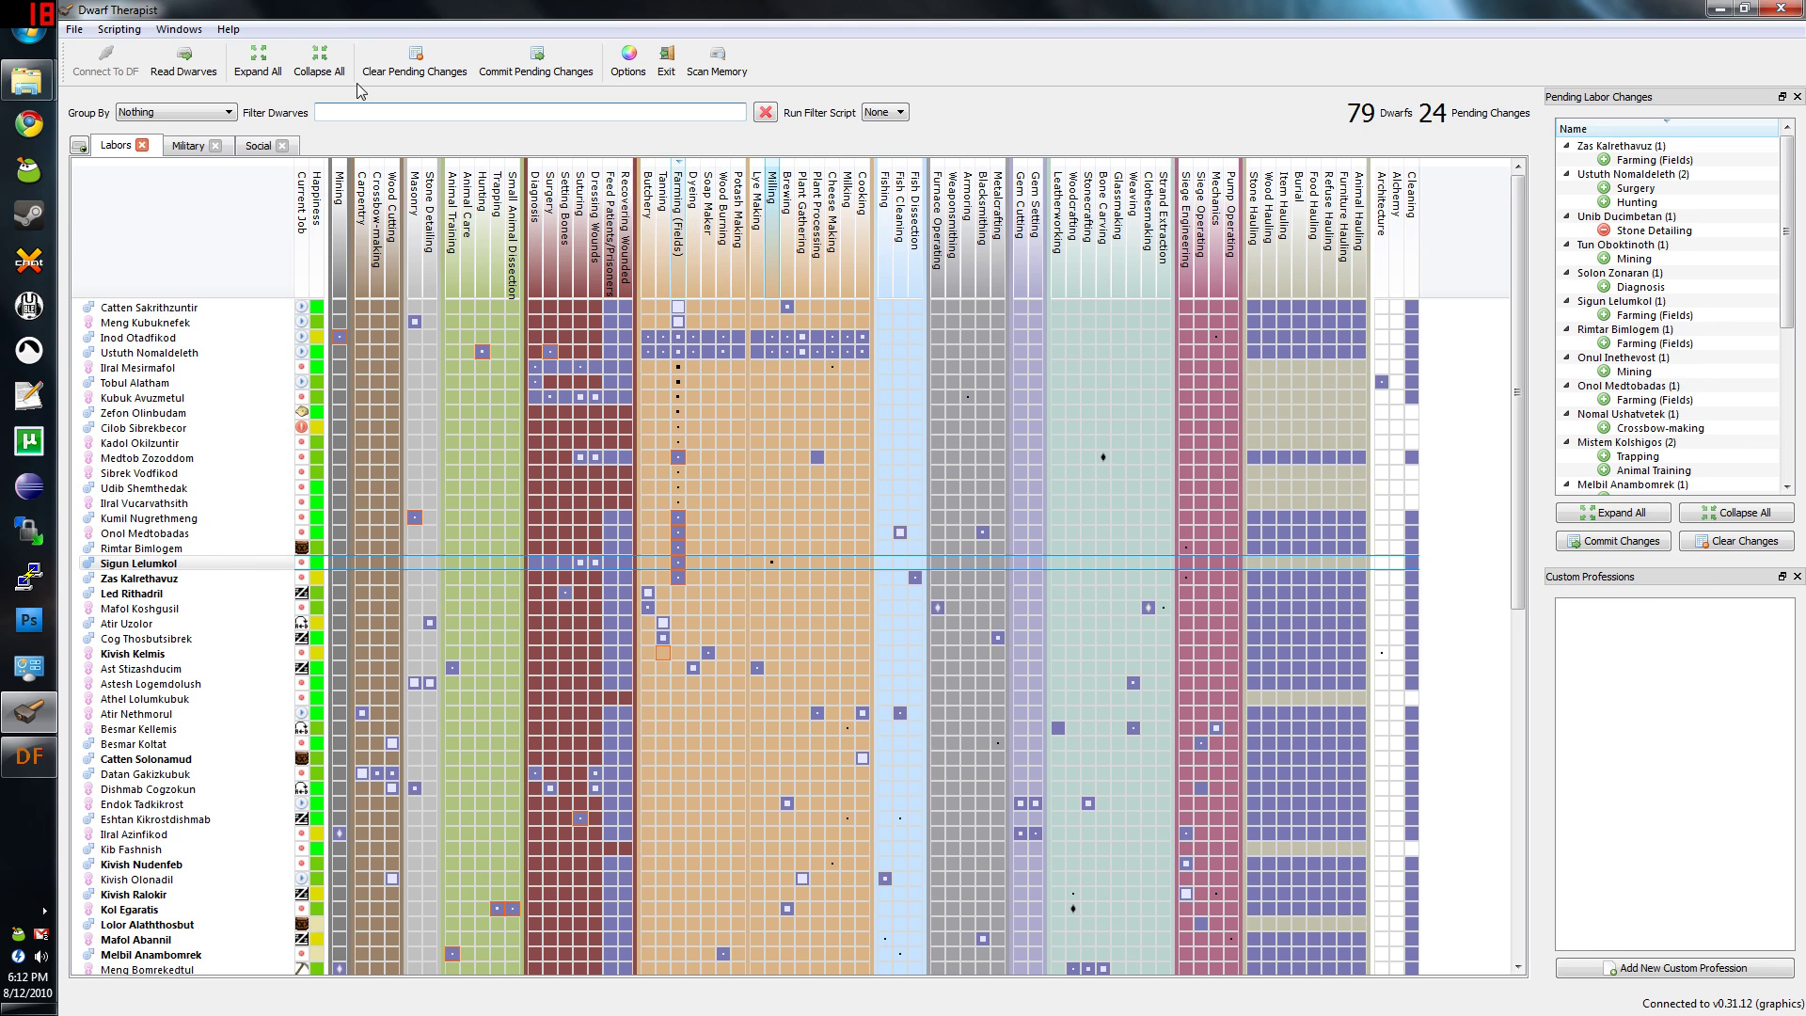
{"action": "left_click", "coordinate": [173, 30]}
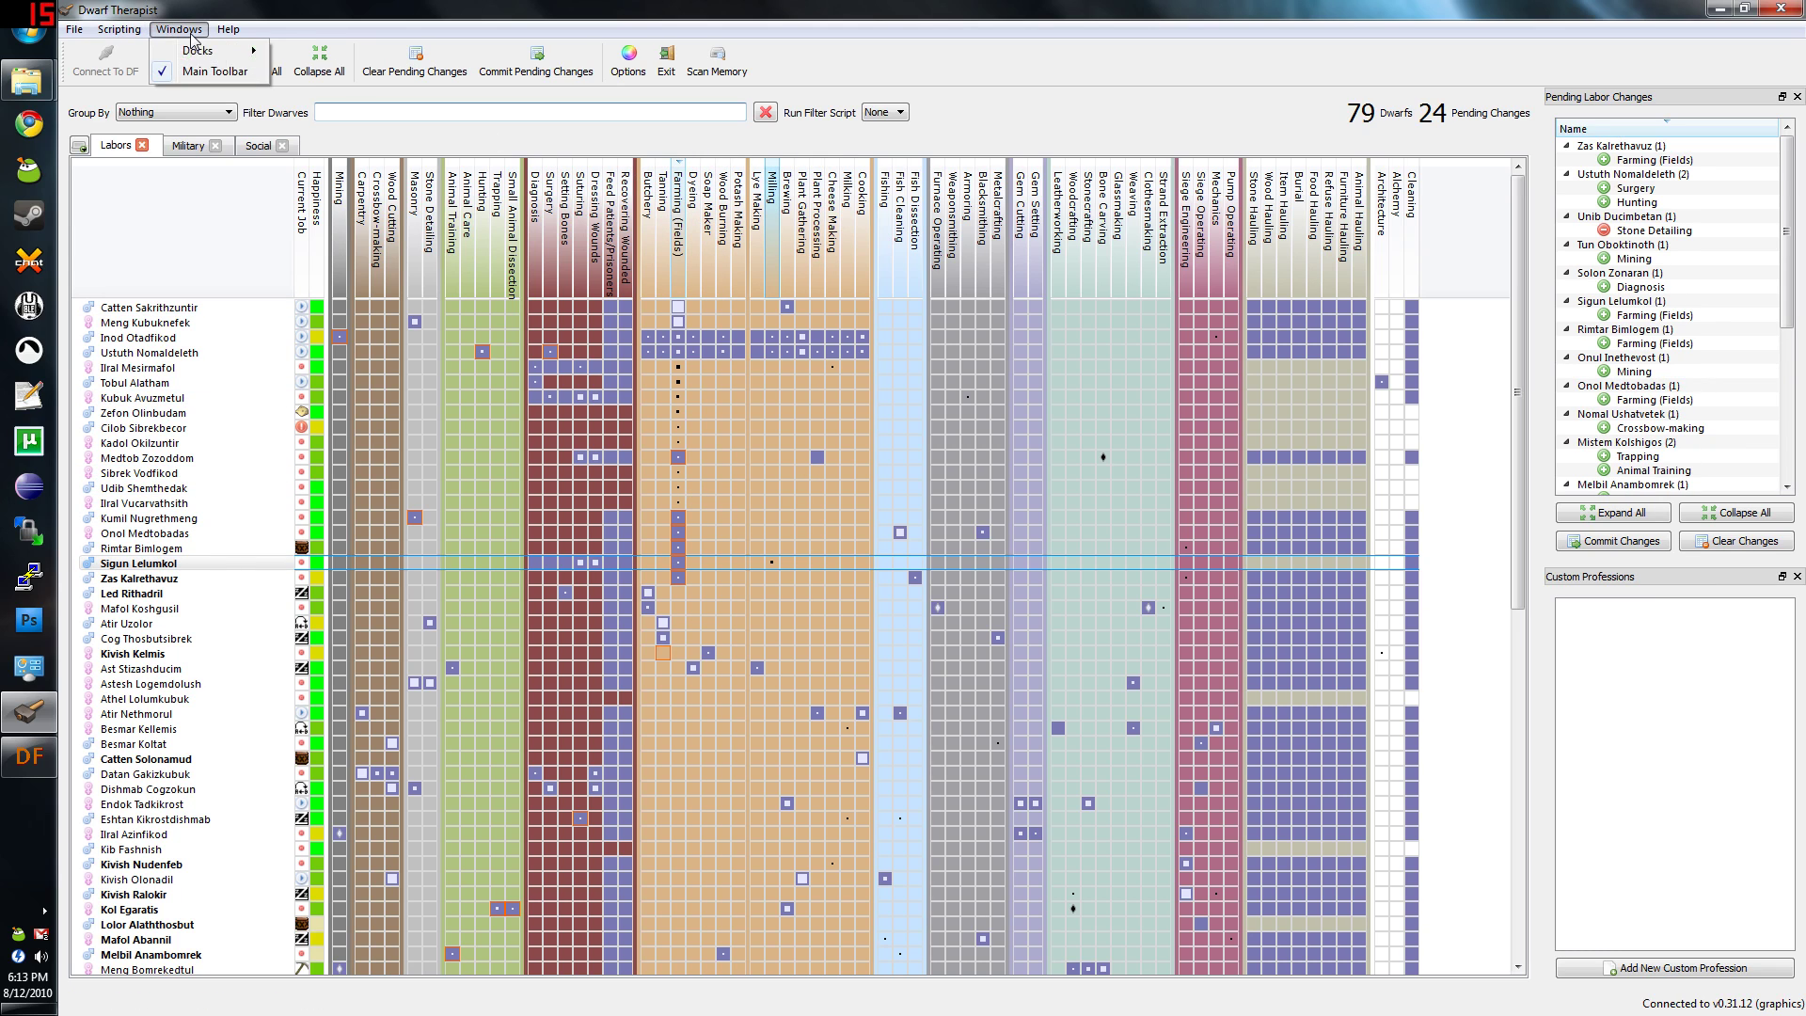
{"action": "mouse_move", "coordinate": [75, 30]}
{"action": "left_click", "coordinate": [113, 270]}
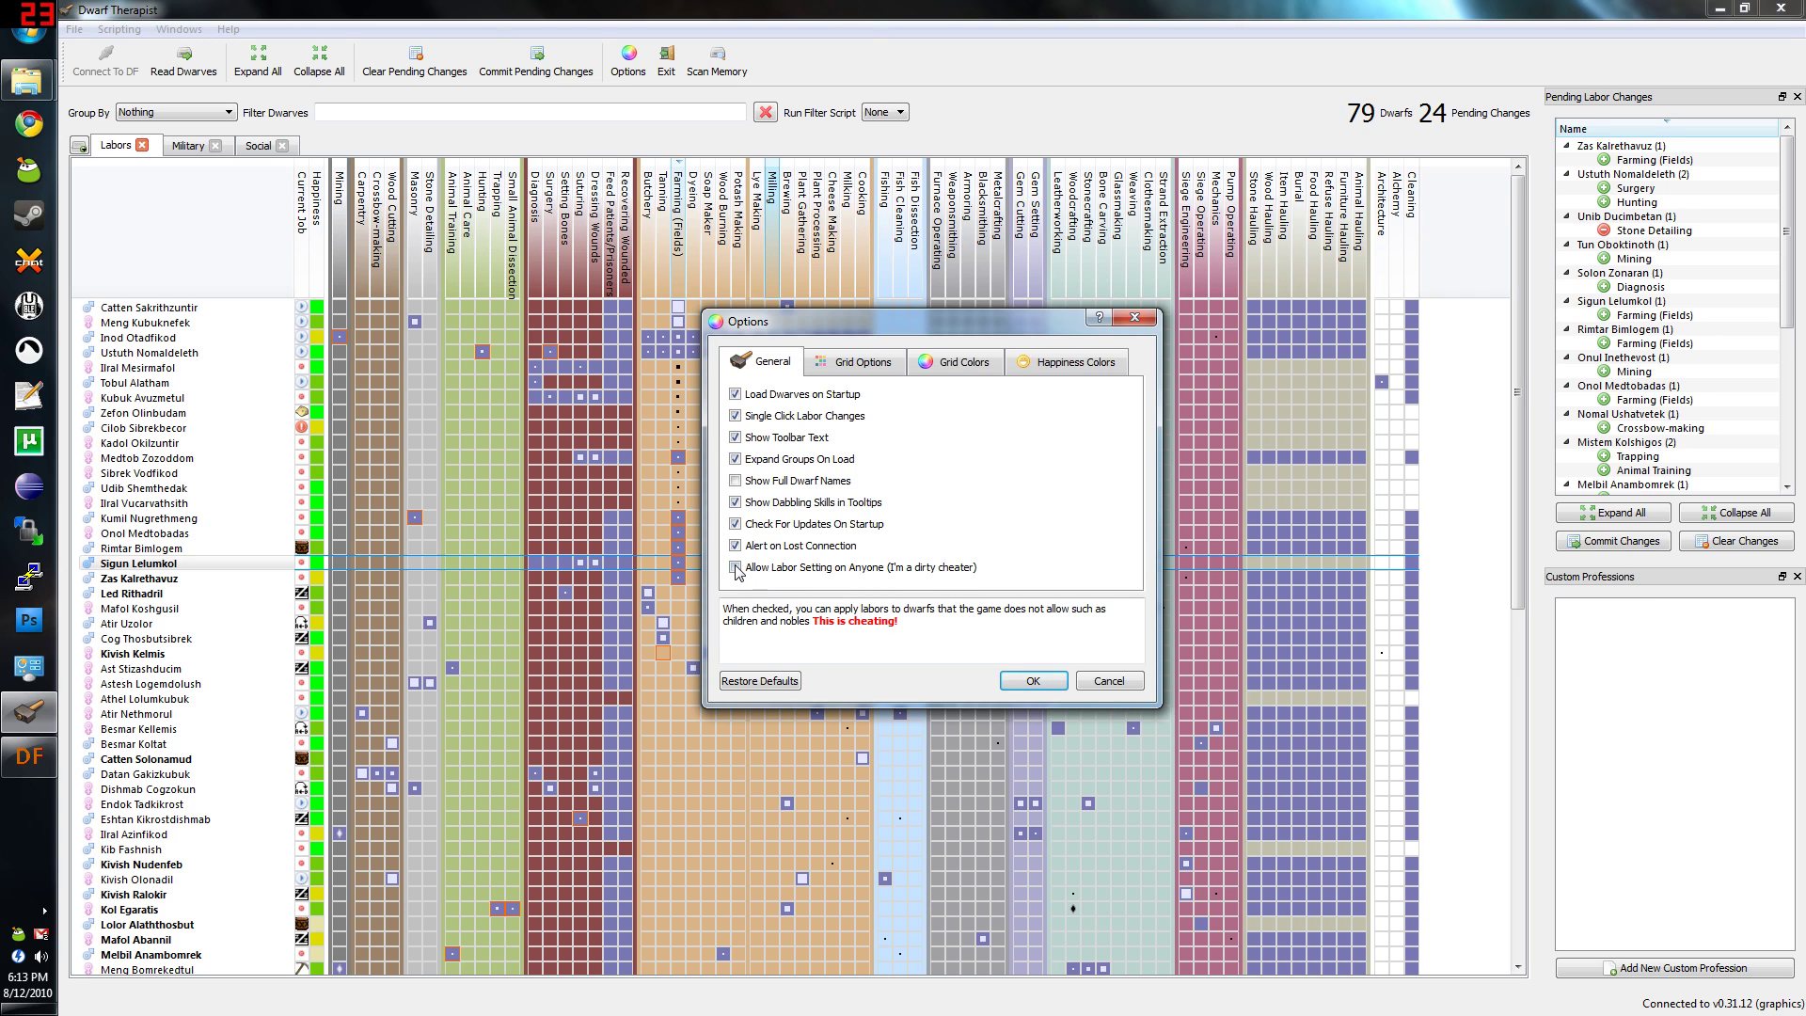
{"action": "left_click", "coordinate": [1032, 680]}
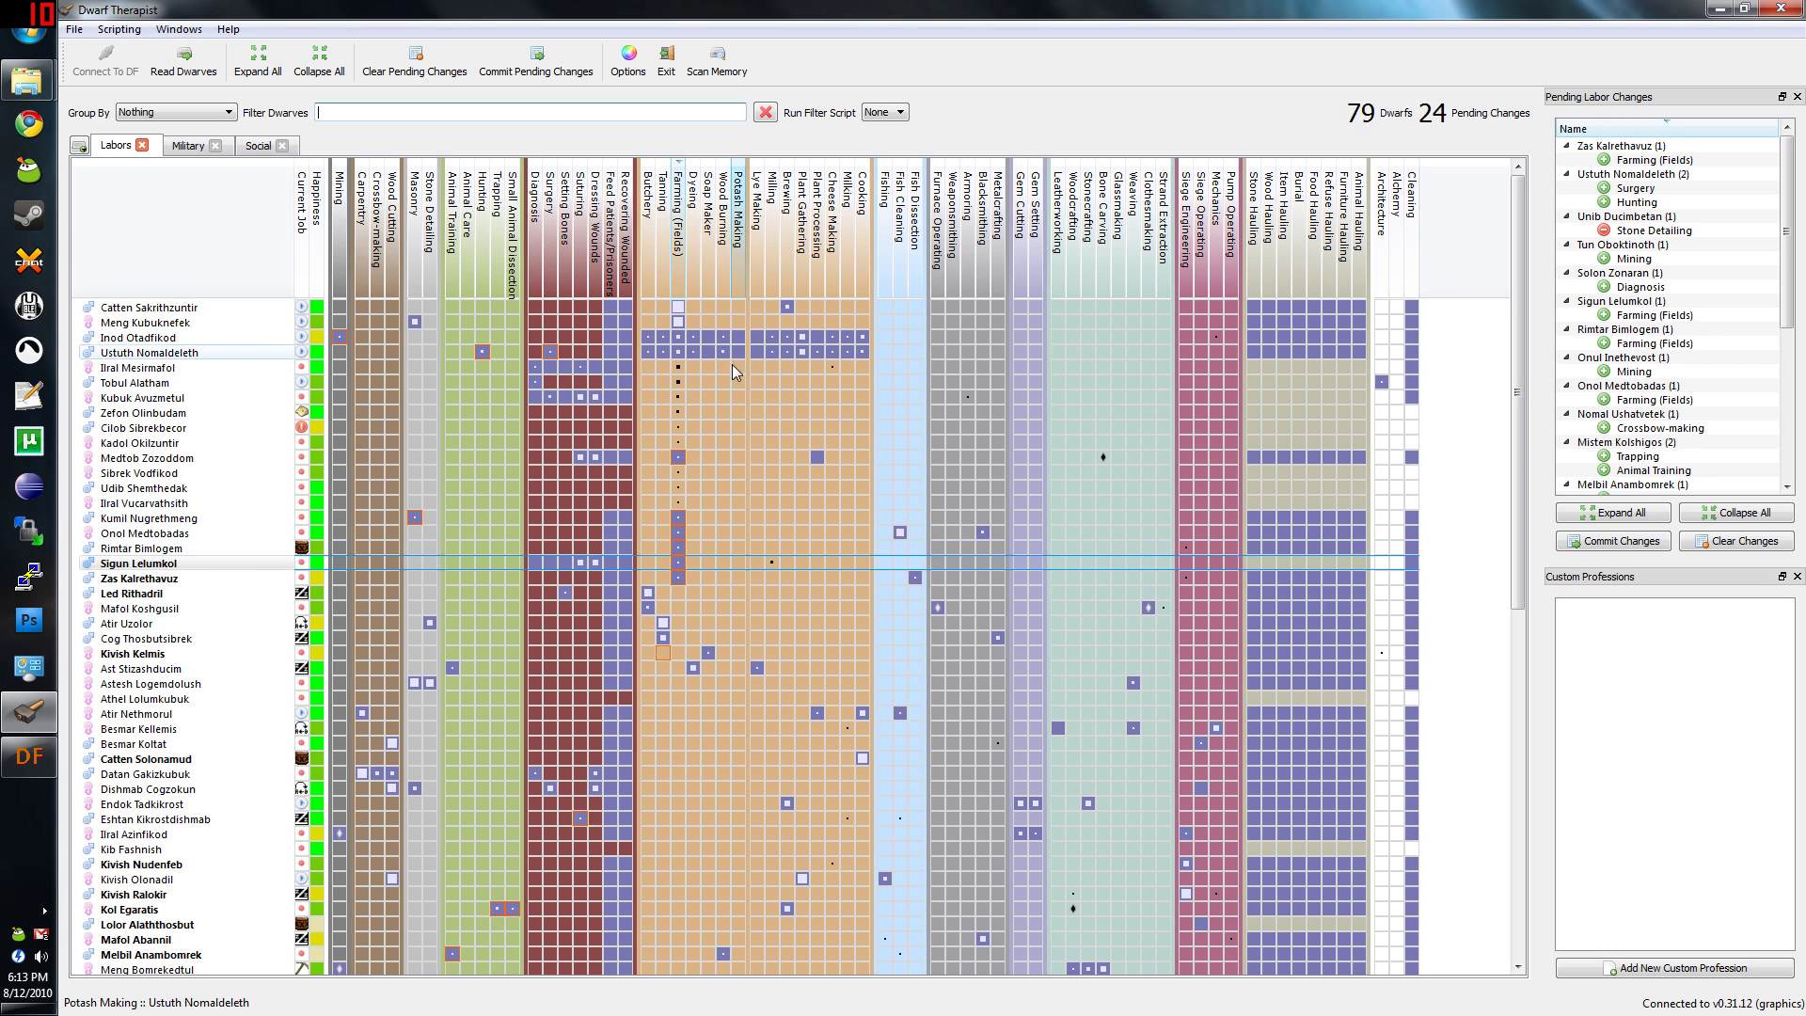
{"action": "left_click", "coordinate": [679, 368]}
{"action": "left_click", "coordinate": [679, 367]}
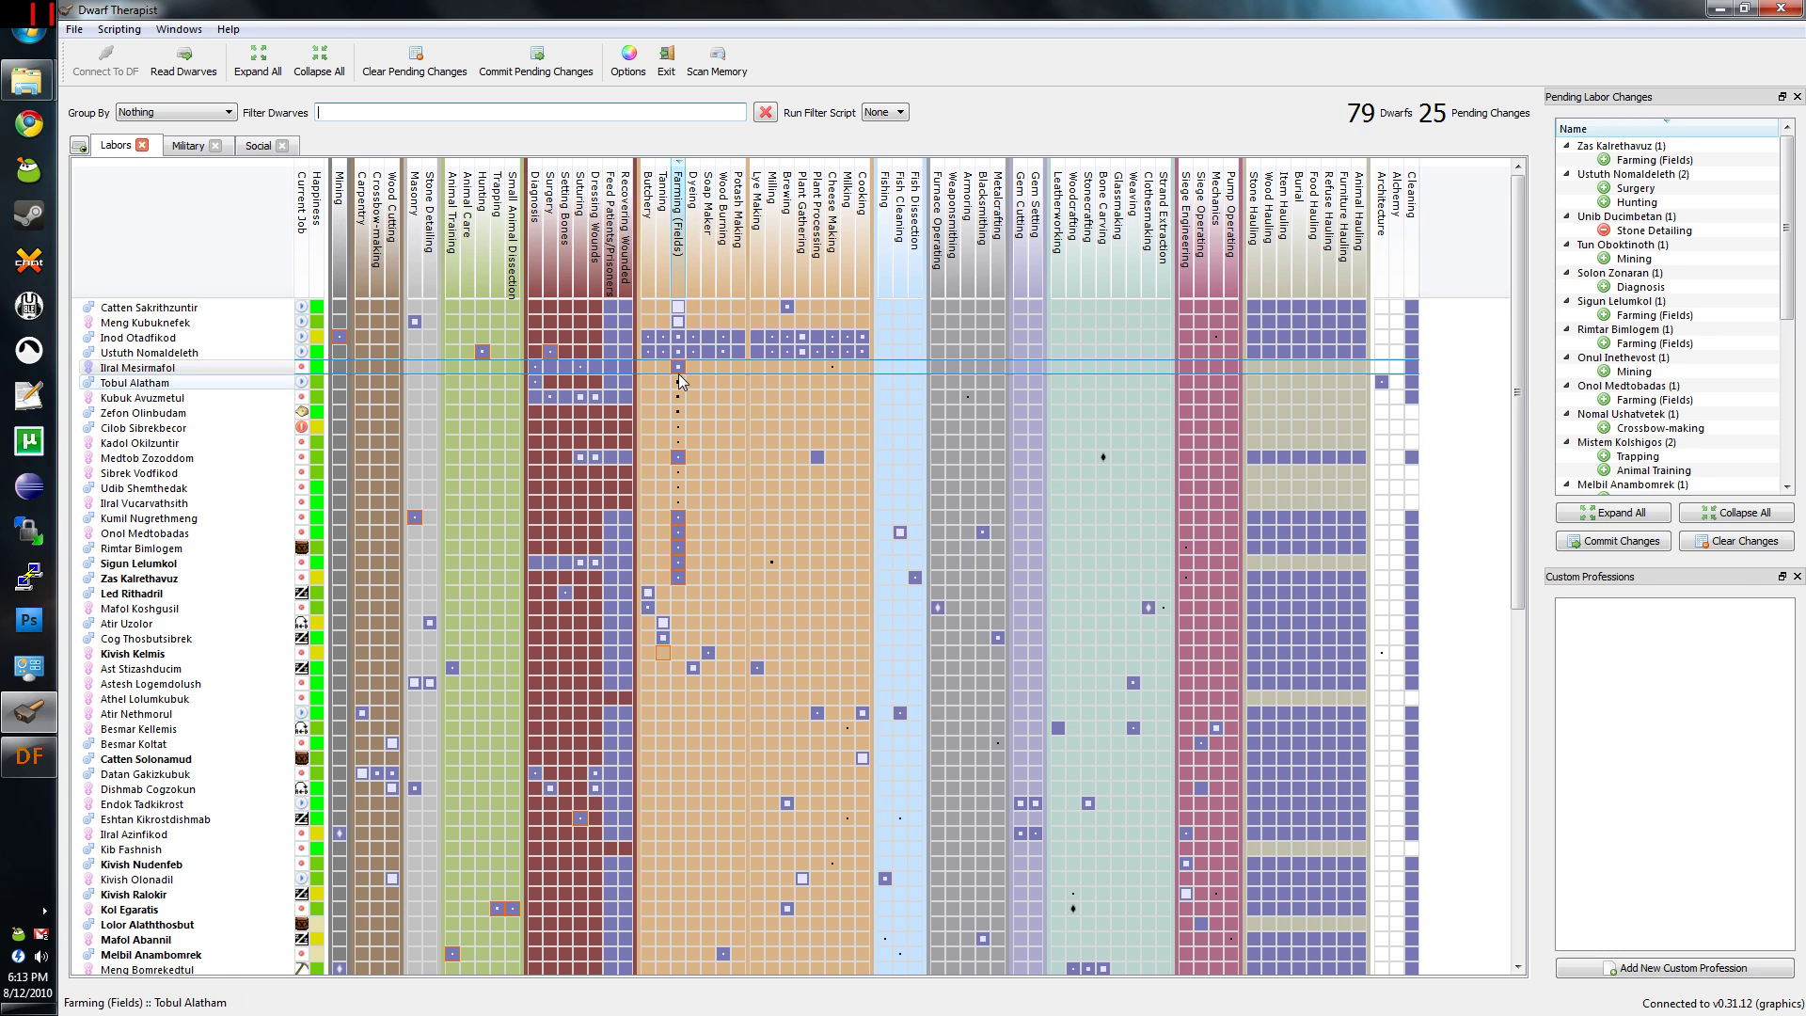
{"action": "left_click", "coordinate": [679, 367]}
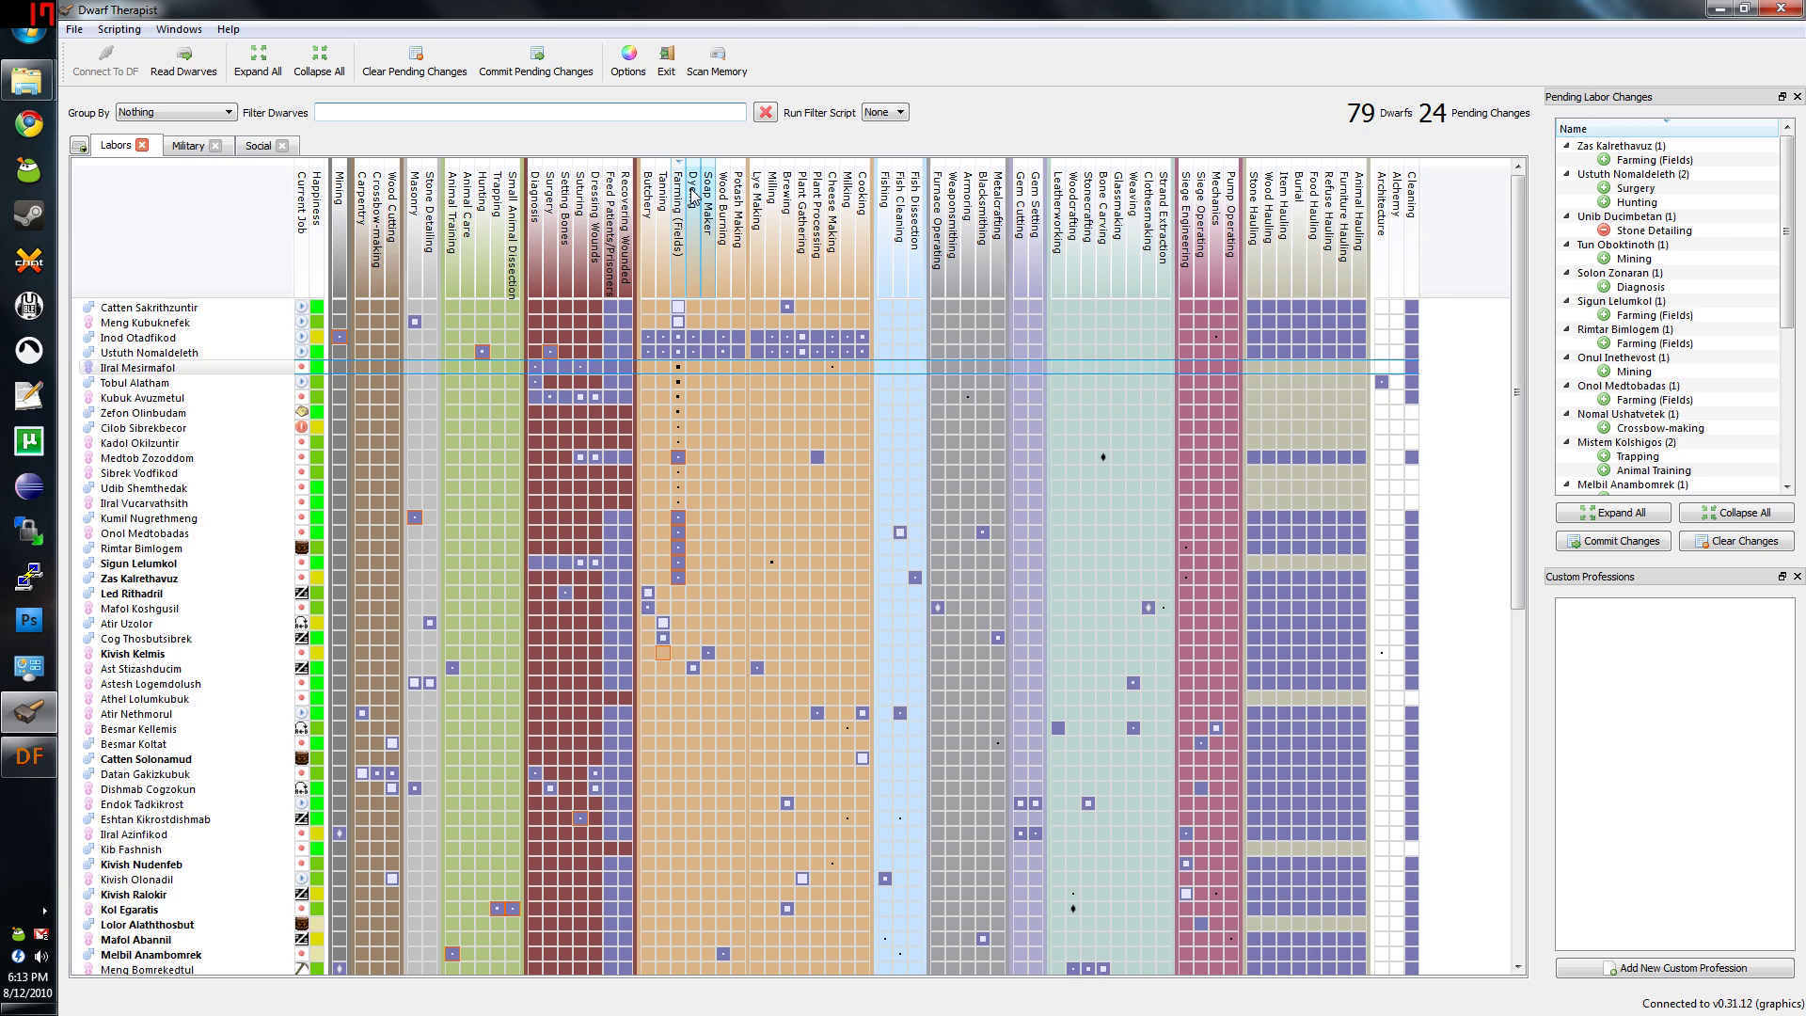
Using skill sorting, enable Dyeing for Udil Ugoshmorul and disable Soap Maker for Inod Otadfikod and Ustuth Nomaldeleth.
{"action": "left_click", "coordinate": [694, 194]}
{"action": "left_click", "coordinate": [693, 367]}
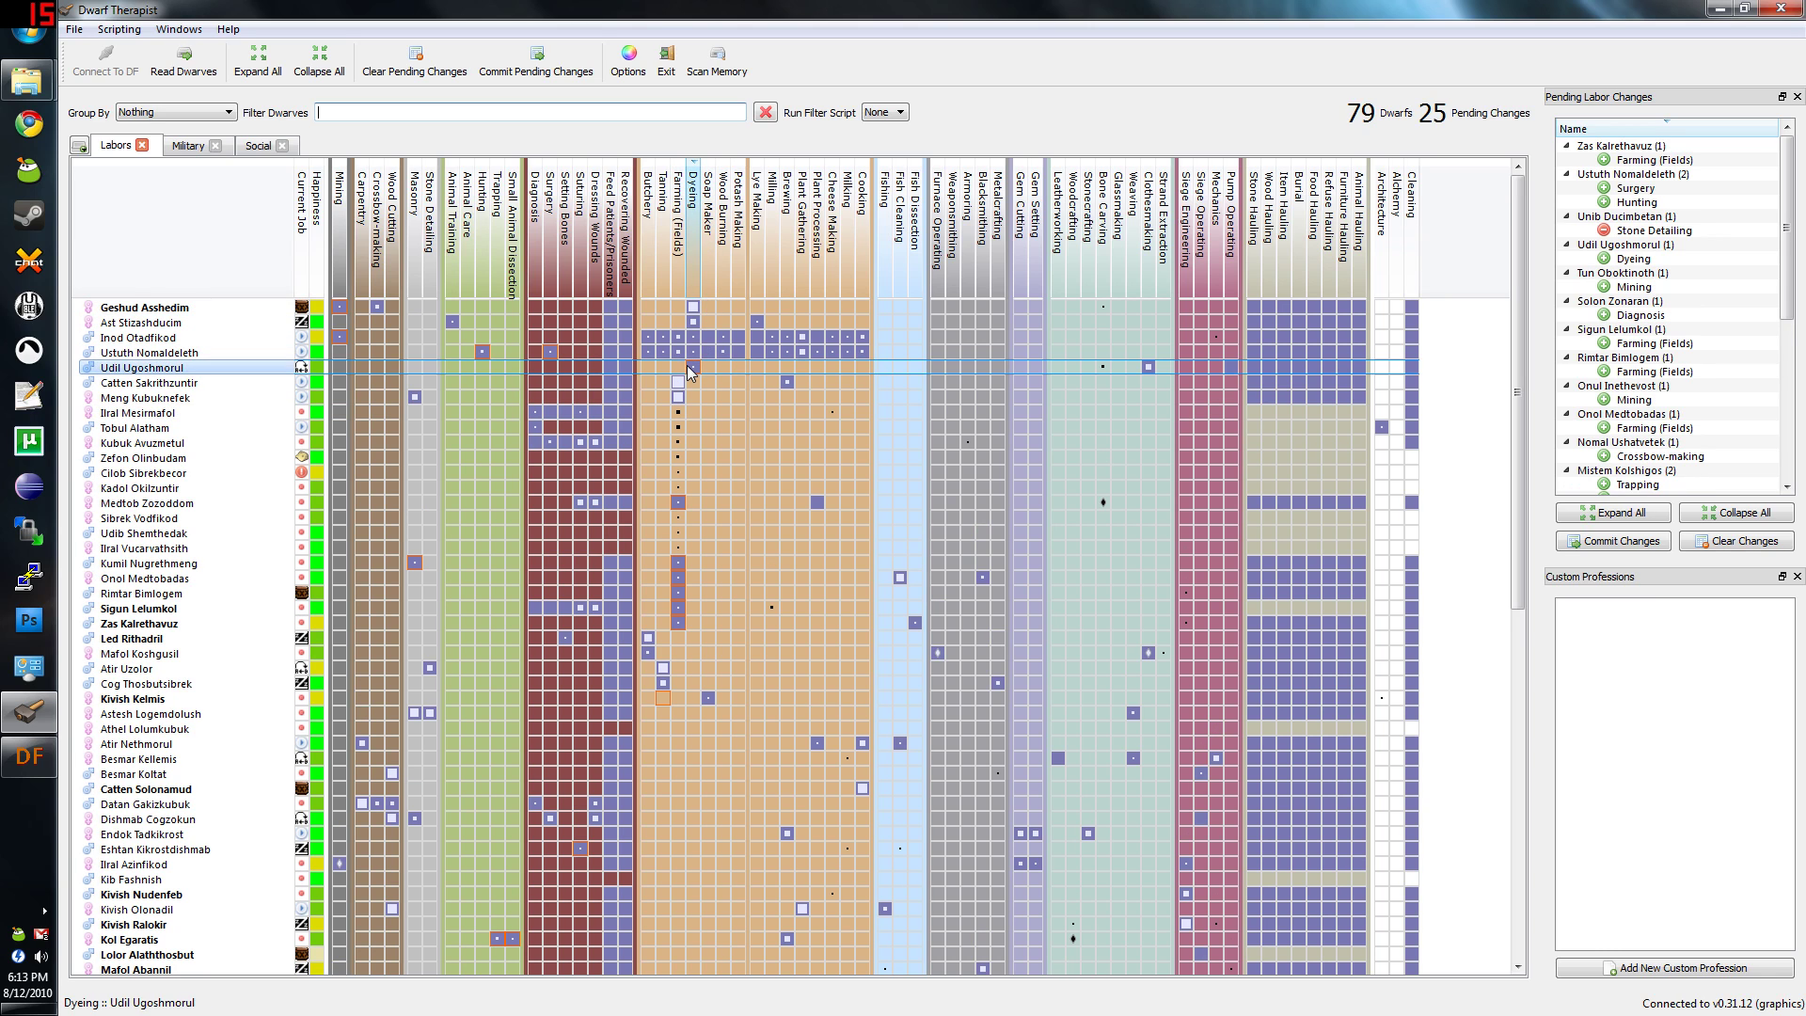
{"action": "left_click", "coordinate": [708, 212]}
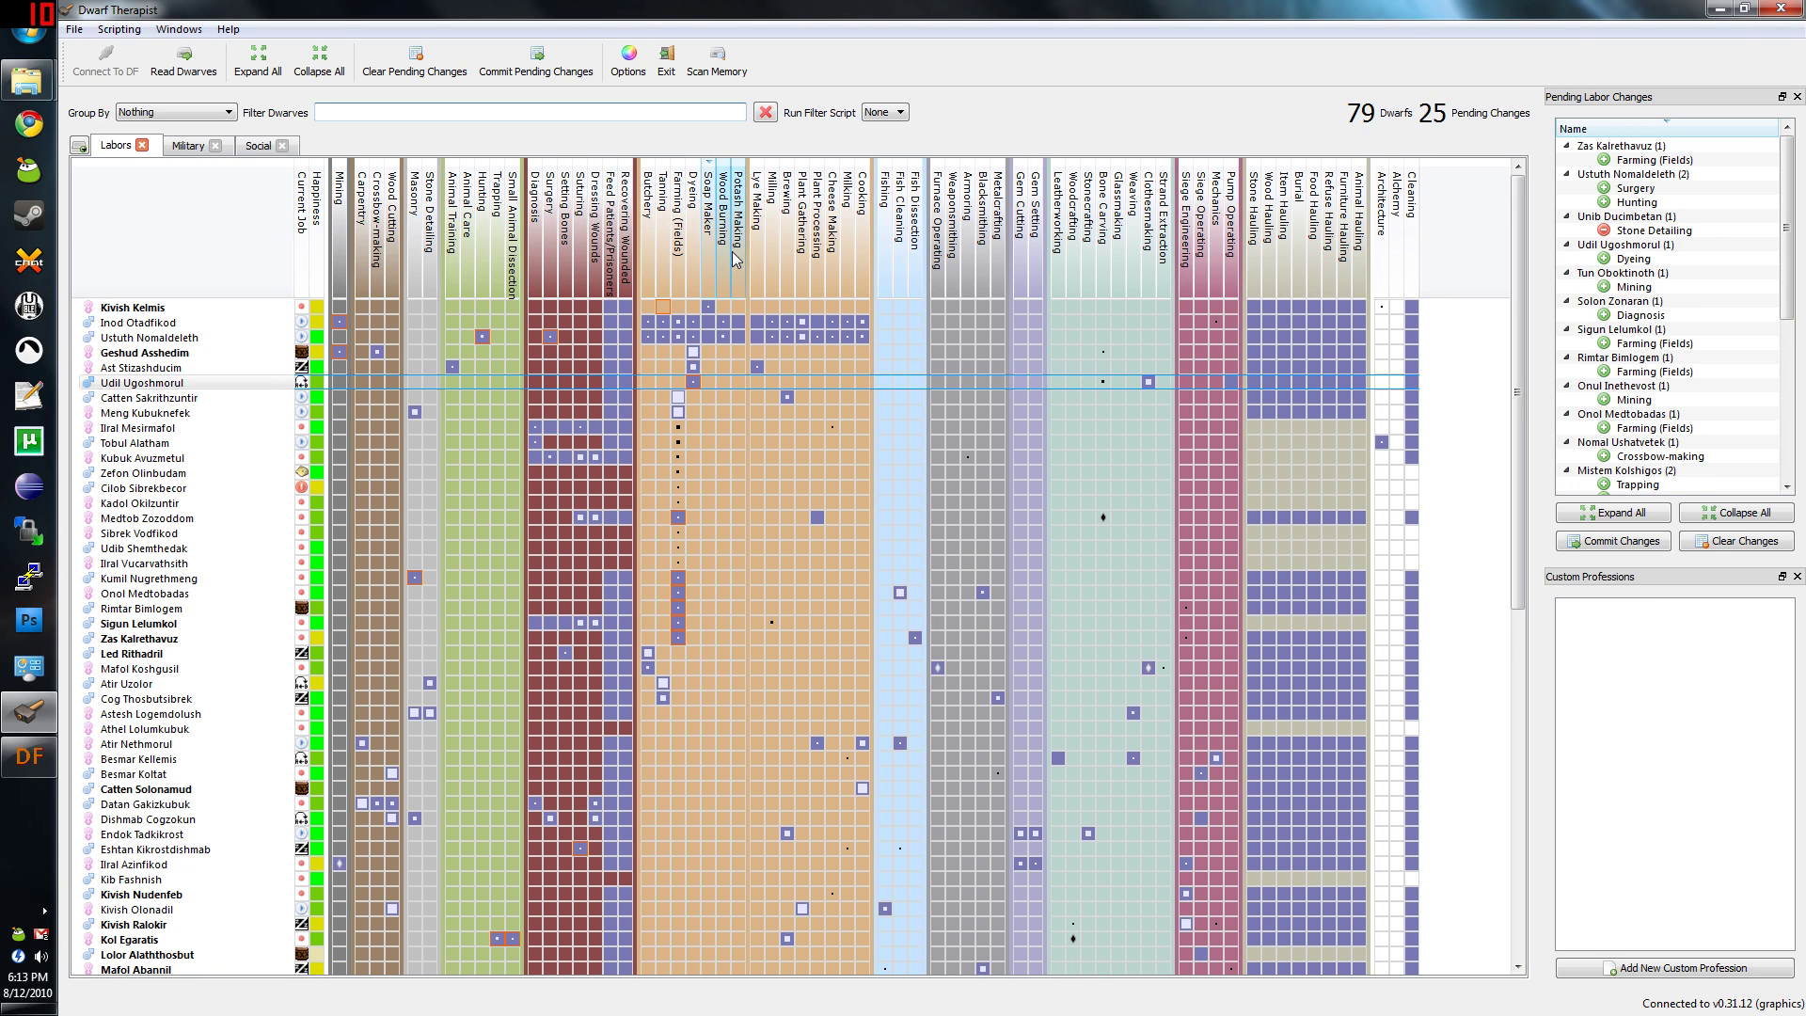
{"action": "left_click", "coordinate": [708, 322]}
{"action": "left_click", "coordinate": [708, 338]}
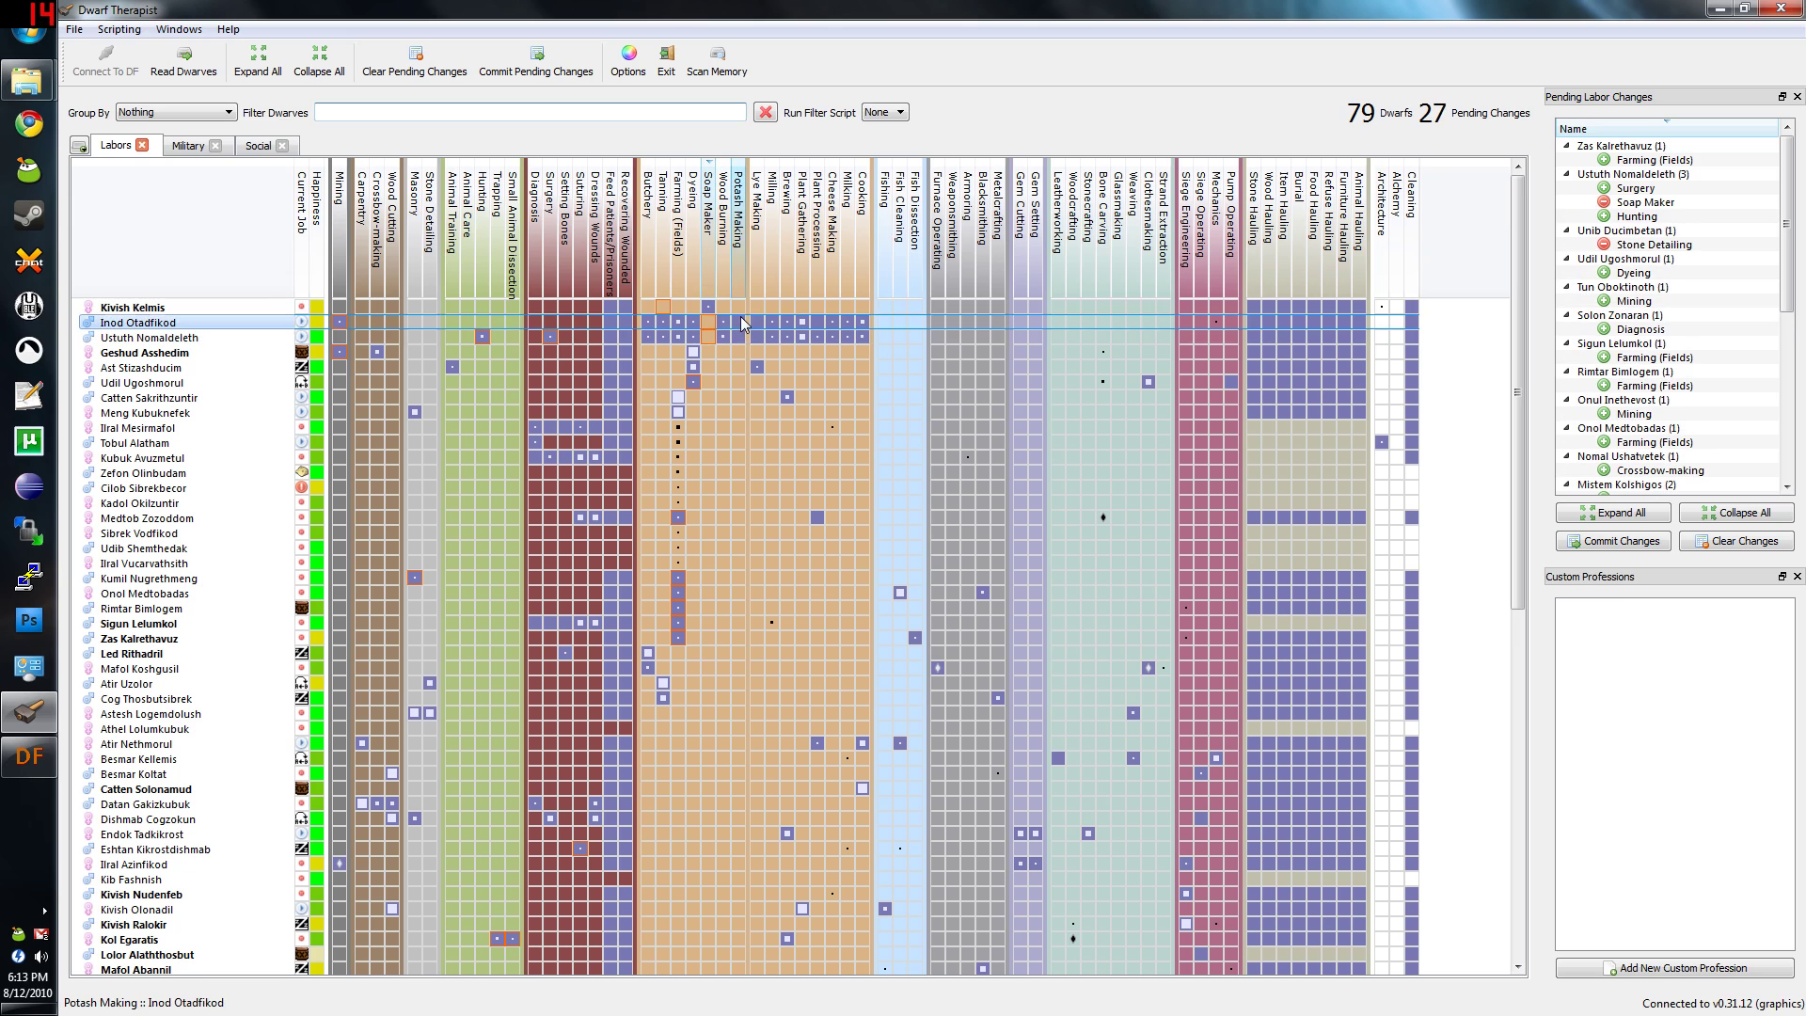
Disable Potash Making for Inod Otadfikod and Ustuth Nomaldeleth, and enable it for Dastot Anuzgeshud and Zuglar Kuletatham.
{"action": "left_click", "coordinate": [738, 323]}
{"action": "left_click", "coordinate": [738, 337]}
{"action": "left_click", "coordinate": [725, 251]}
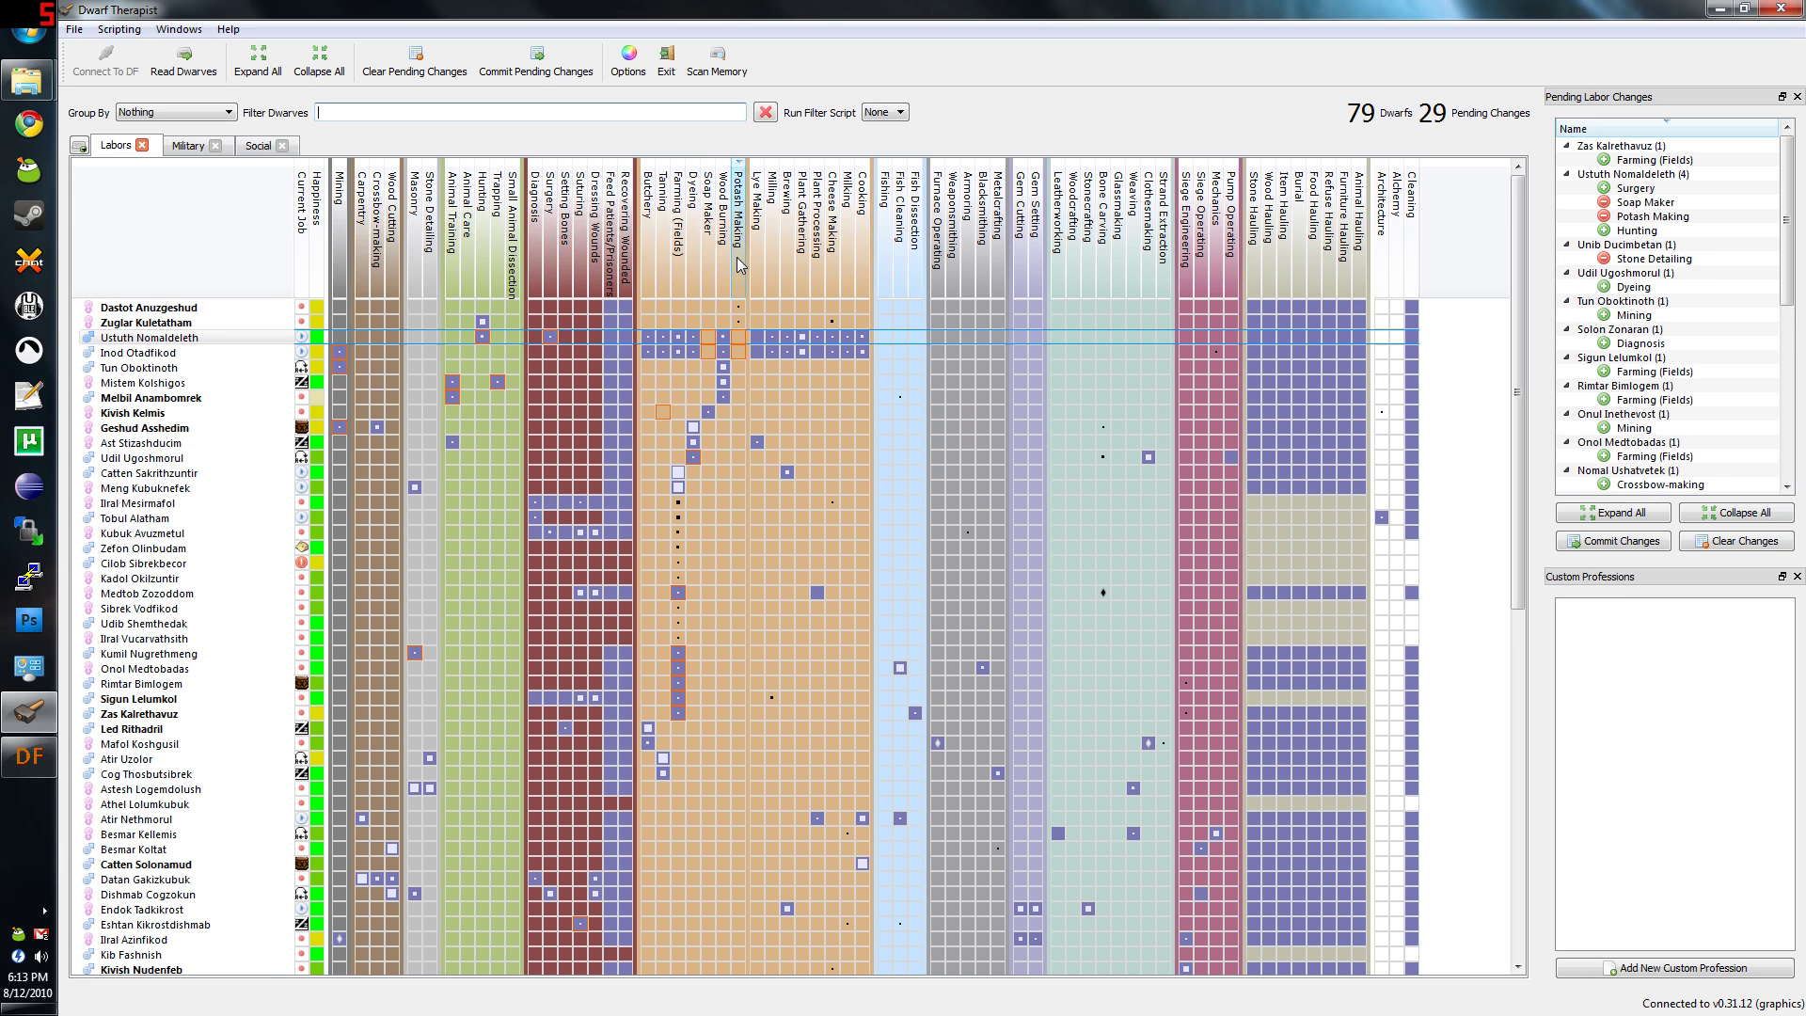
{"action": "left_click", "coordinate": [737, 307]}
{"action": "left_click", "coordinate": [737, 322]}
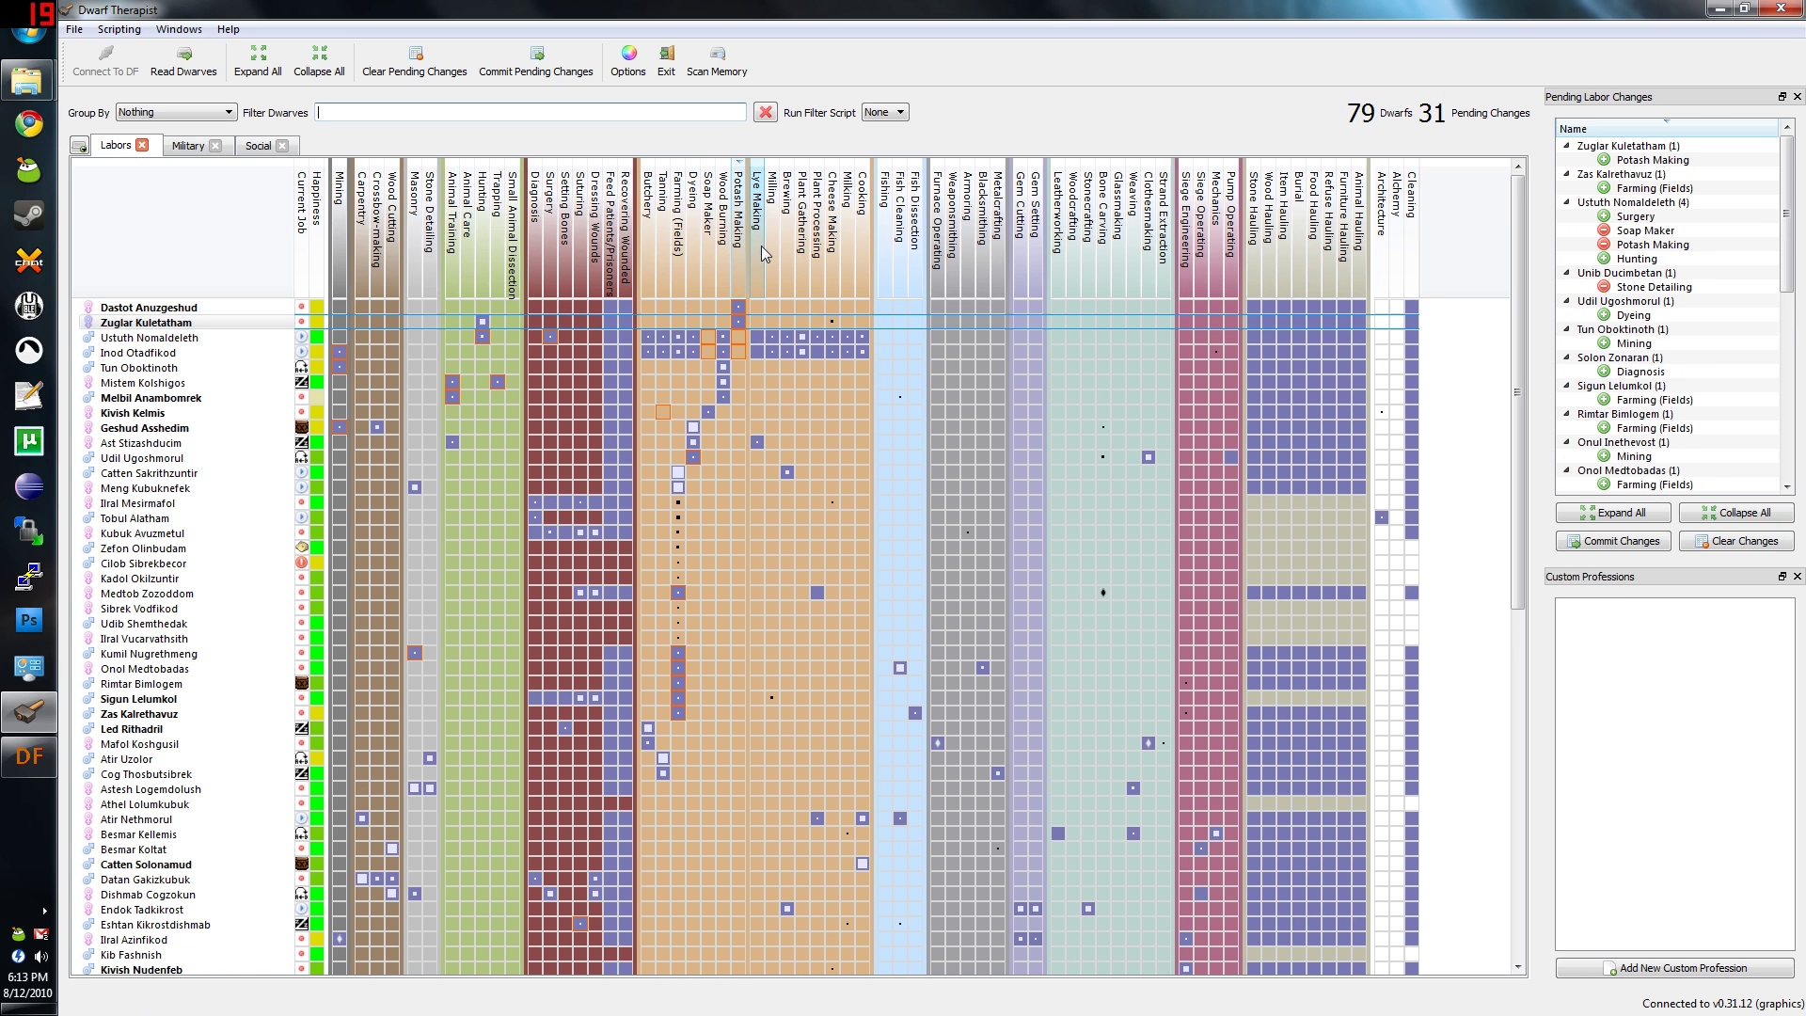
Using skill sorting, disable Lye Making for Ustuth Nomaldeleth and Inod Otadfikod, and enable Milling for Sigun Lelumkol.
{"action": "left_click", "coordinate": [760, 246]}
{"action": "left_click", "coordinate": [764, 305]}
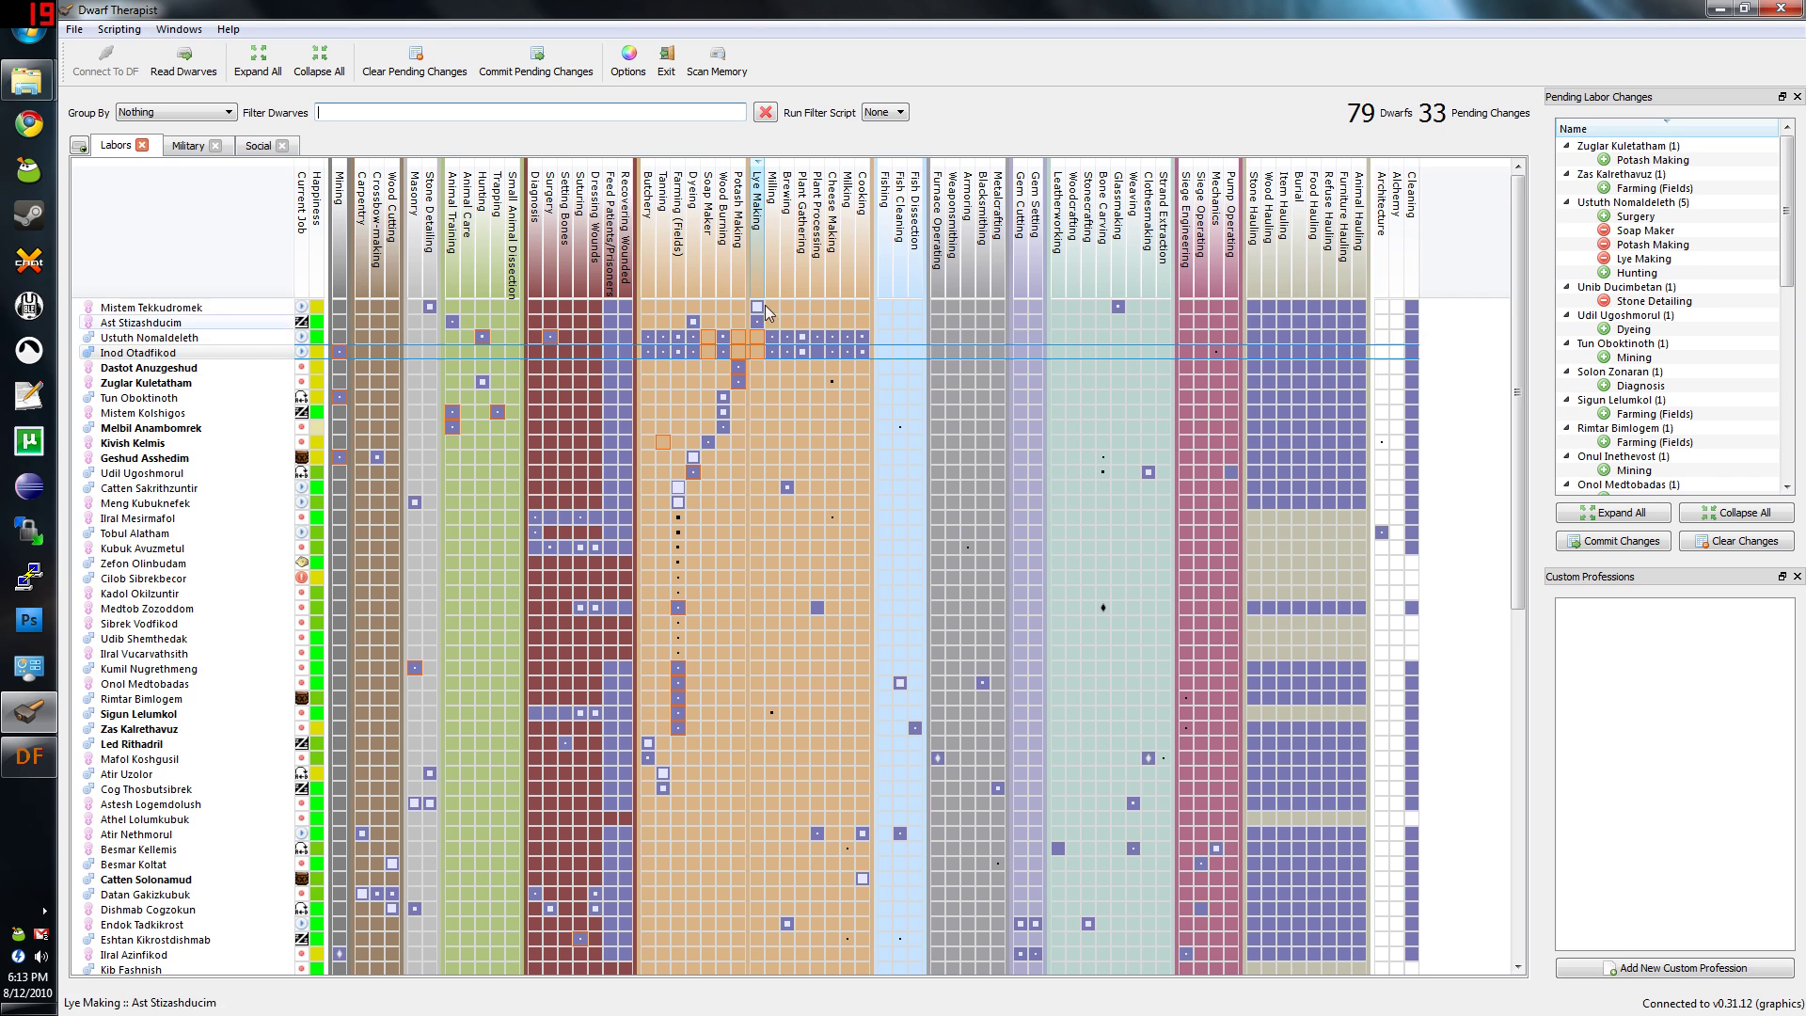
{"action": "left_click", "coordinate": [770, 261]}
{"action": "left_click", "coordinate": [772, 307]}
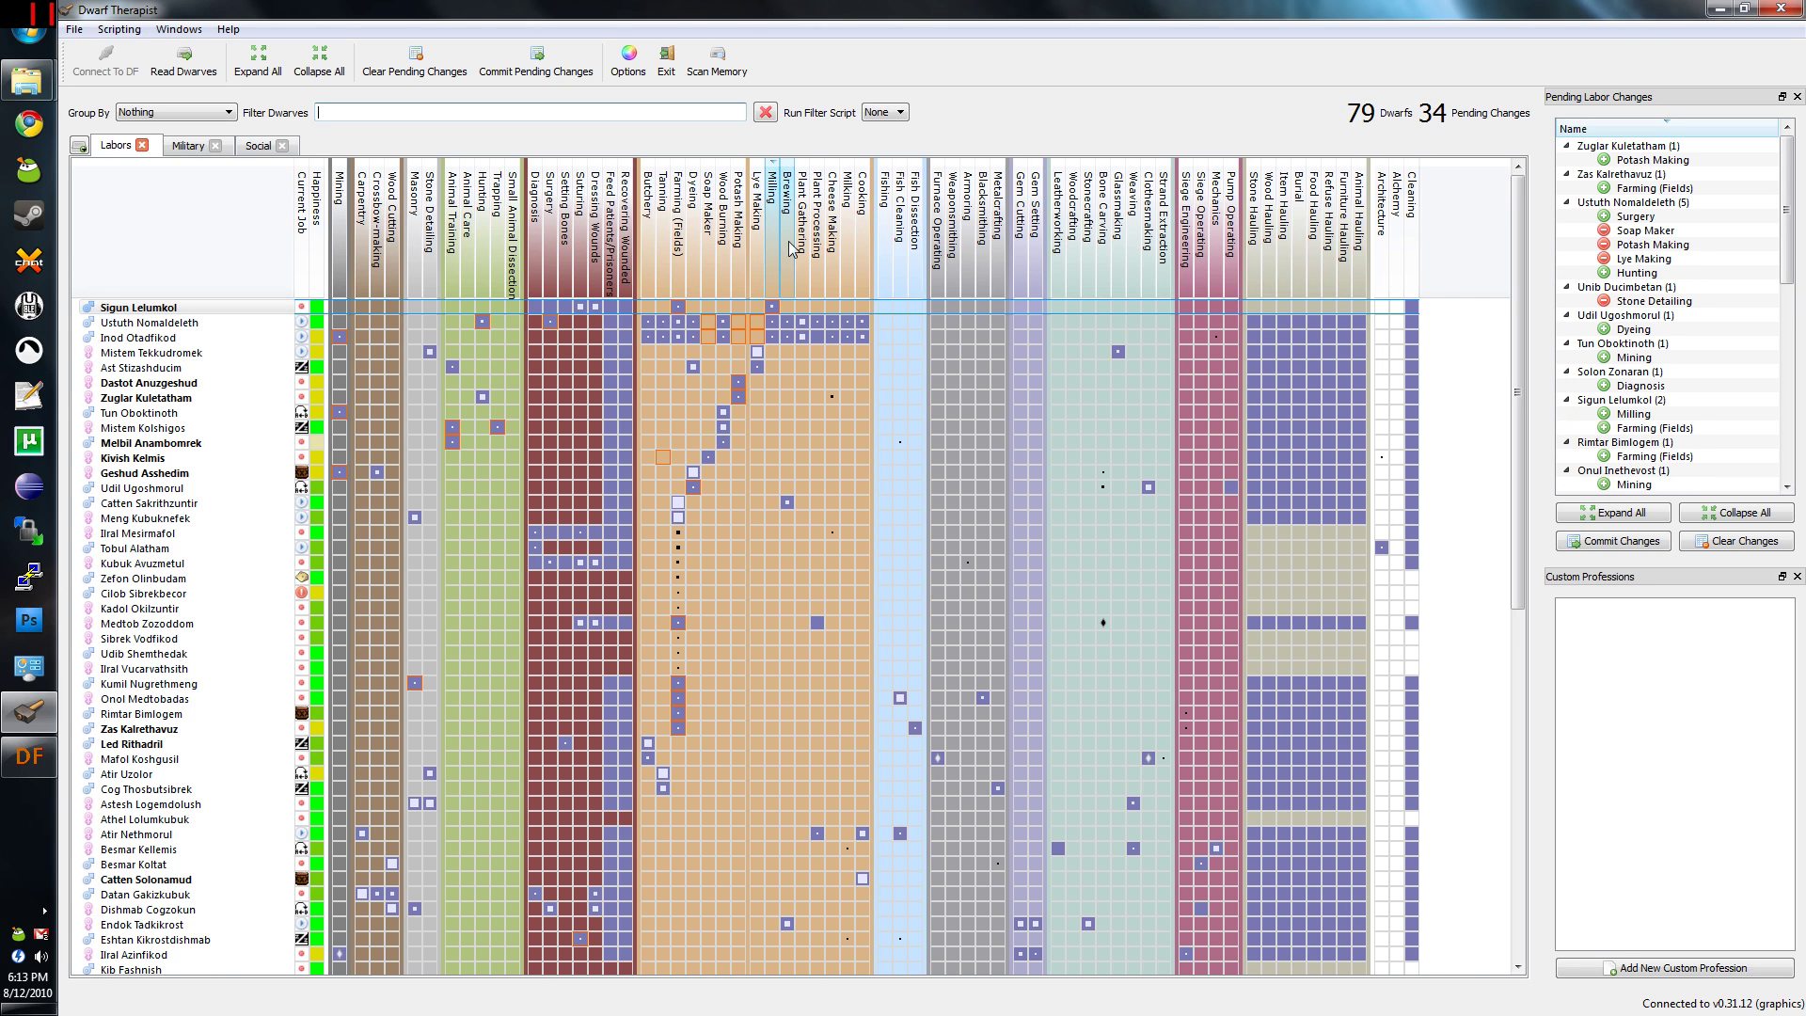
Enable Plant Gathering for Rakust Zonfikod Arcethteshkad Lokum and disable Plant Processing for Inod Otadfikod and Medtob Zozoddom, using skill sorting.
{"action": "left_click", "coordinate": [789, 247]}
{"action": "left_click", "coordinate": [804, 279]}
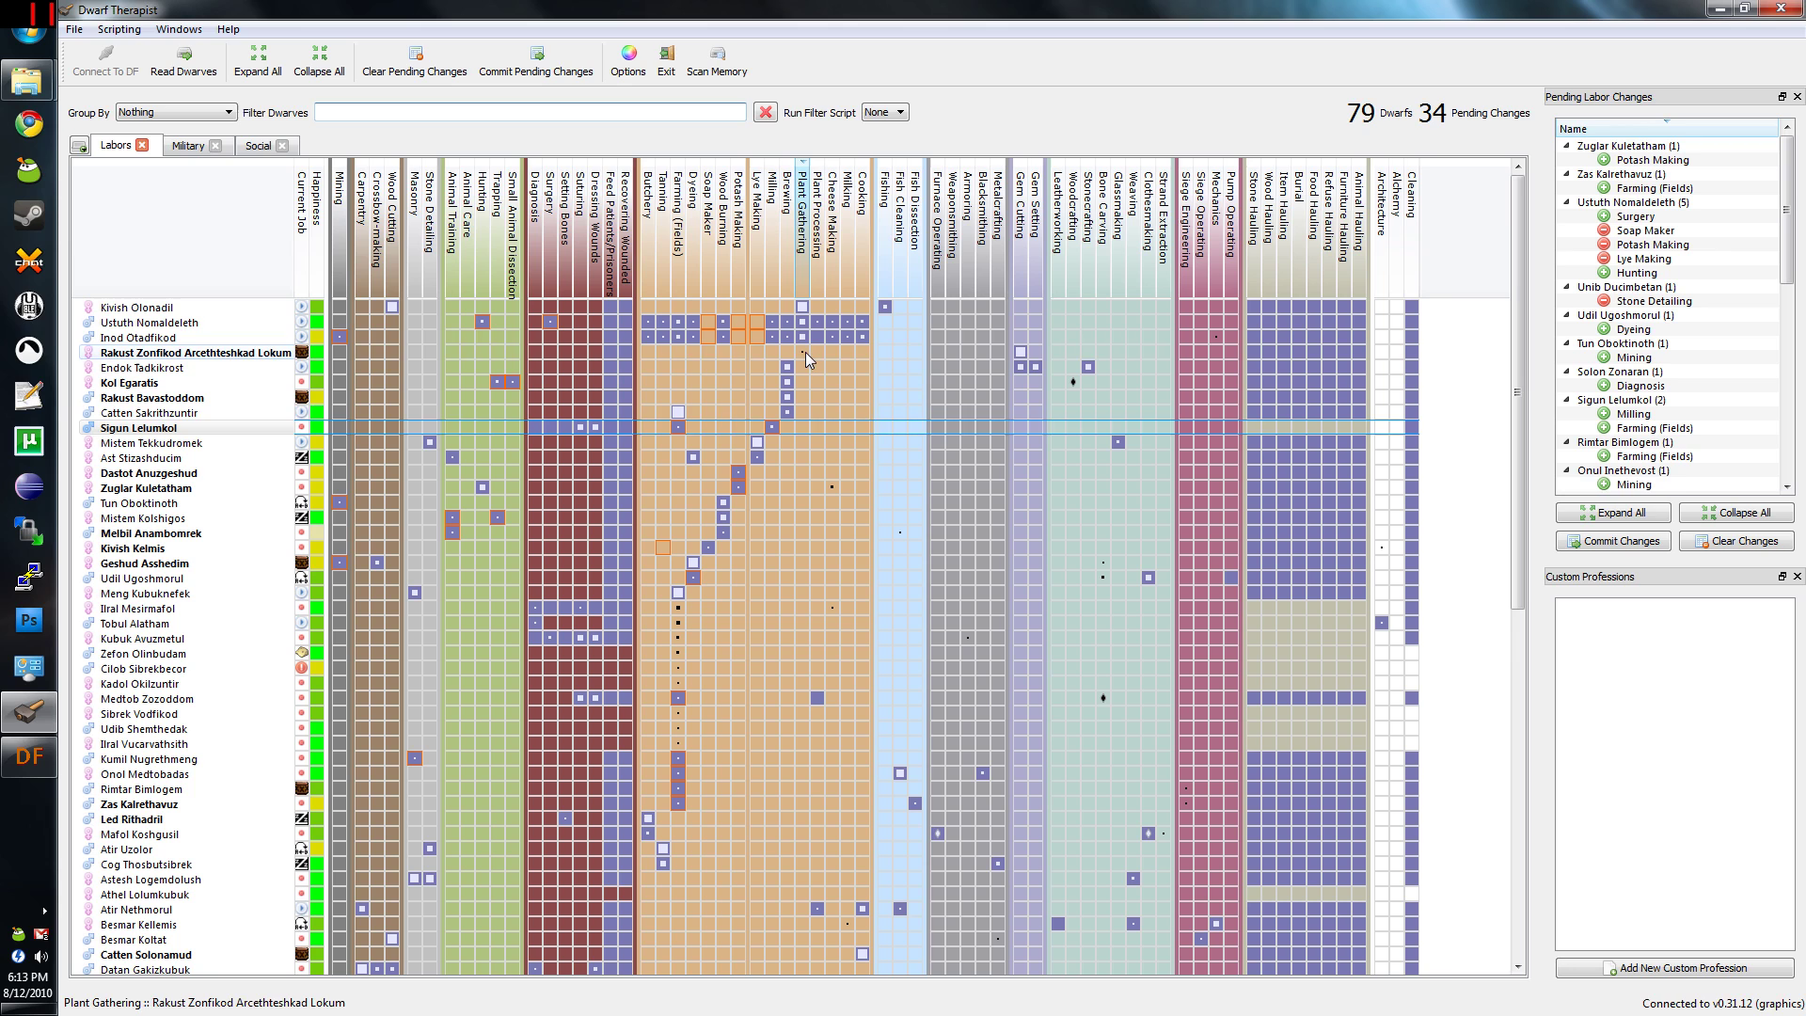
{"action": "left_click", "coordinate": [805, 352]}
{"action": "left_click", "coordinate": [822, 267]}
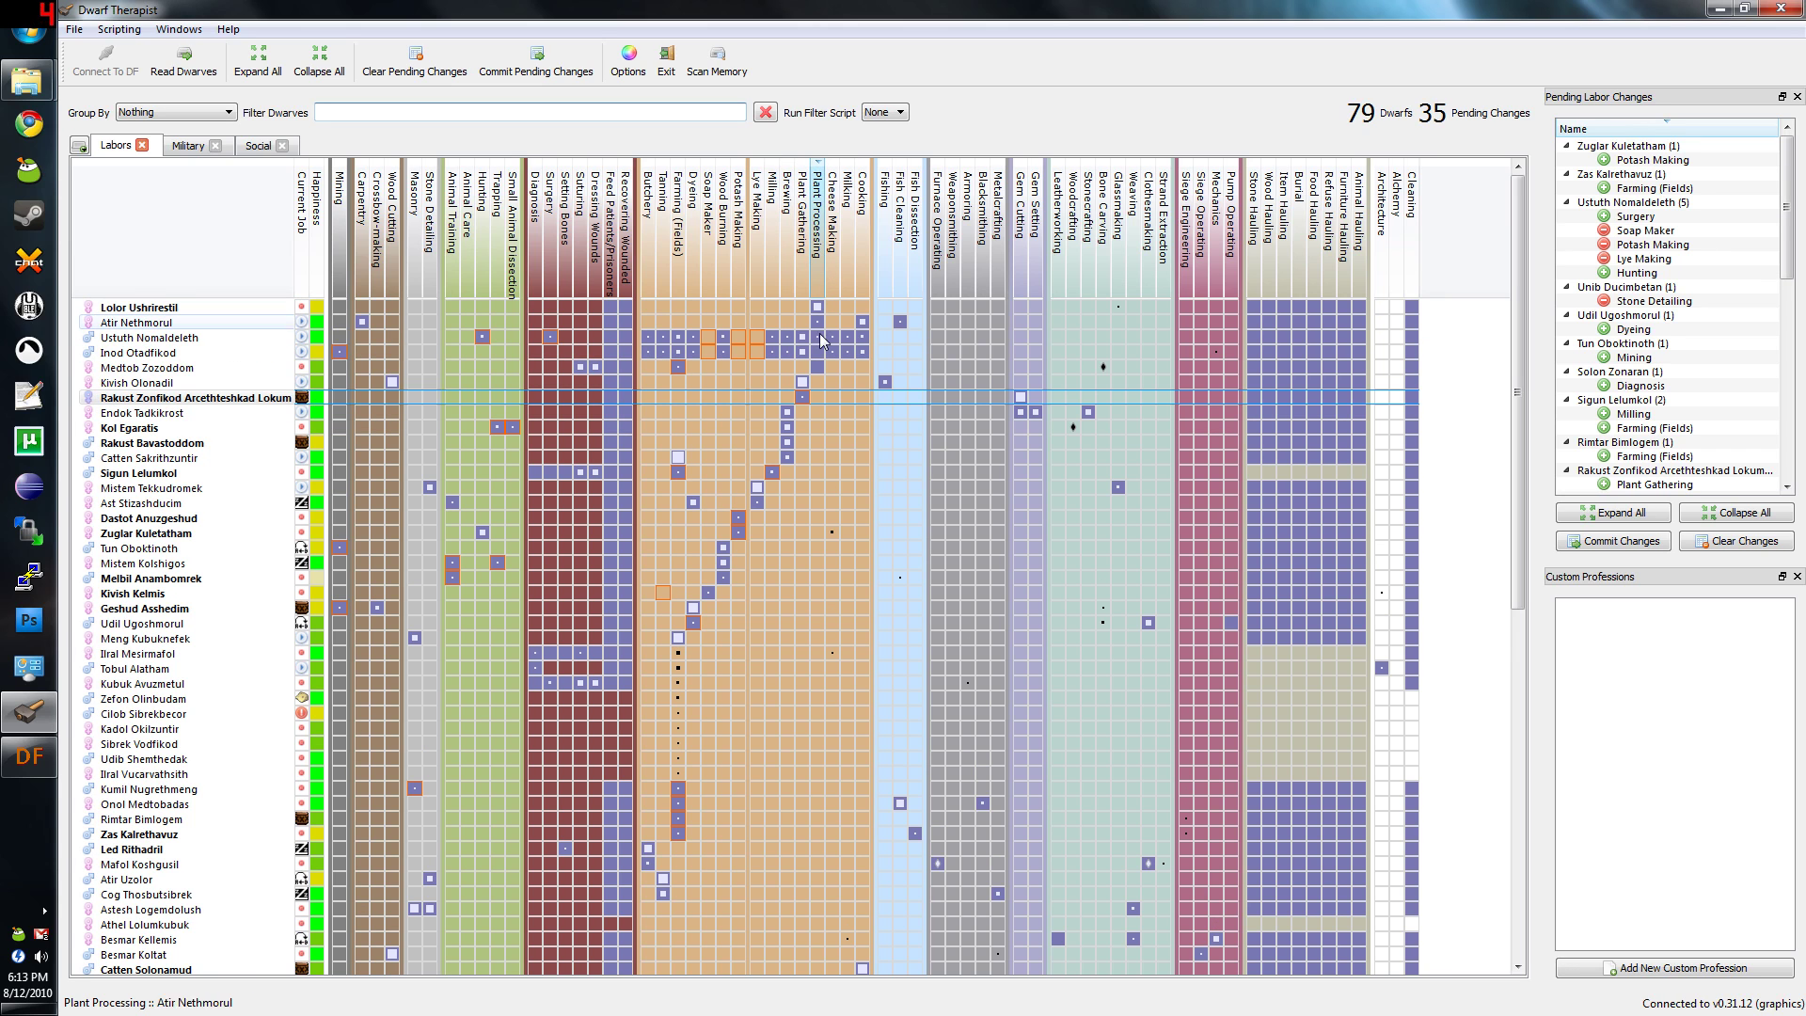
{"action": "left_click", "coordinate": [818, 352]}
{"action": "left_click", "coordinate": [816, 365]}
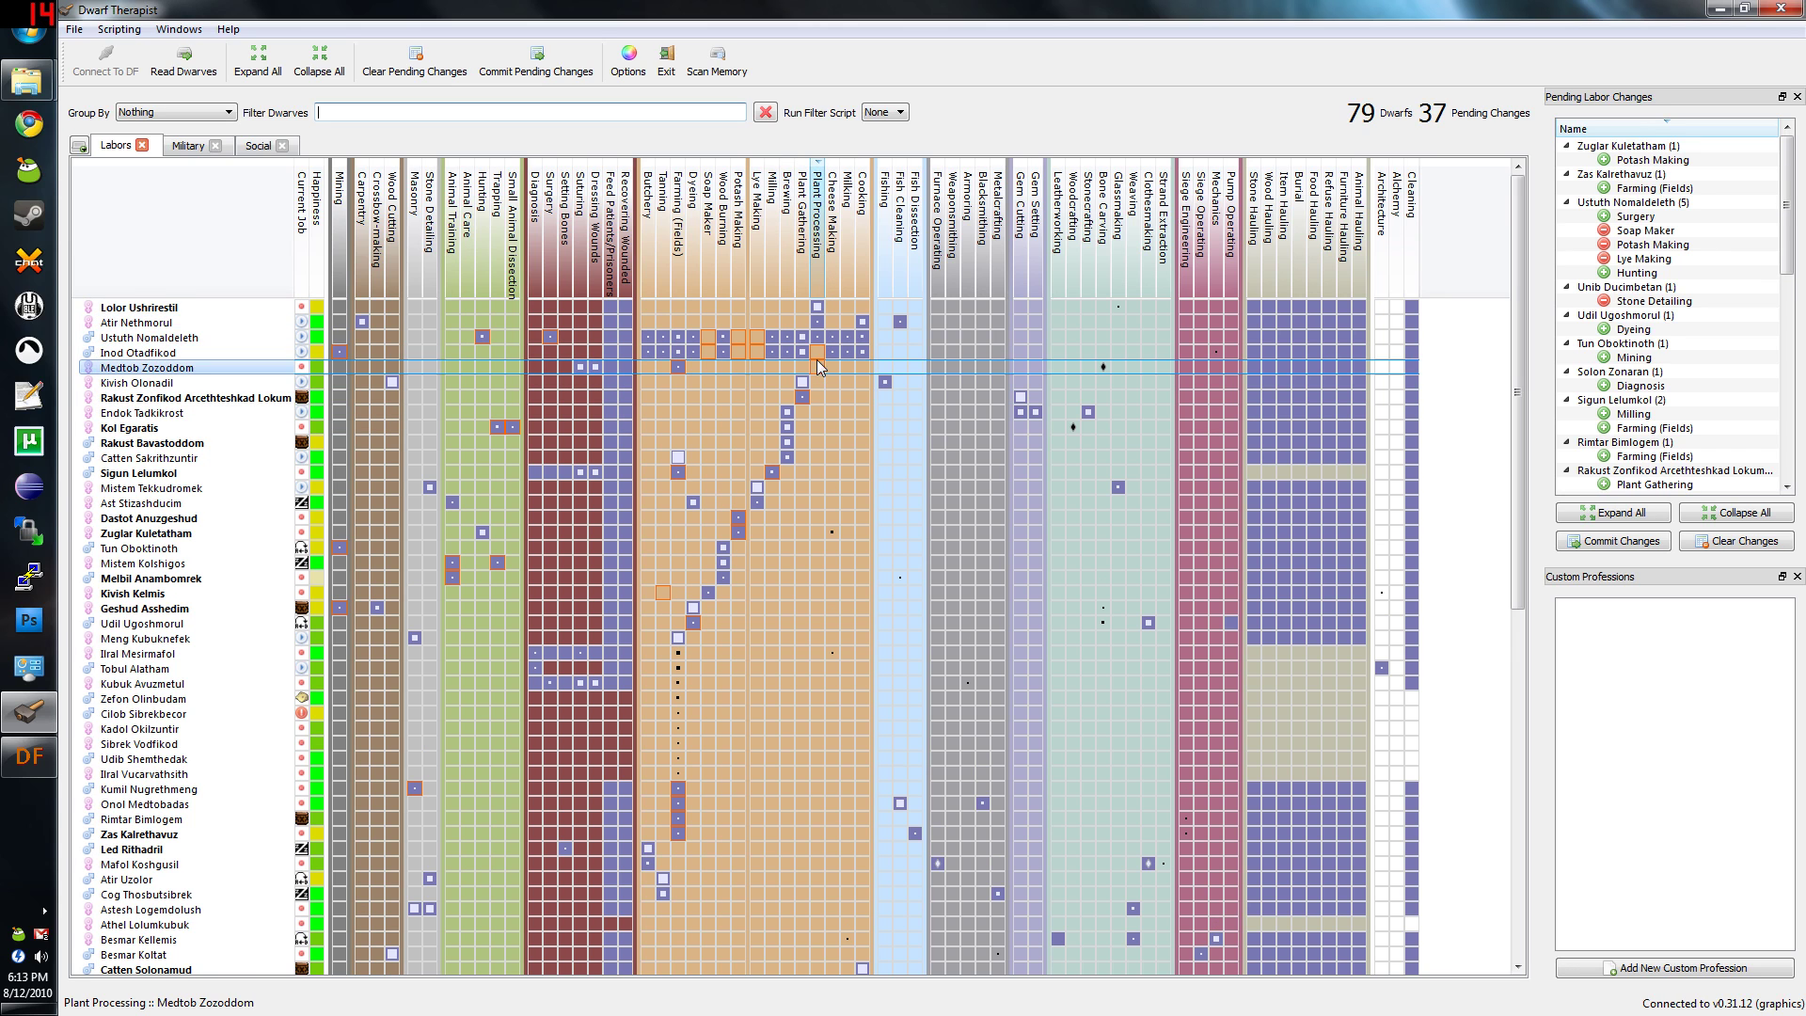
Sort by Cheese Making and enable it for Zuglar Kuletatham, Ilral Mesirmafol, Kivish Nudenfeb and Cilob Ethabstukos.
{"action": "left_click", "coordinate": [836, 247]}
{"action": "left_click", "coordinate": [831, 306]}
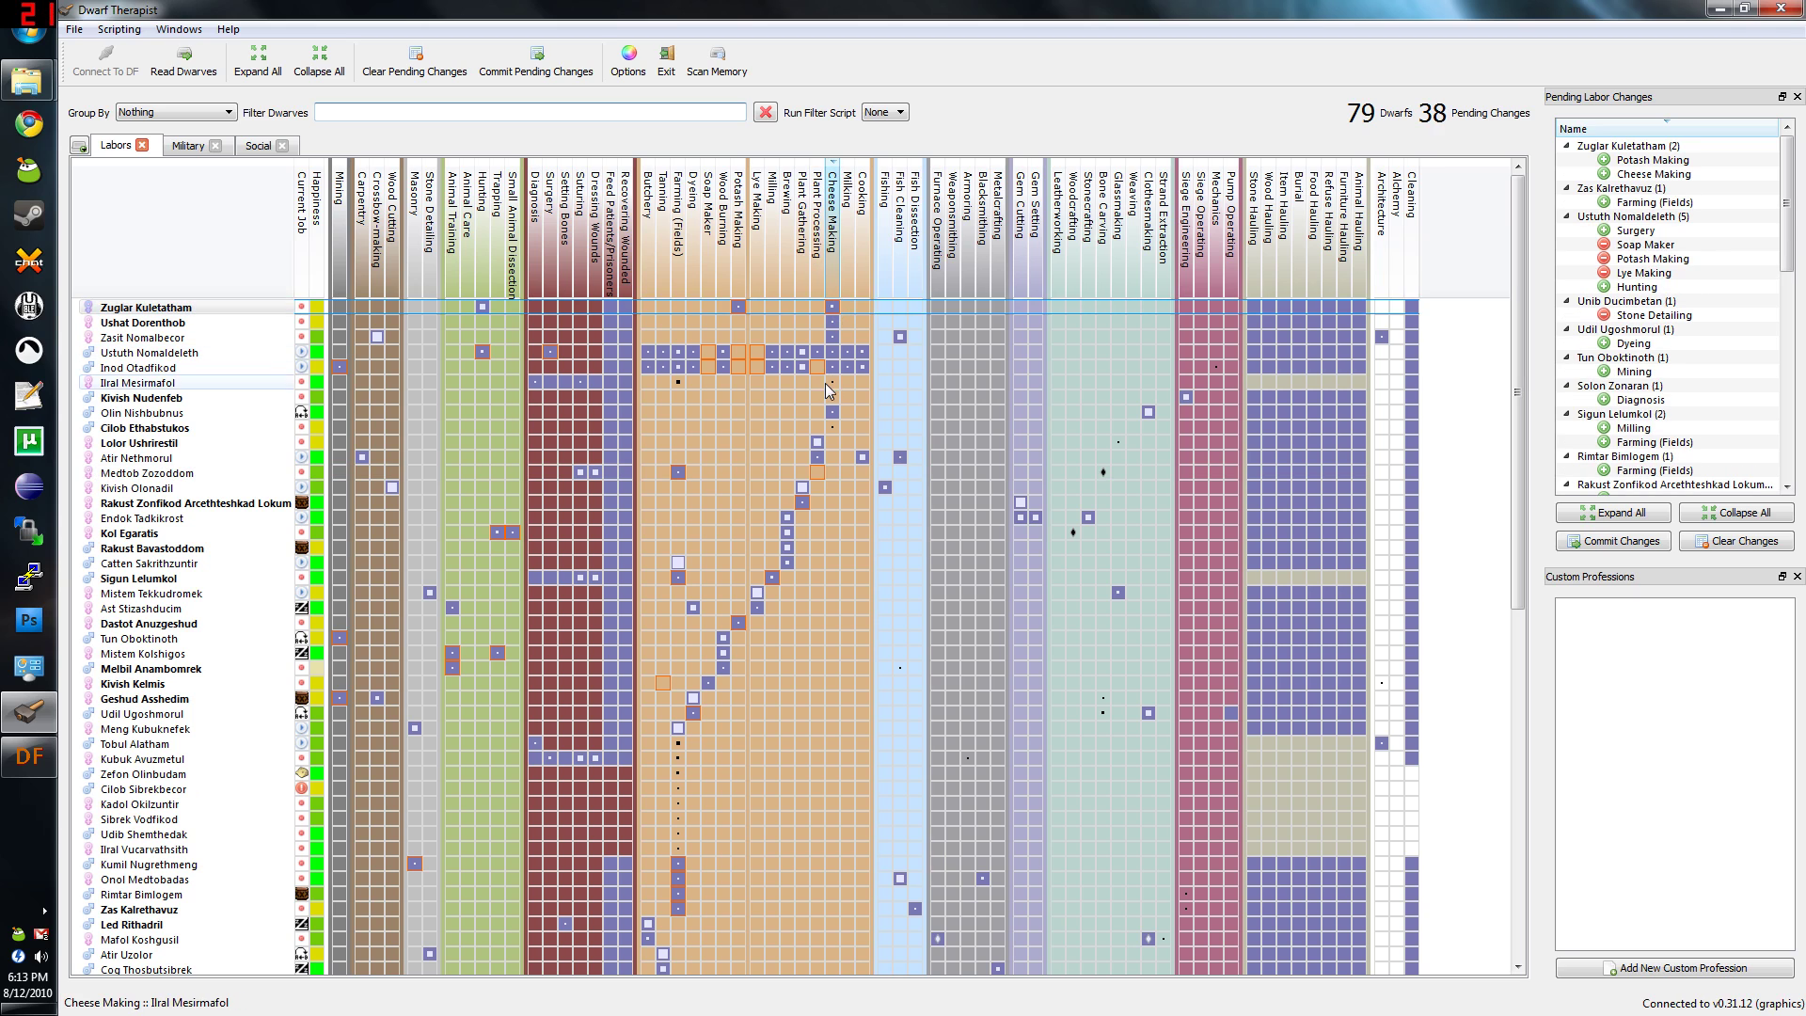
{"action": "left_click", "coordinate": [831, 398]}
{"action": "left_click", "coordinate": [831, 428]}
Sort by Milking and enable it for Besmar Kellemis, Eshtan Kikrostdishmab and Nomal Ushatvetek.
{"action": "left_click", "coordinate": [846, 252]}
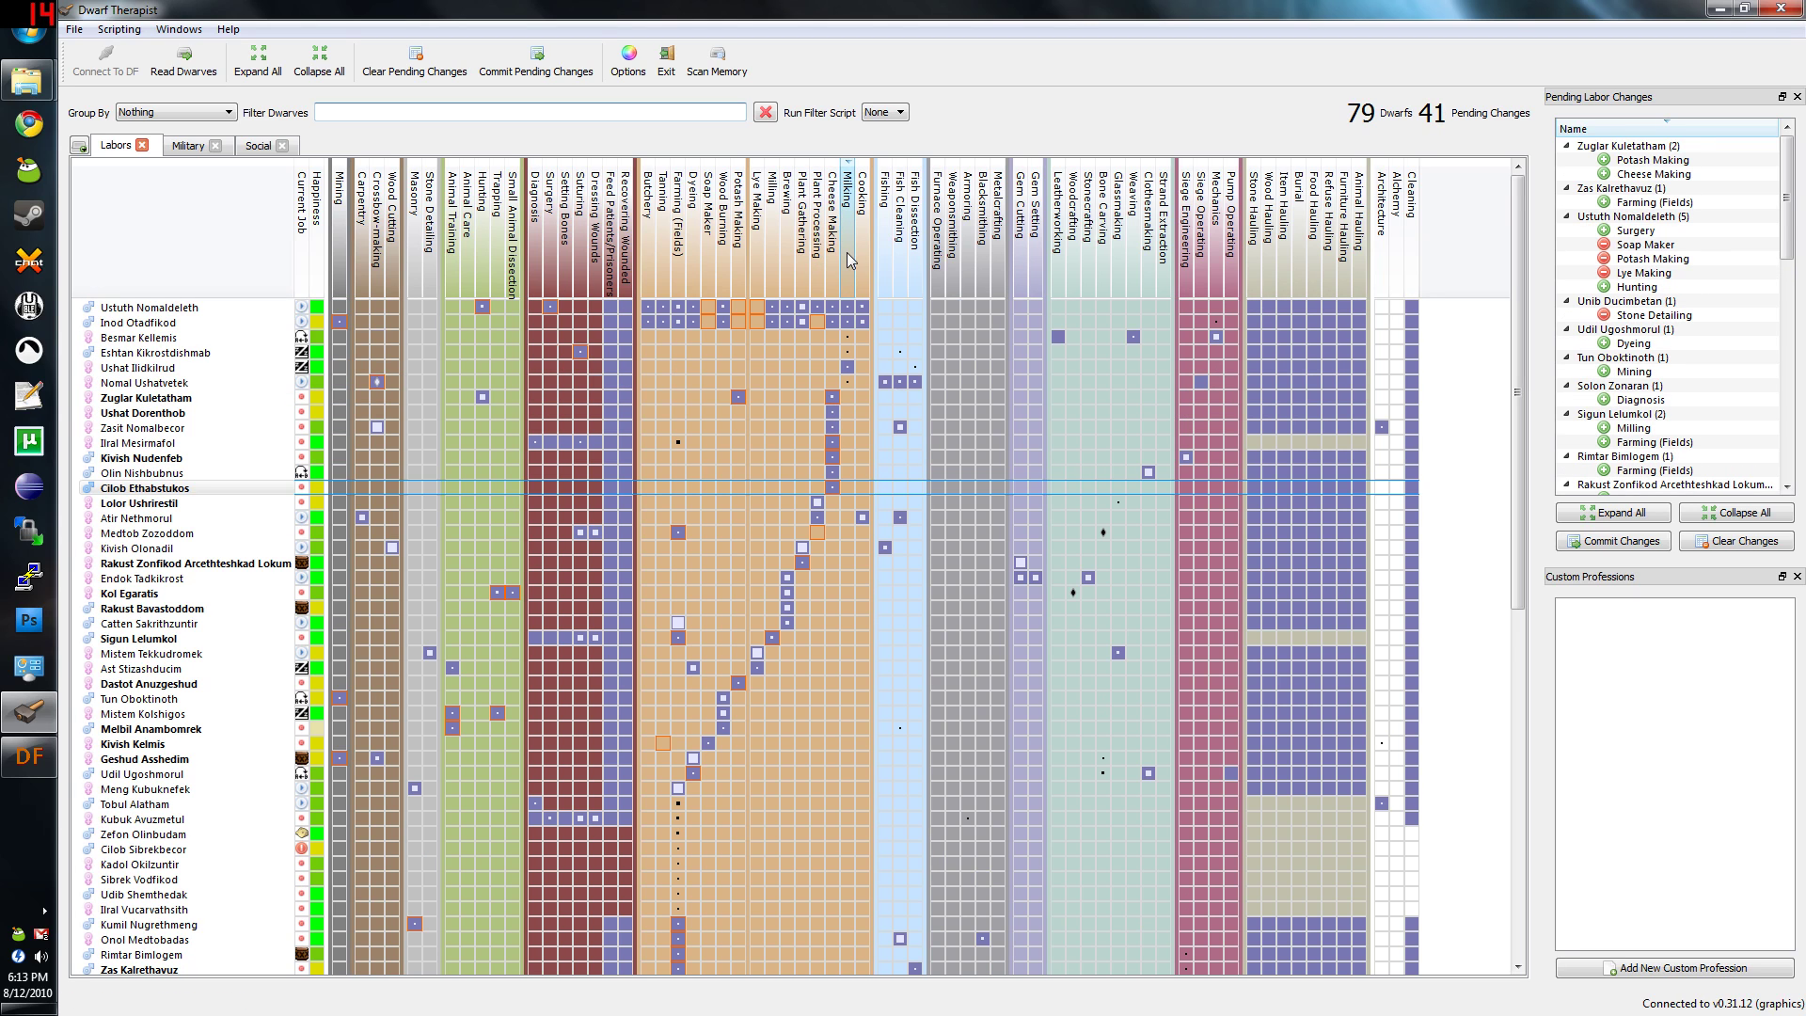
{"action": "left_click", "coordinate": [847, 337]}
{"action": "left_click", "coordinate": [847, 351]}
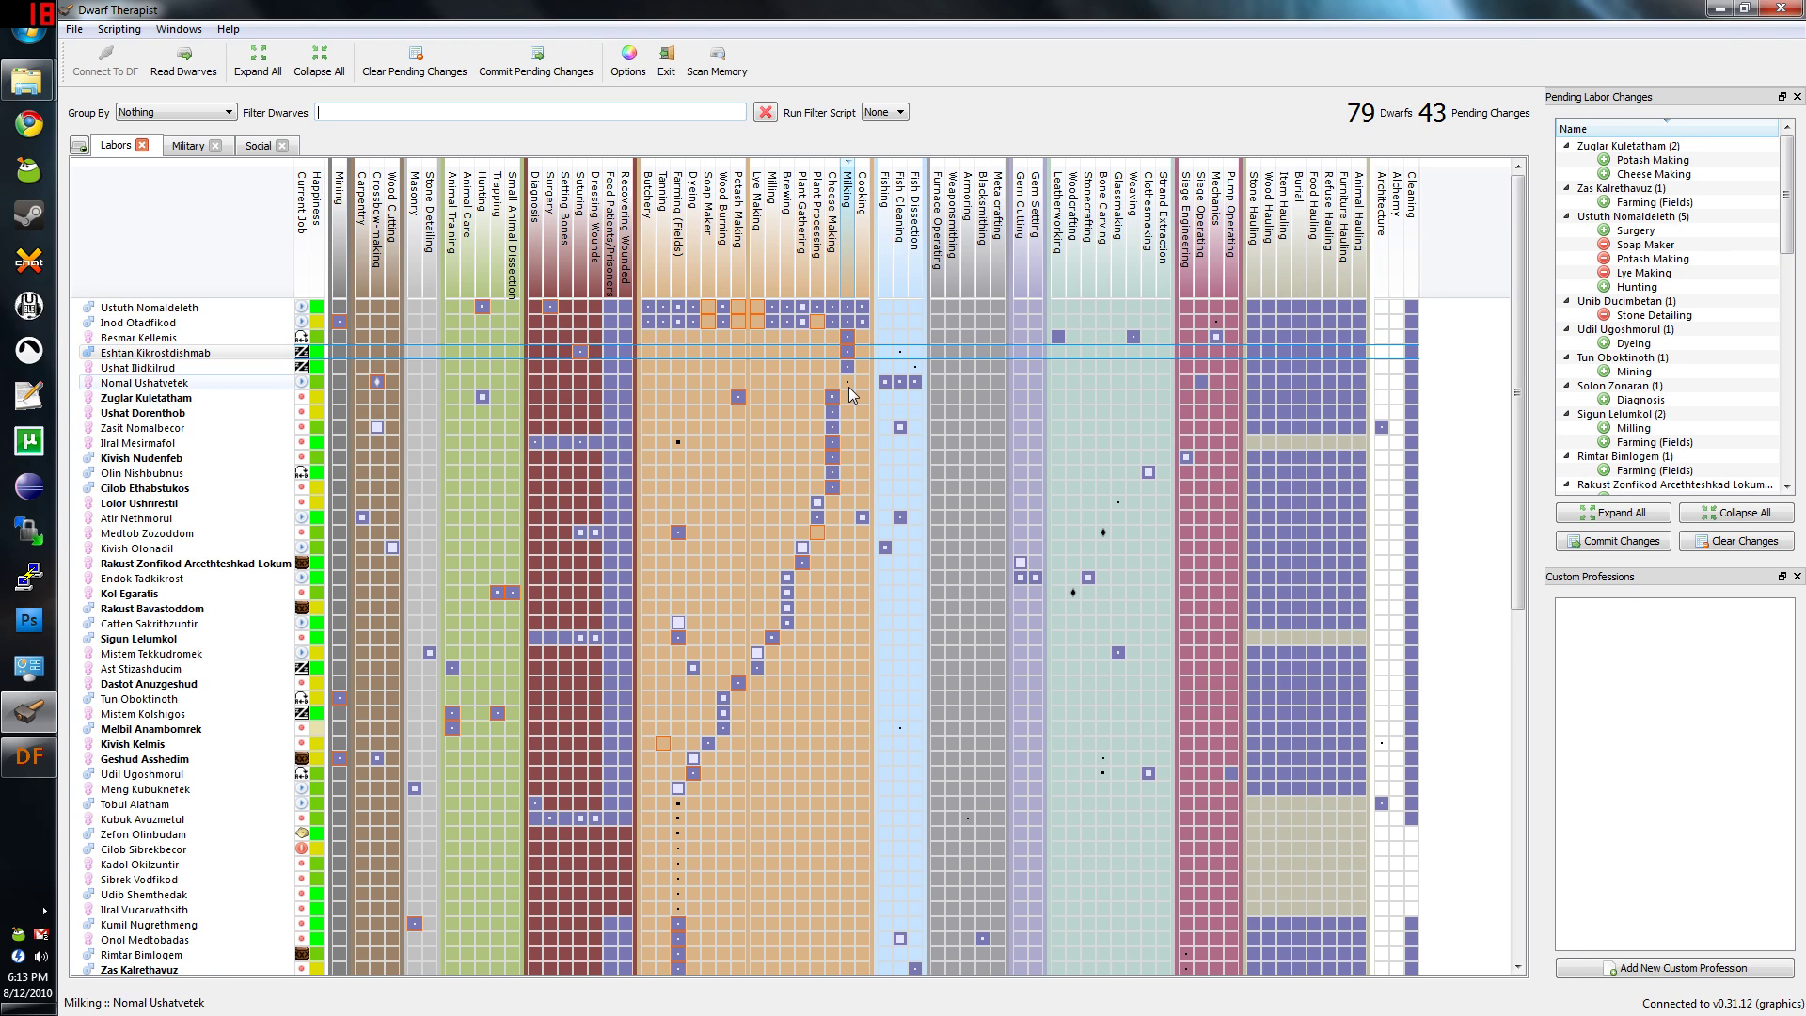
{"action": "left_click", "coordinate": [847, 381]}
Sort the dwarves by Cooking and by Fishing, and enable Fishing for Mafol Abannil and Asob Akgoszon.
{"action": "left_click", "coordinate": [861, 247]}
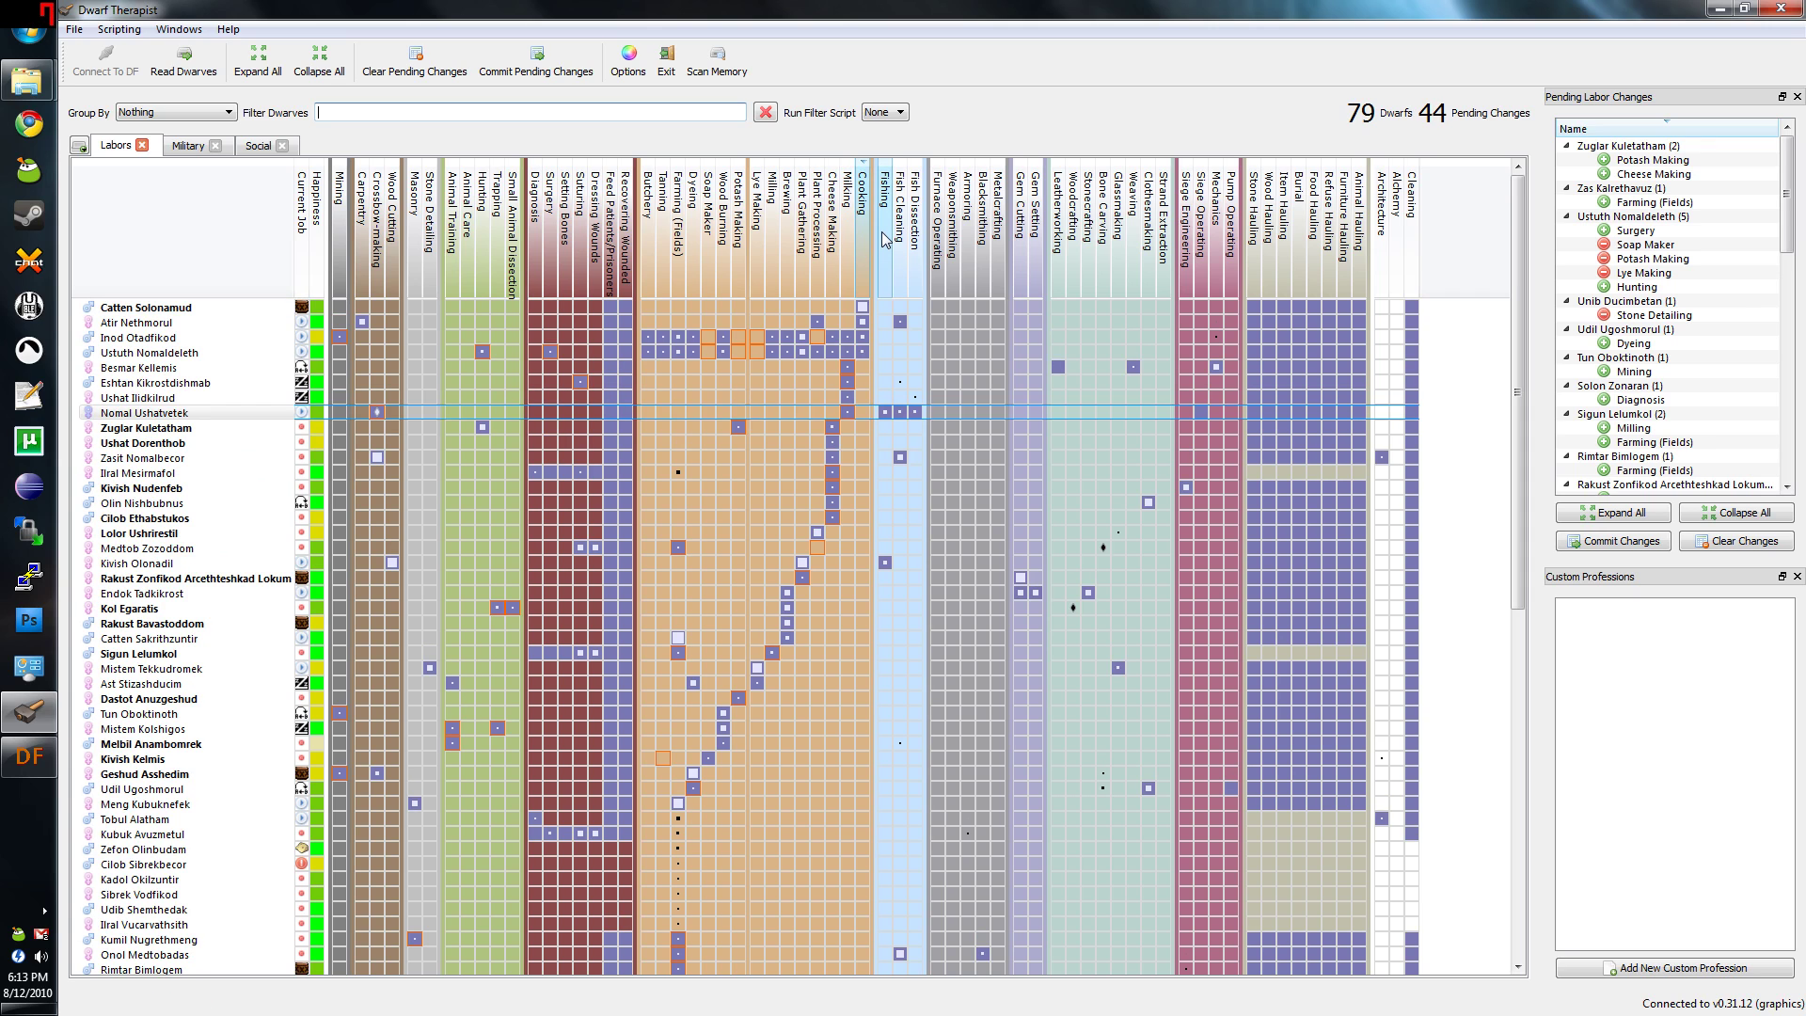
{"action": "left_click", "coordinate": [886, 243]}
{"action": "left_click", "coordinate": [887, 352]}
{"action": "left_click", "coordinate": [887, 367]}
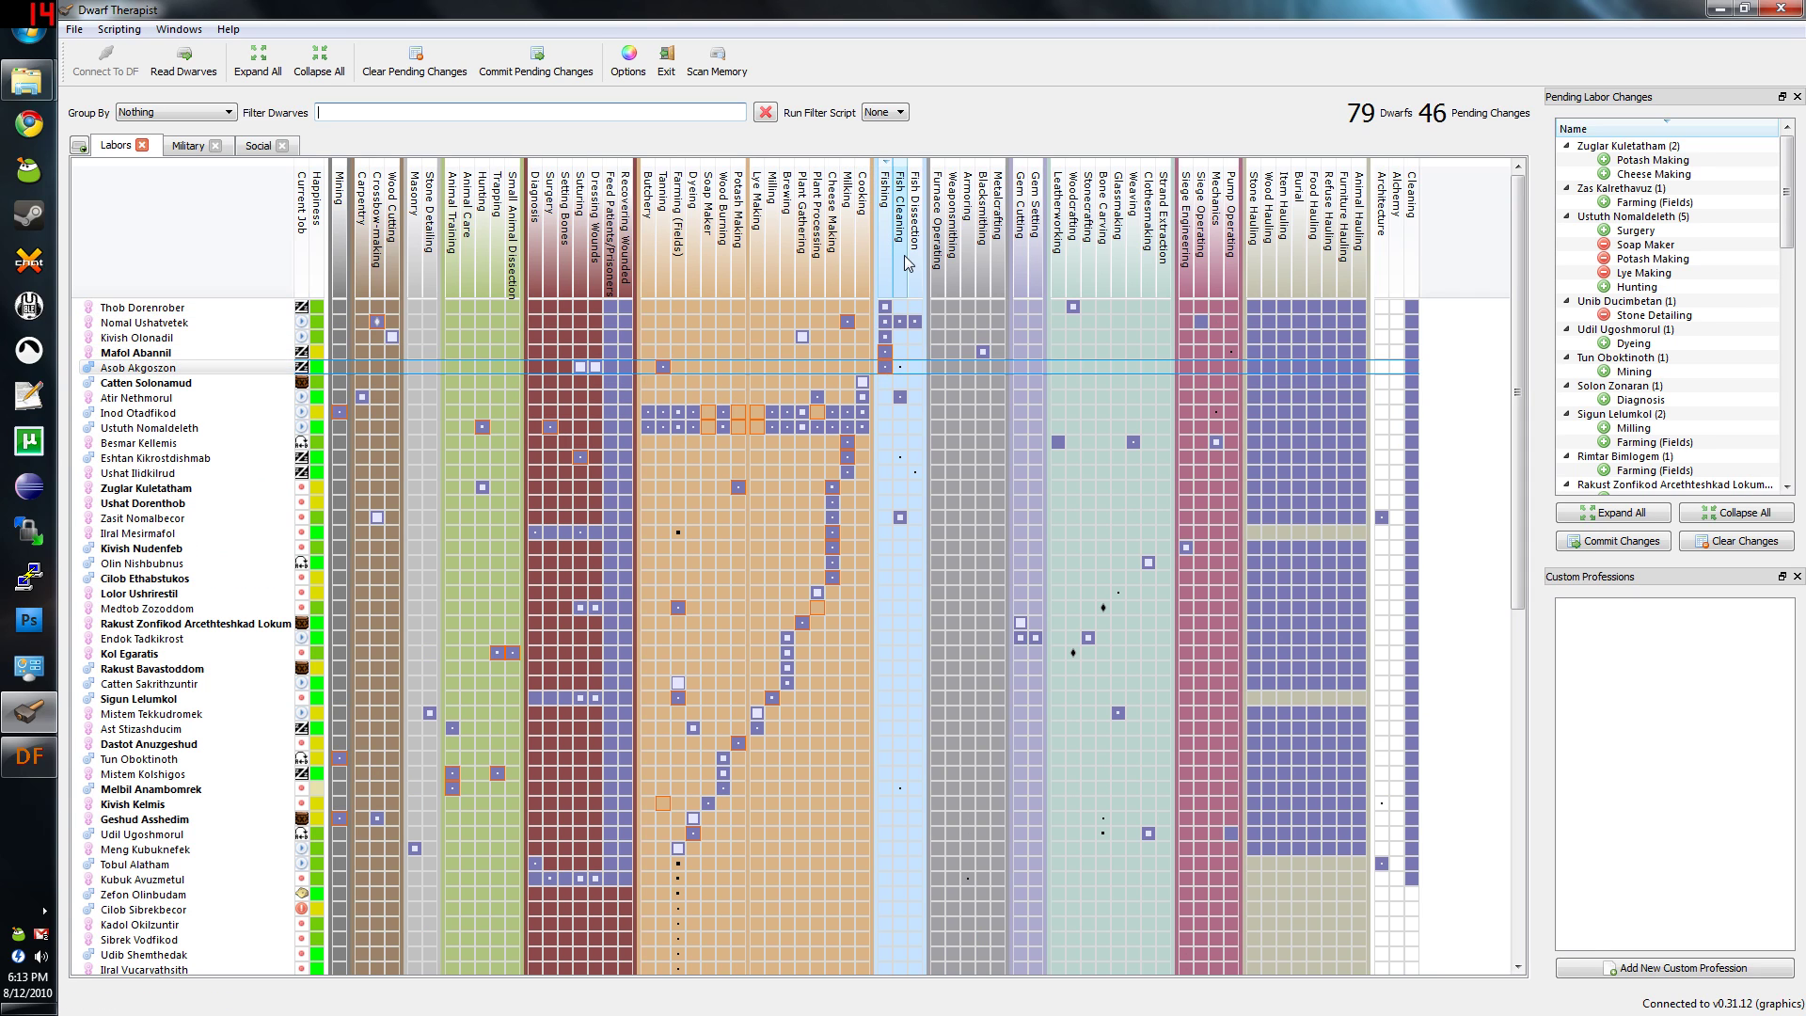
Enable Fish Cleaning for Asob Akgoszon, Melbil Anambomrek and Eshtan Kikrostdishmab, and Fish Dissection for Ushat Bidkilrud, using skill sorting.
{"action": "left_click", "coordinate": [900, 243]}
{"action": "left_click", "coordinate": [900, 352]}
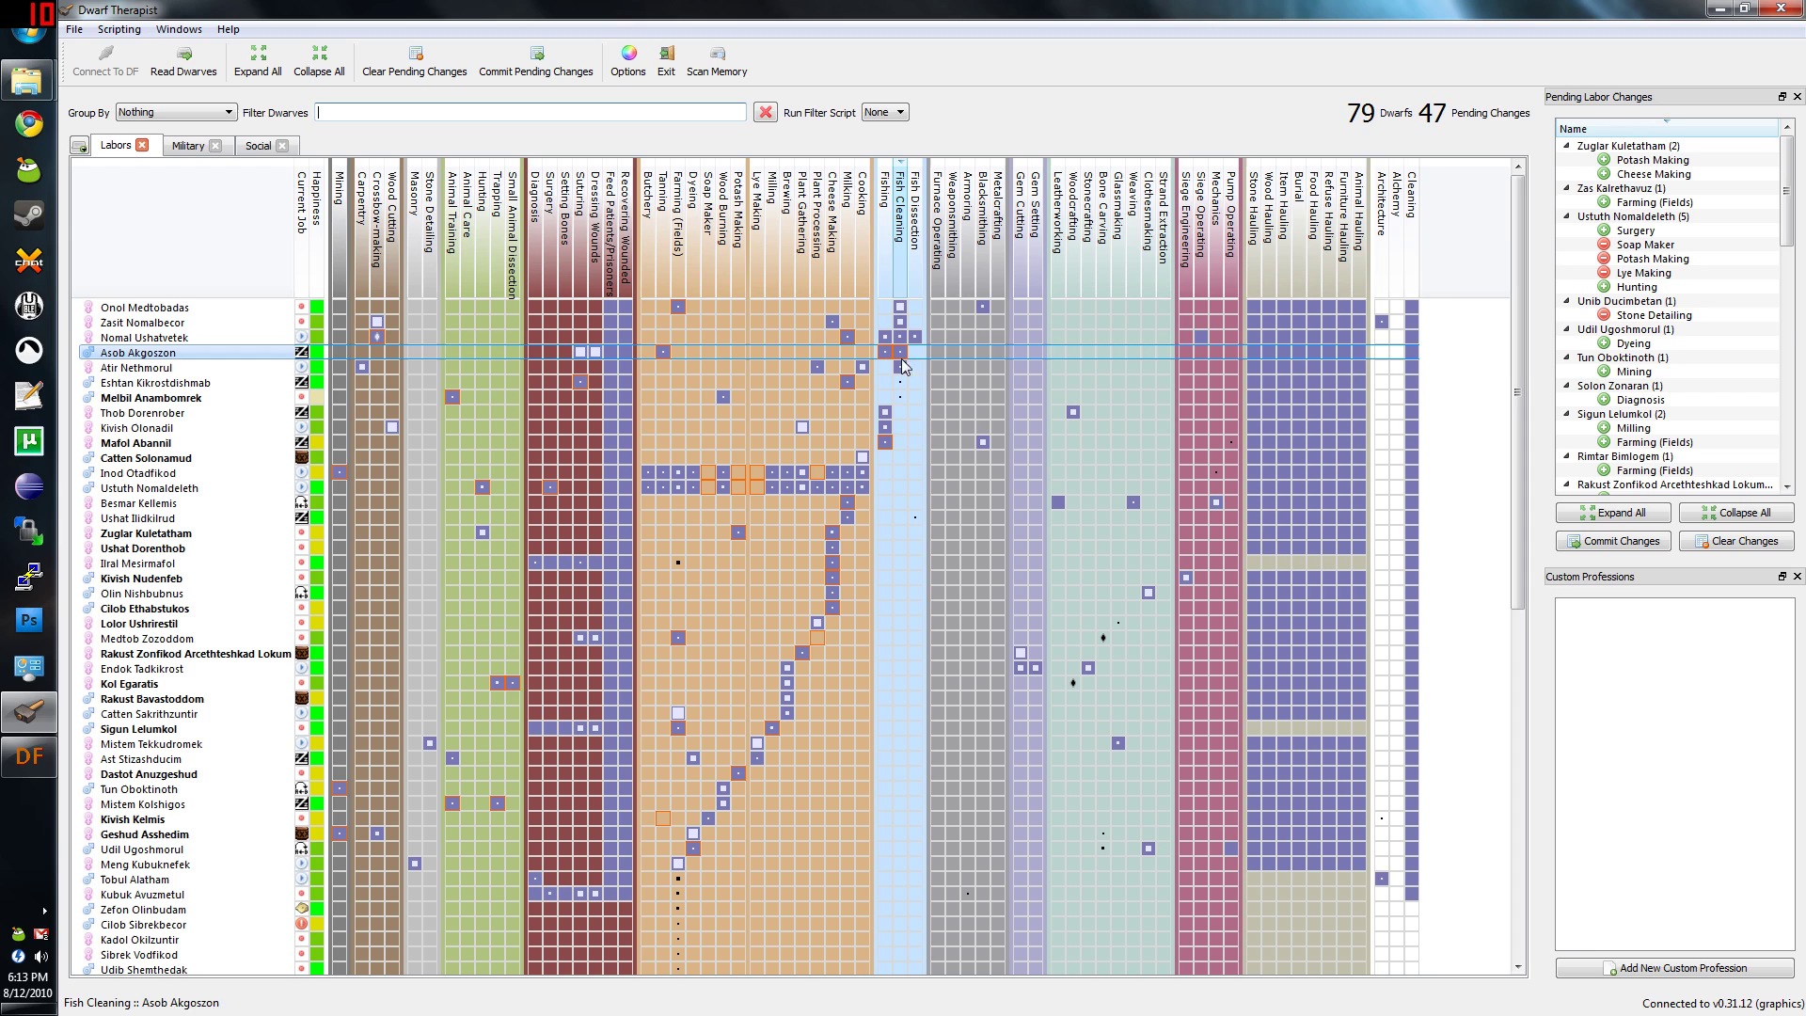
{"action": "left_click", "coordinate": [900, 397]}
{"action": "left_click", "coordinate": [900, 382]}
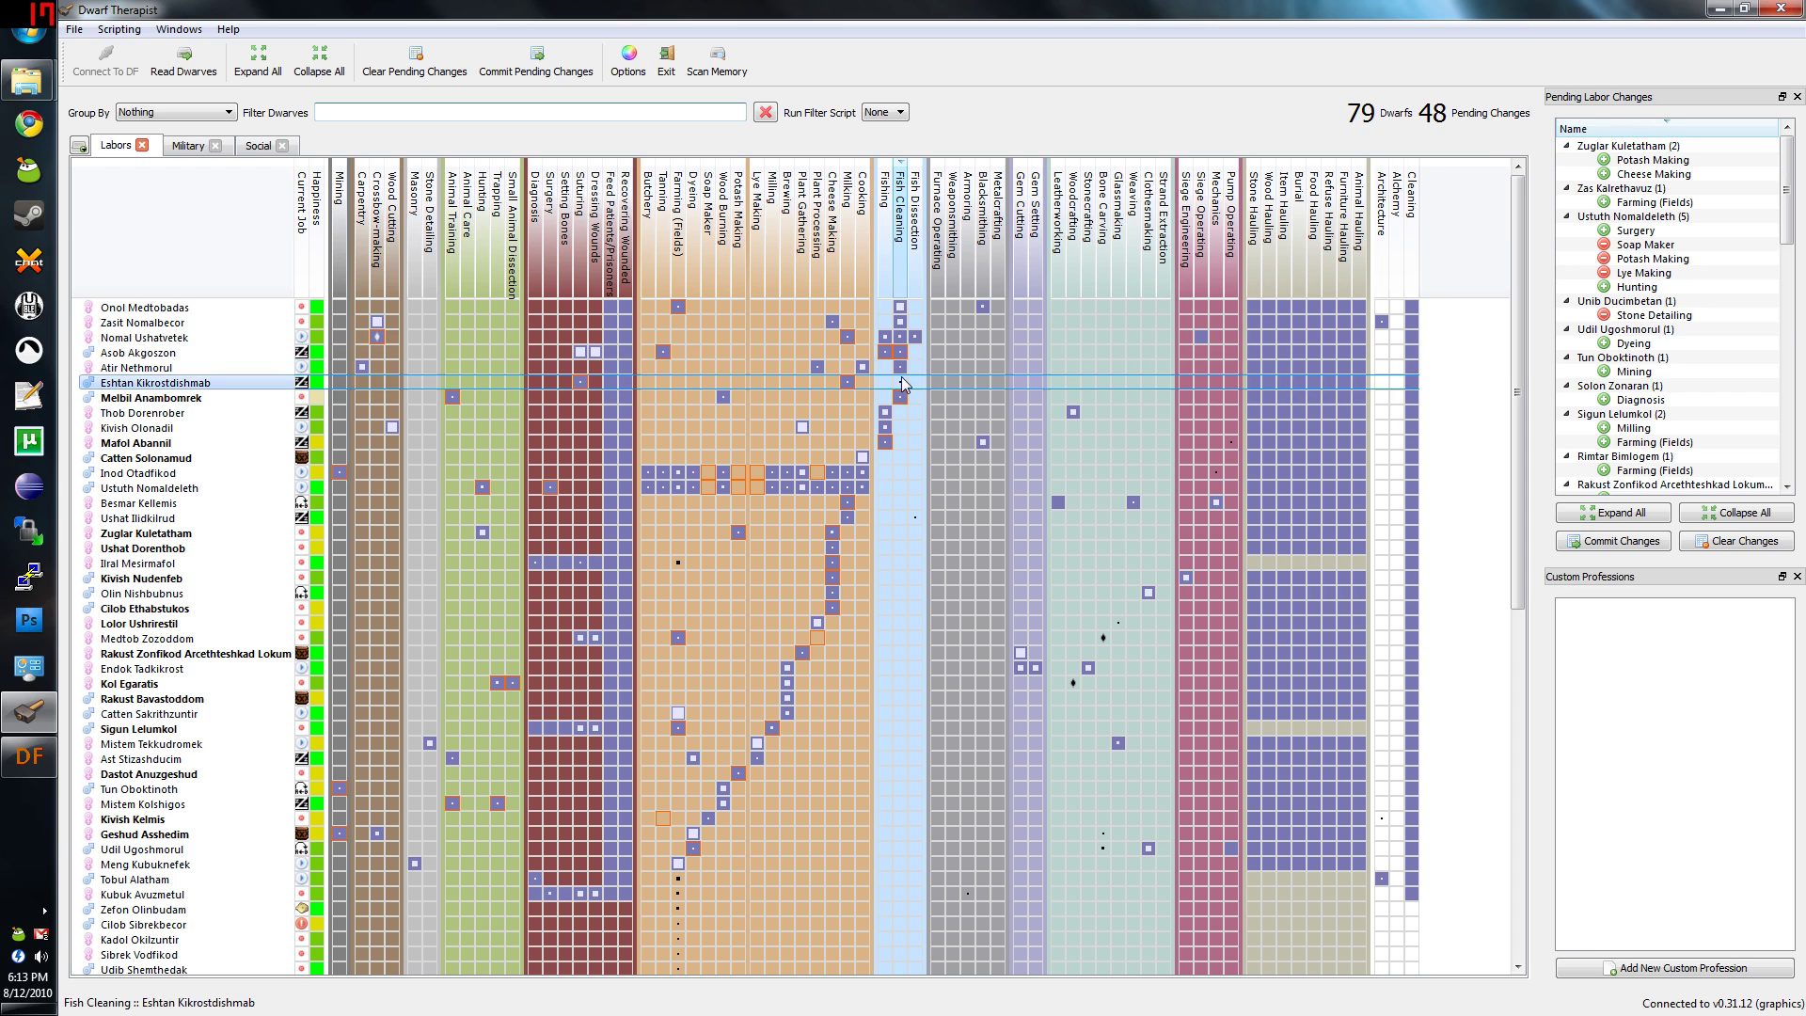
{"action": "left_click", "coordinate": [914, 230]}
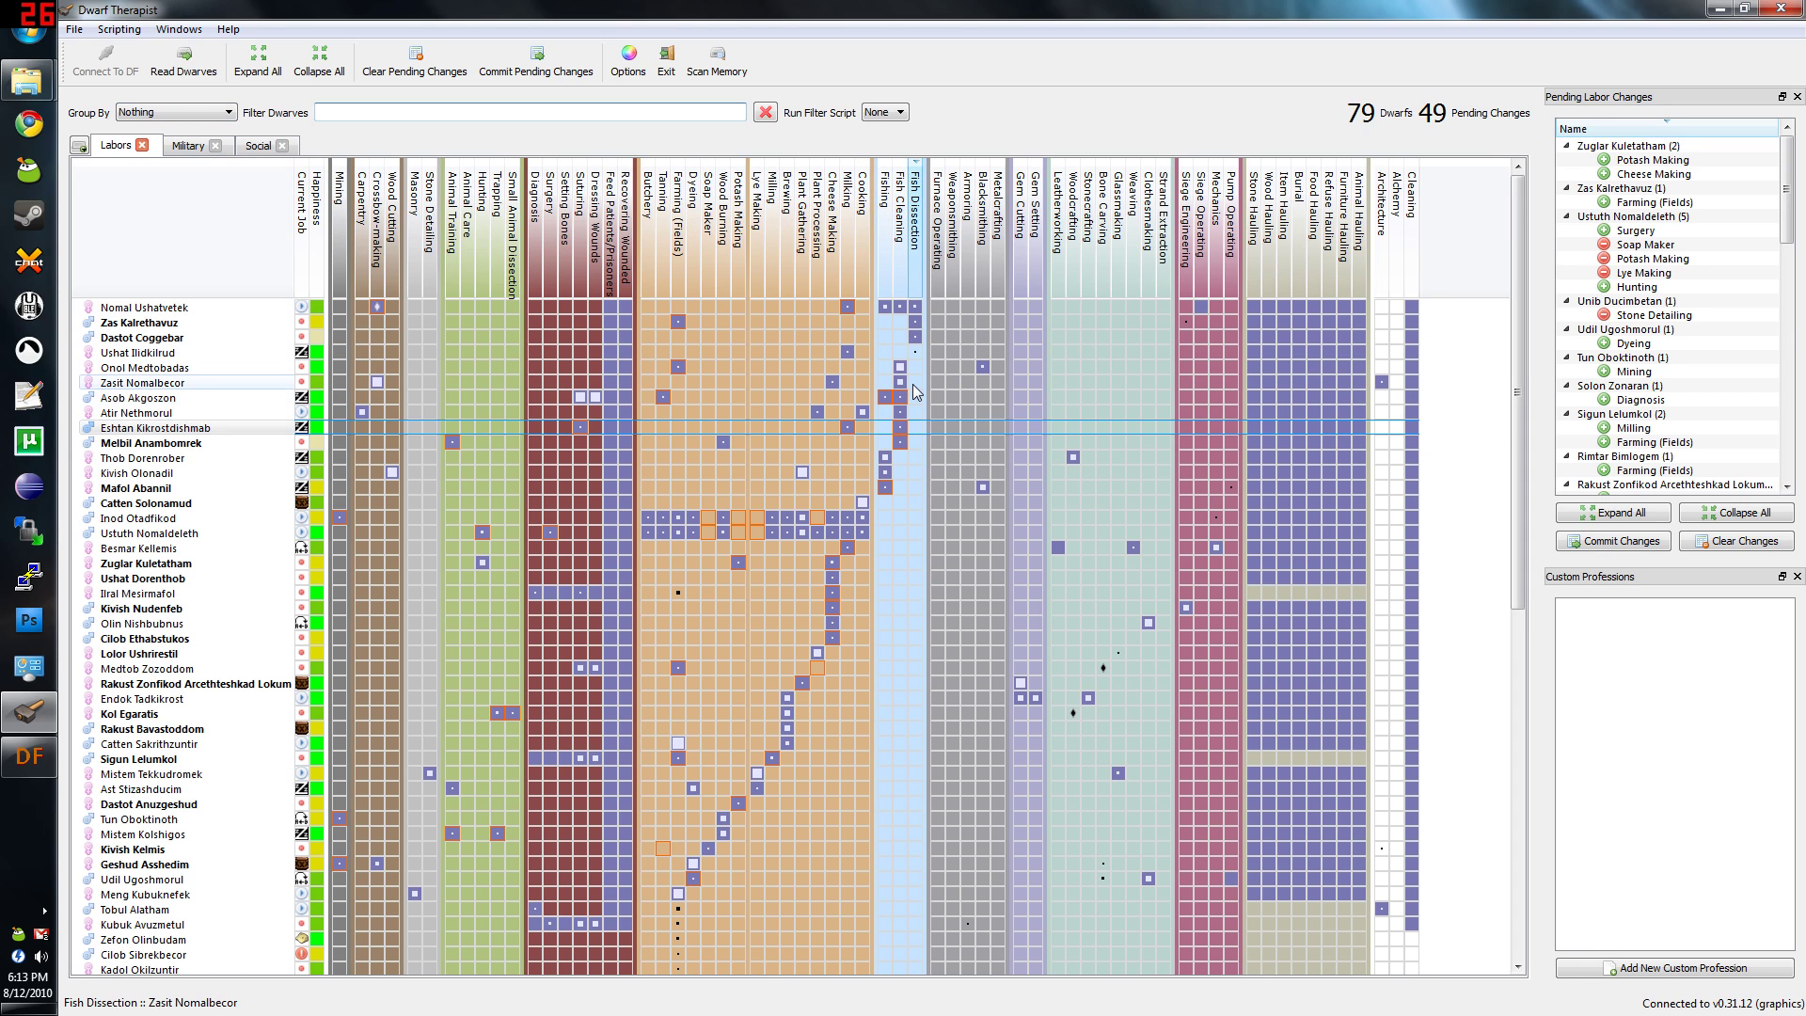
{"action": "left_click", "coordinate": [915, 352]}
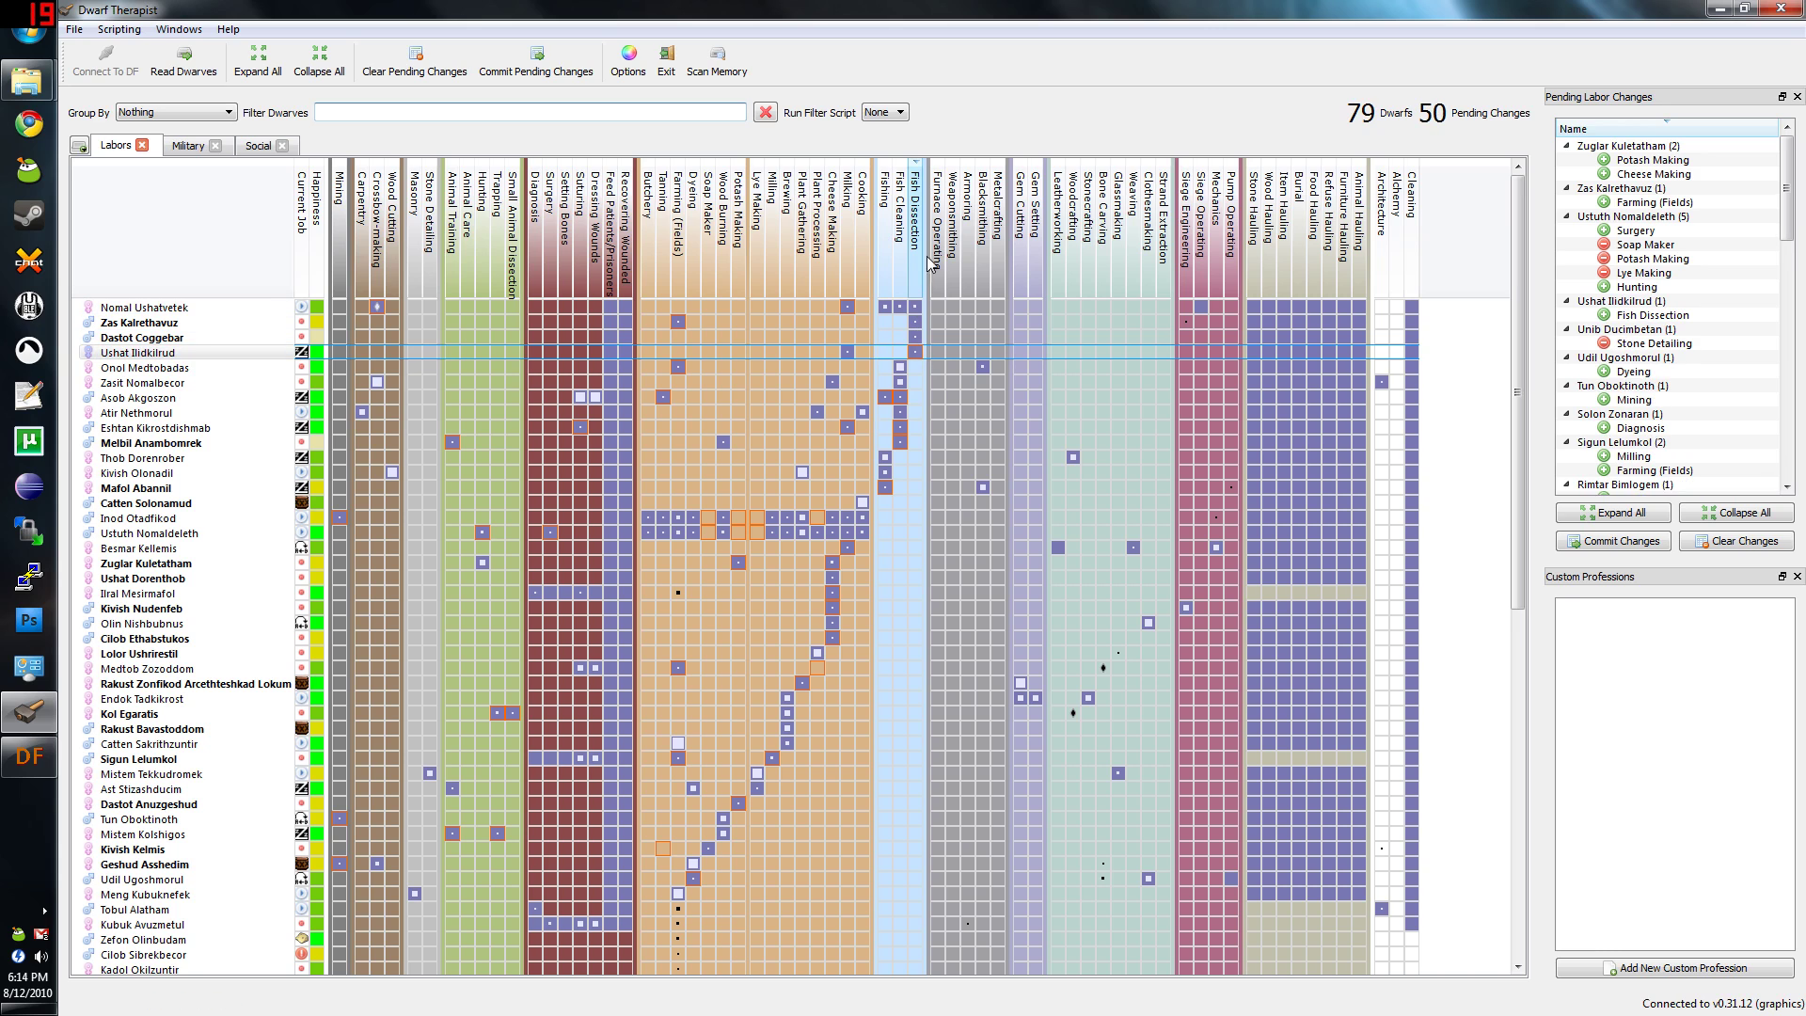
Sort the dwarves by Furnace Operating, Weaponsmithing and Armoring, and enable Armoring for Kubuk Avuzmetul.
{"action": "scroll", "coordinate": [939, 246], "scroll_direction": "up", "scroll_amount": 2}
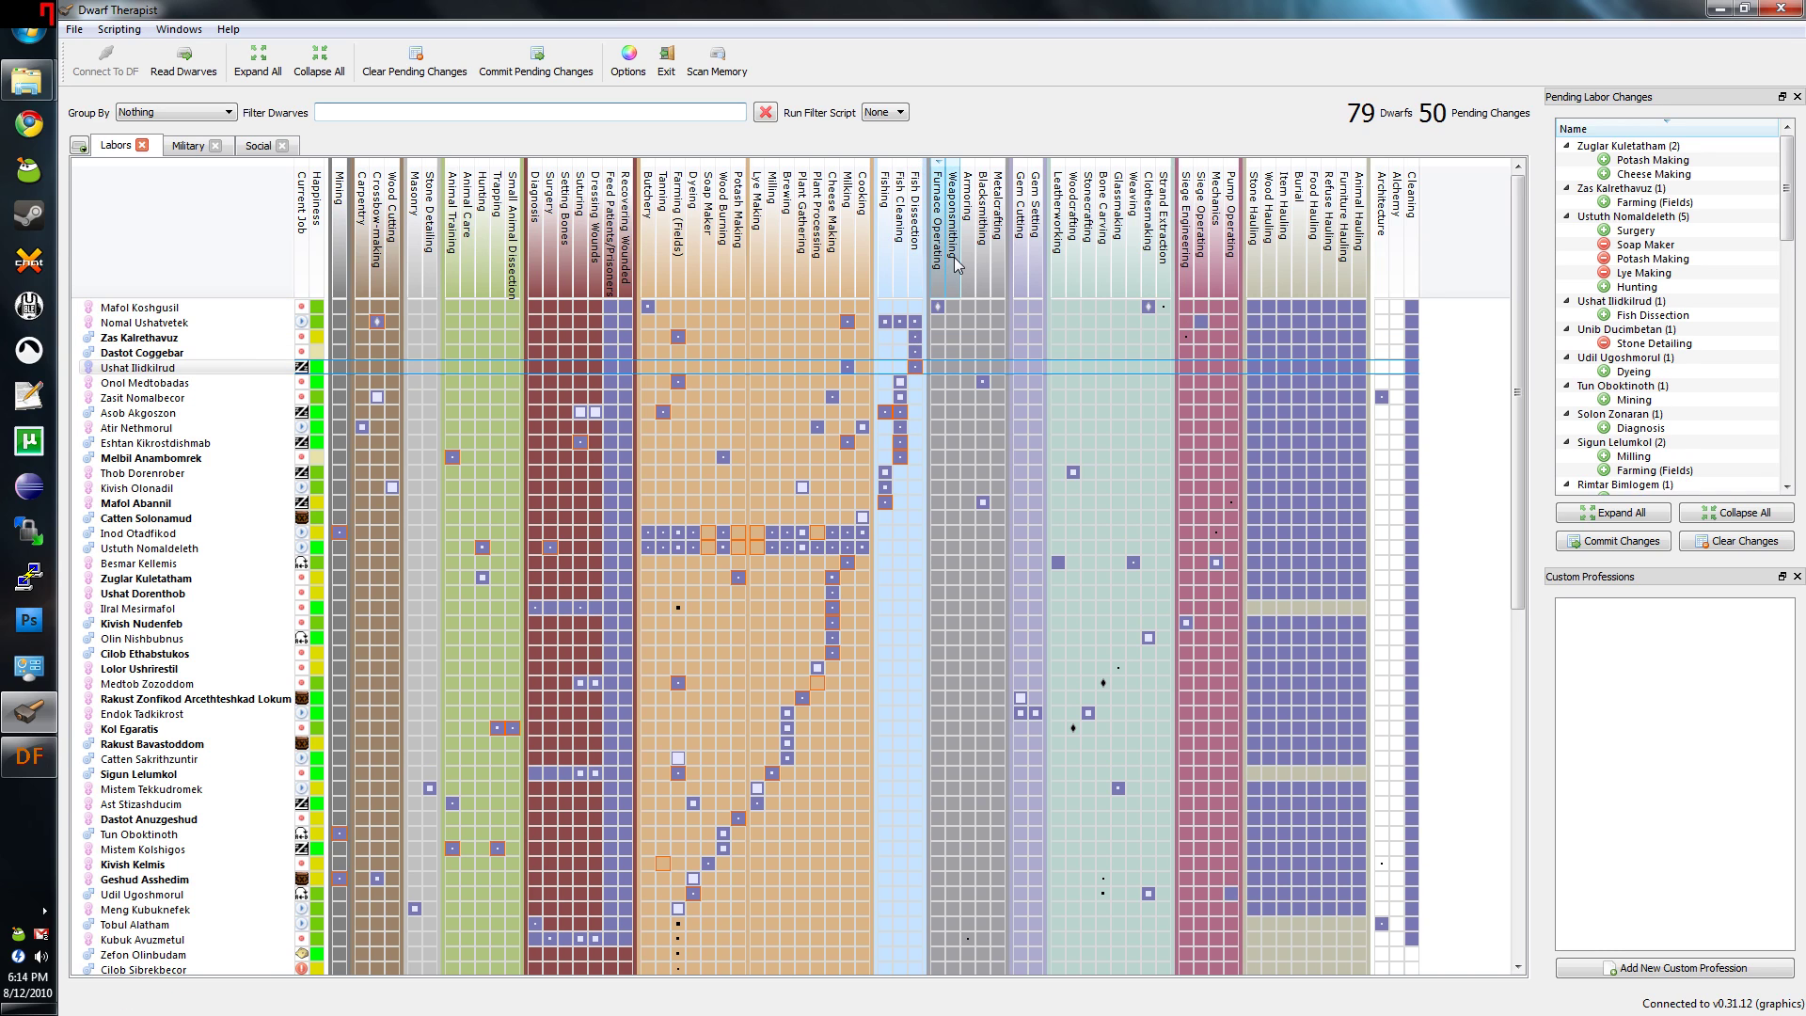
{"action": "scroll", "coordinate": [971, 250], "scroll_direction": "up", "scroll_amount": 2}
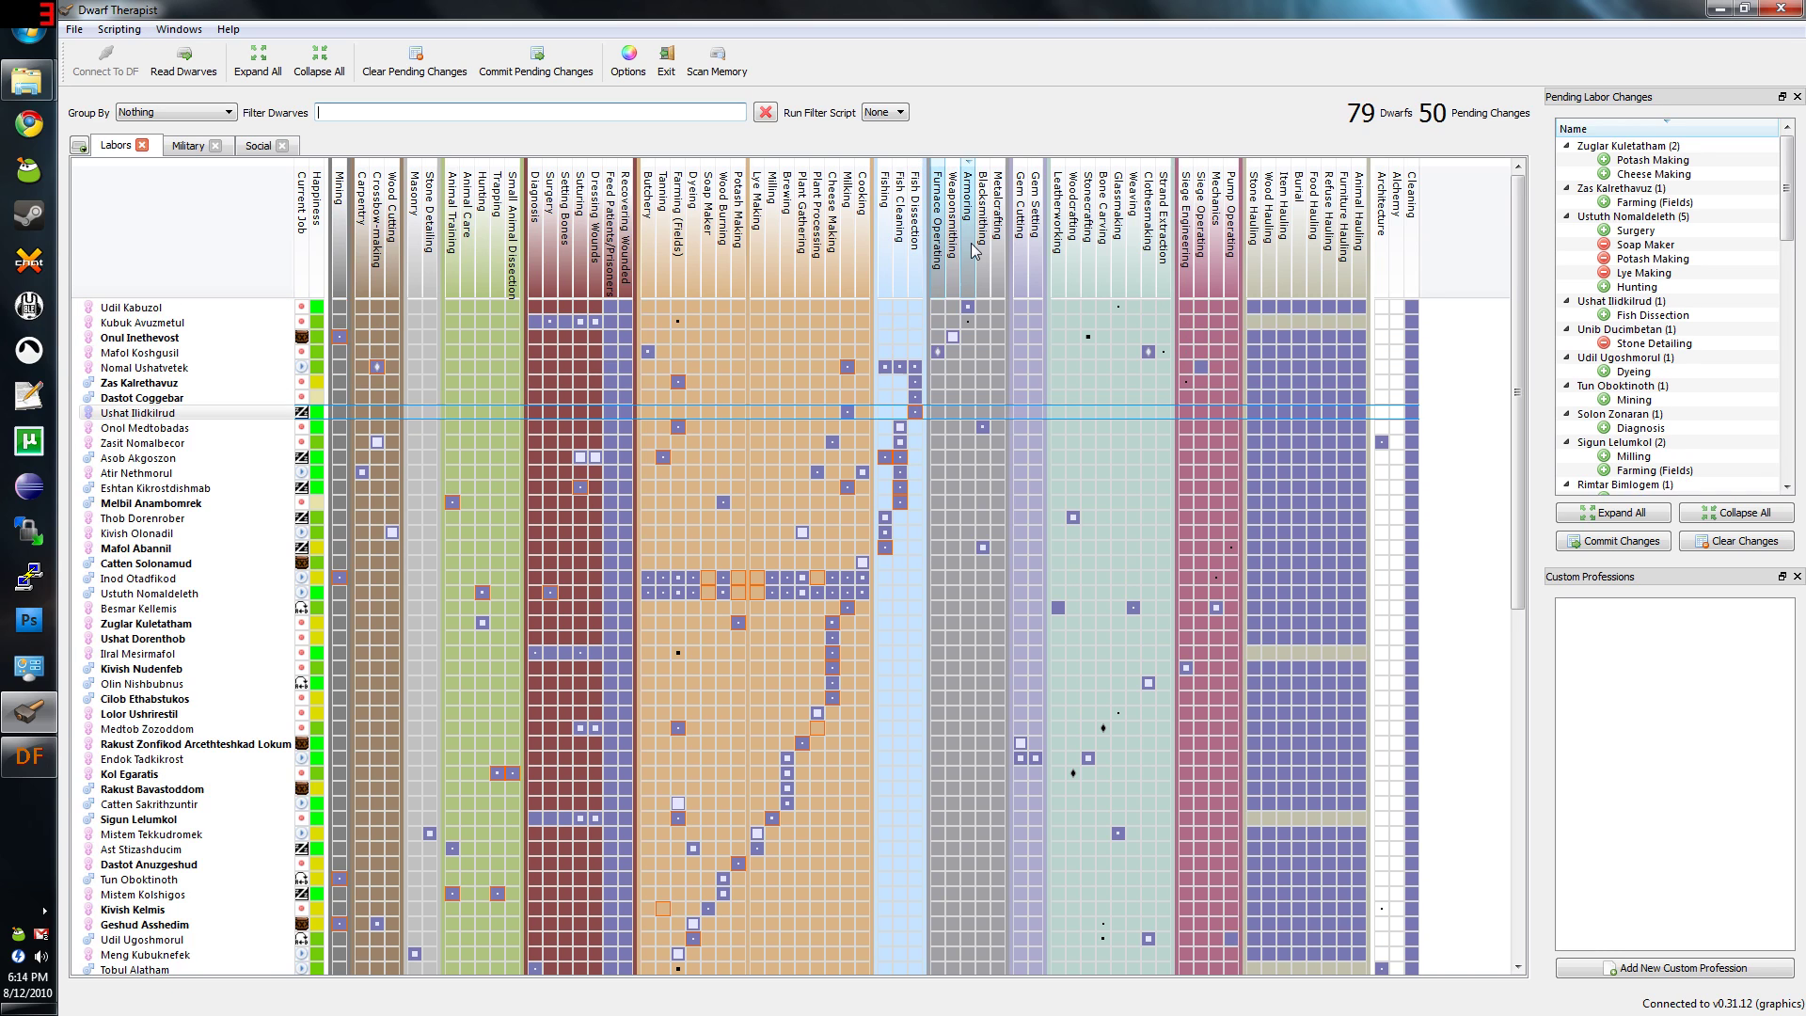
{"action": "left_click", "coordinate": [968, 321]}
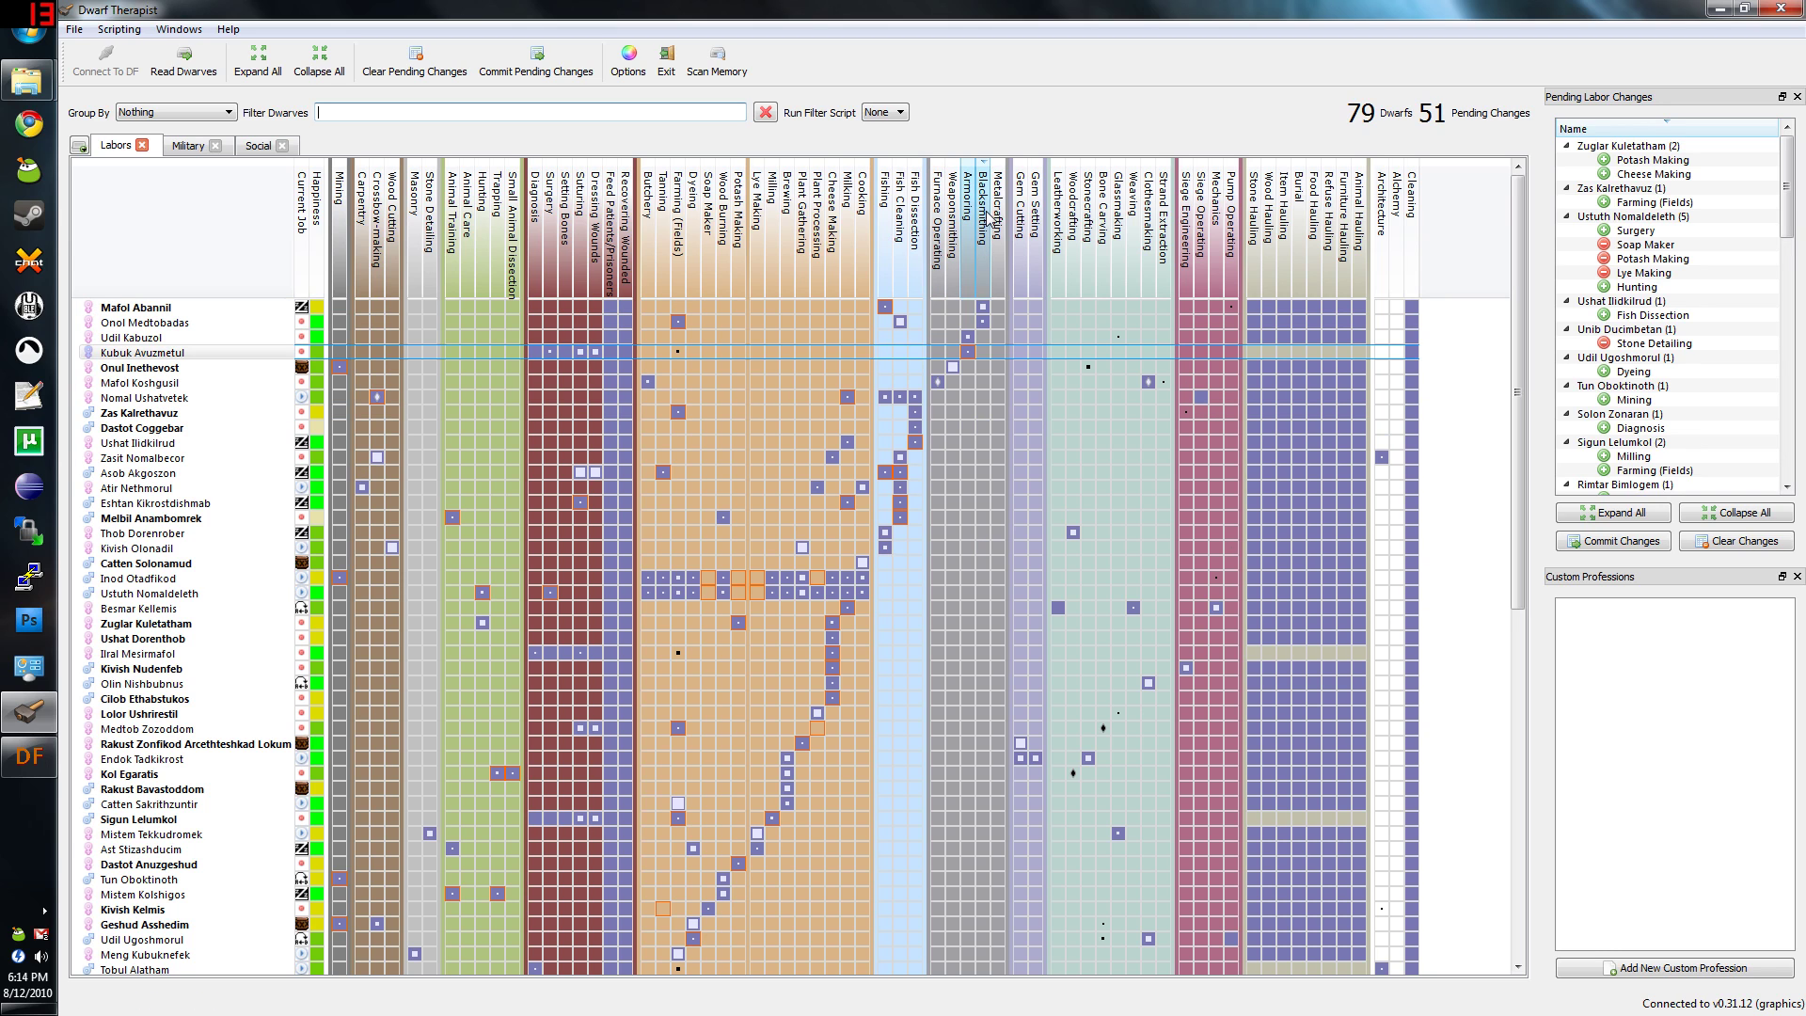
Sort by Blacksmithing and by Metalcrafting, and enable Metalcrafting for Solon Zonaran, Ral Avuzrigoth and Besmar Koltat.
{"action": "scroll", "coordinate": [993, 249], "scroll_direction": "up", "scroll_amount": 2}
{"action": "scroll", "coordinate": [1003, 225], "scroll_direction": "up", "scroll_amount": 4}
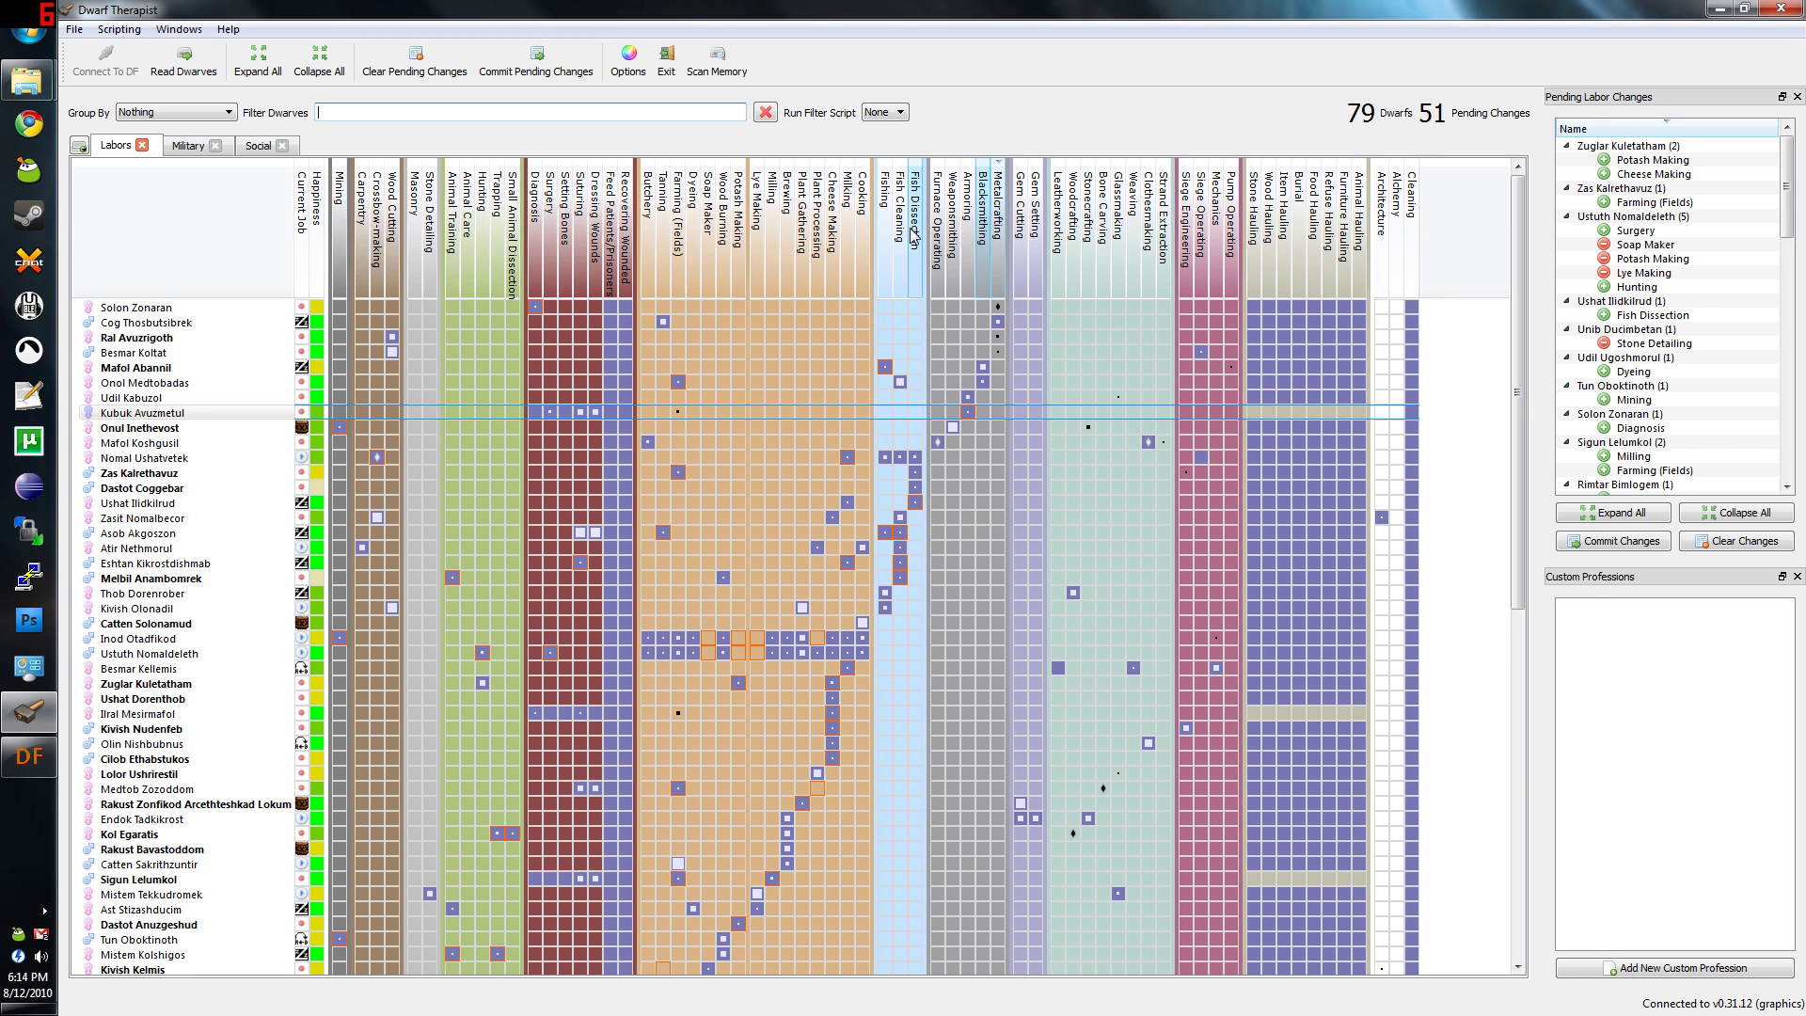
{"action": "left_click", "coordinate": [998, 307]}
{"action": "left_click", "coordinate": [997, 338]}
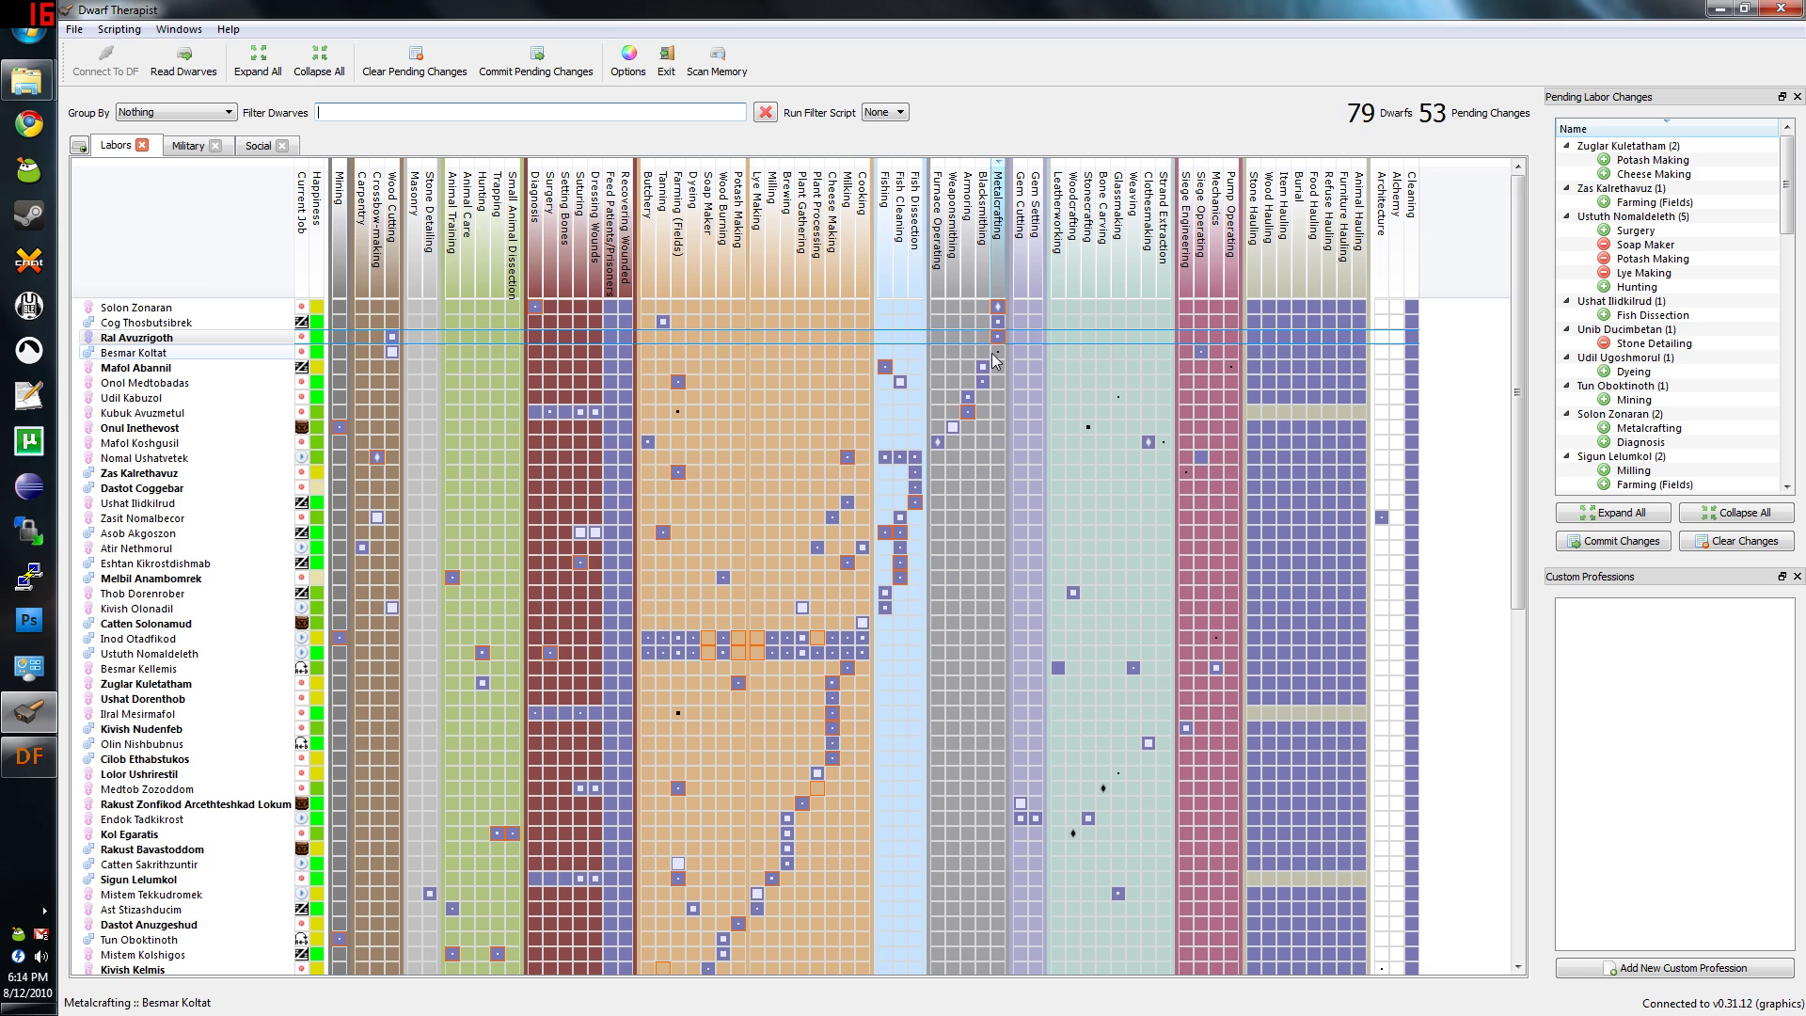
{"action": "left_click", "coordinate": [998, 352]}
Enable Furnace Operating for Solon Zonaran and Weaponsmithing for Mafol Koshgusil, using skill sorting.
{"action": "left_click", "coordinate": [940, 247]}
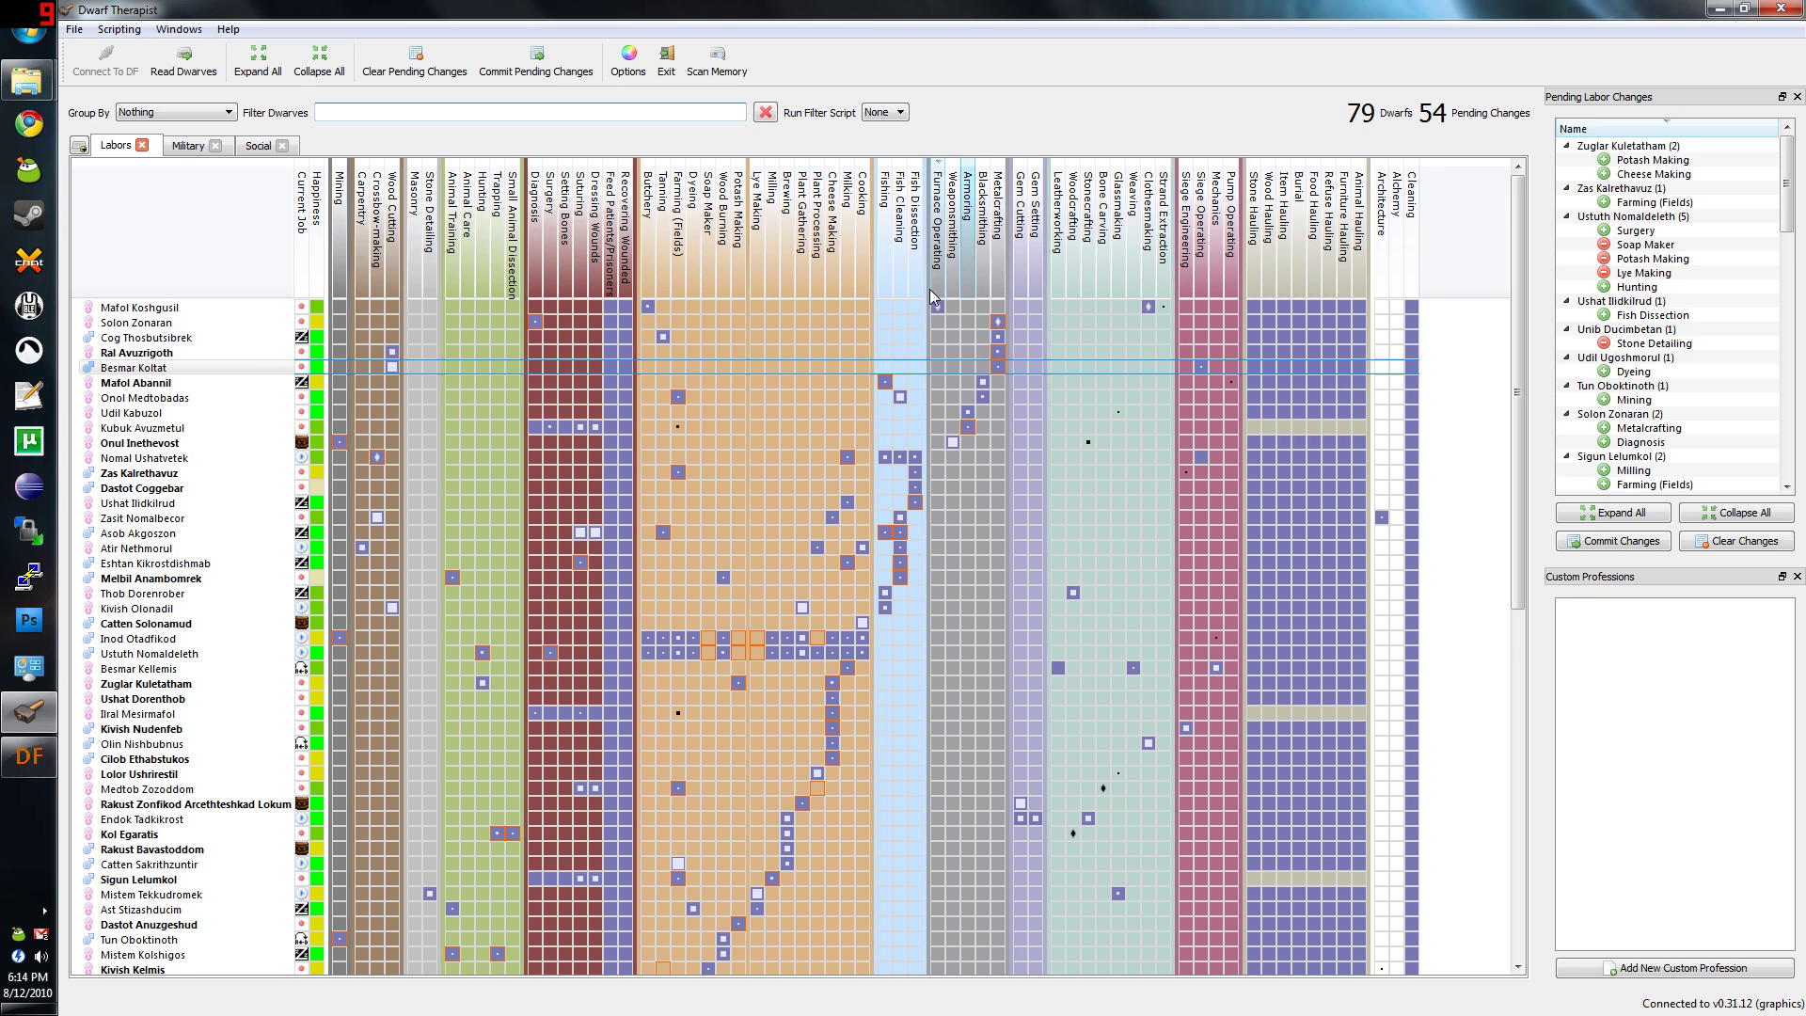
{"action": "left_click", "coordinate": [938, 323]}
{"action": "left_click", "coordinate": [958, 254]}
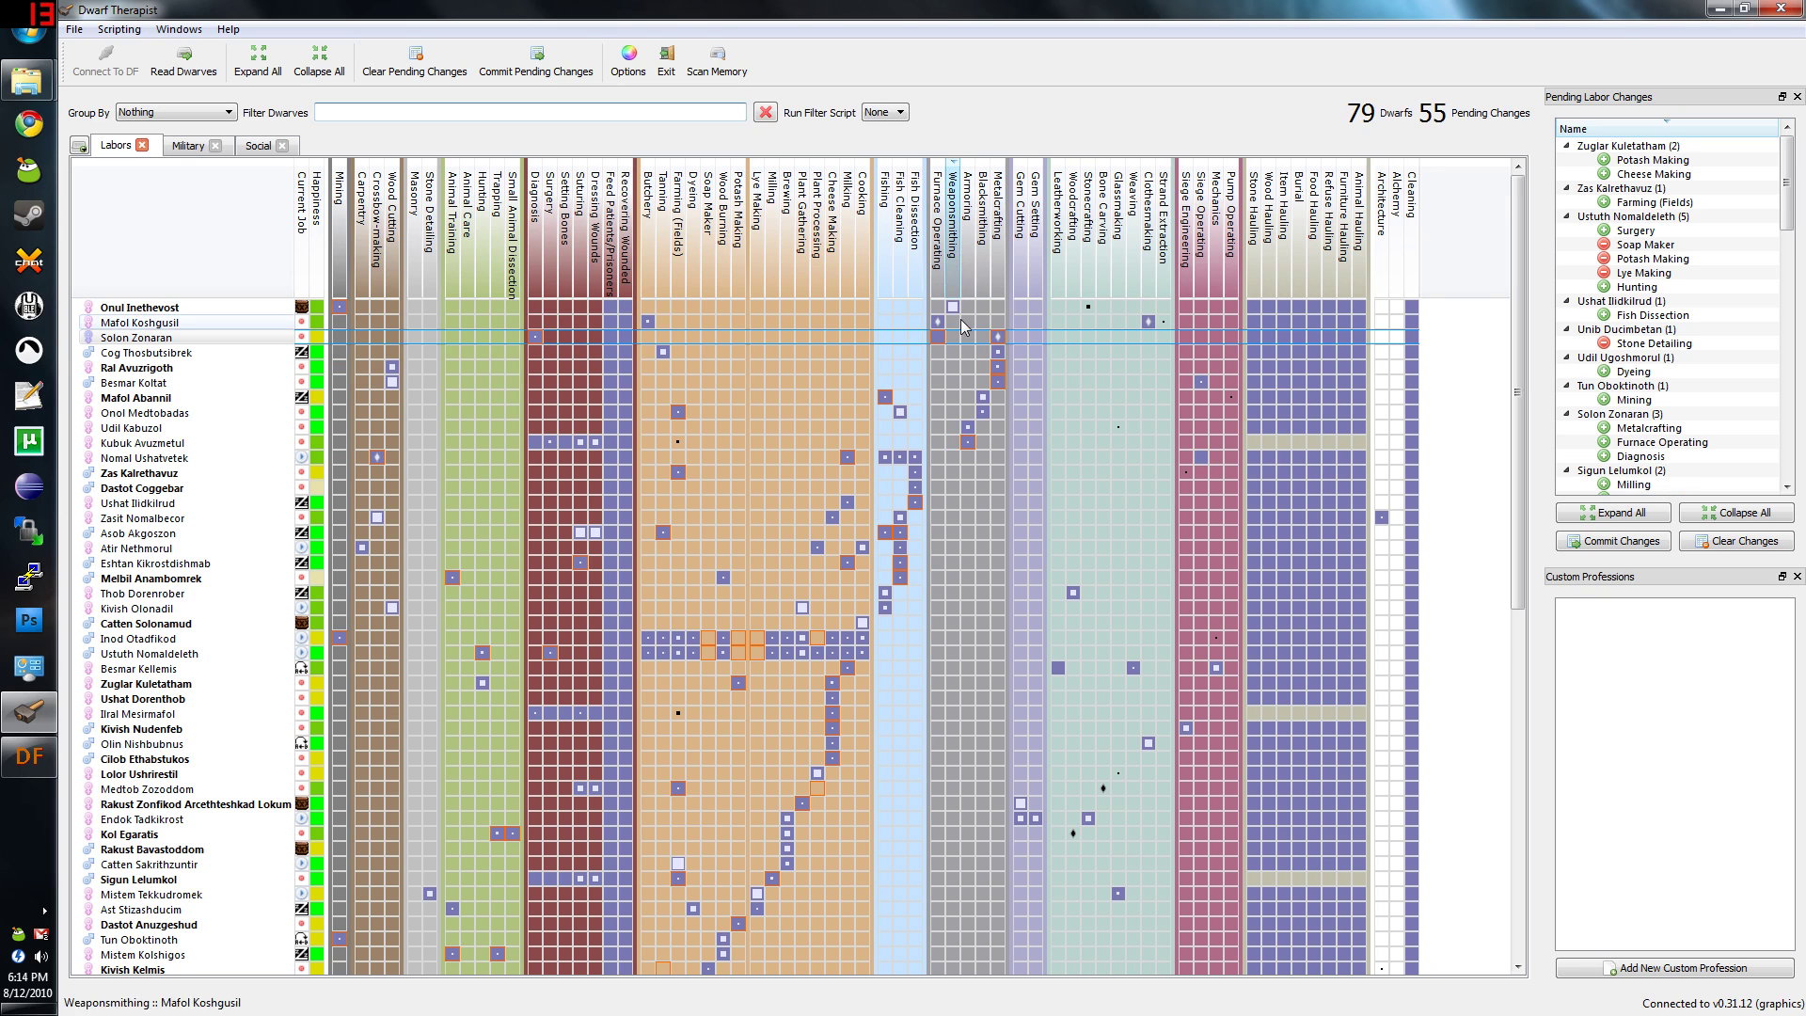
{"action": "left_click", "coordinate": [956, 321]}
{"action": "left_click", "coordinate": [971, 261]}
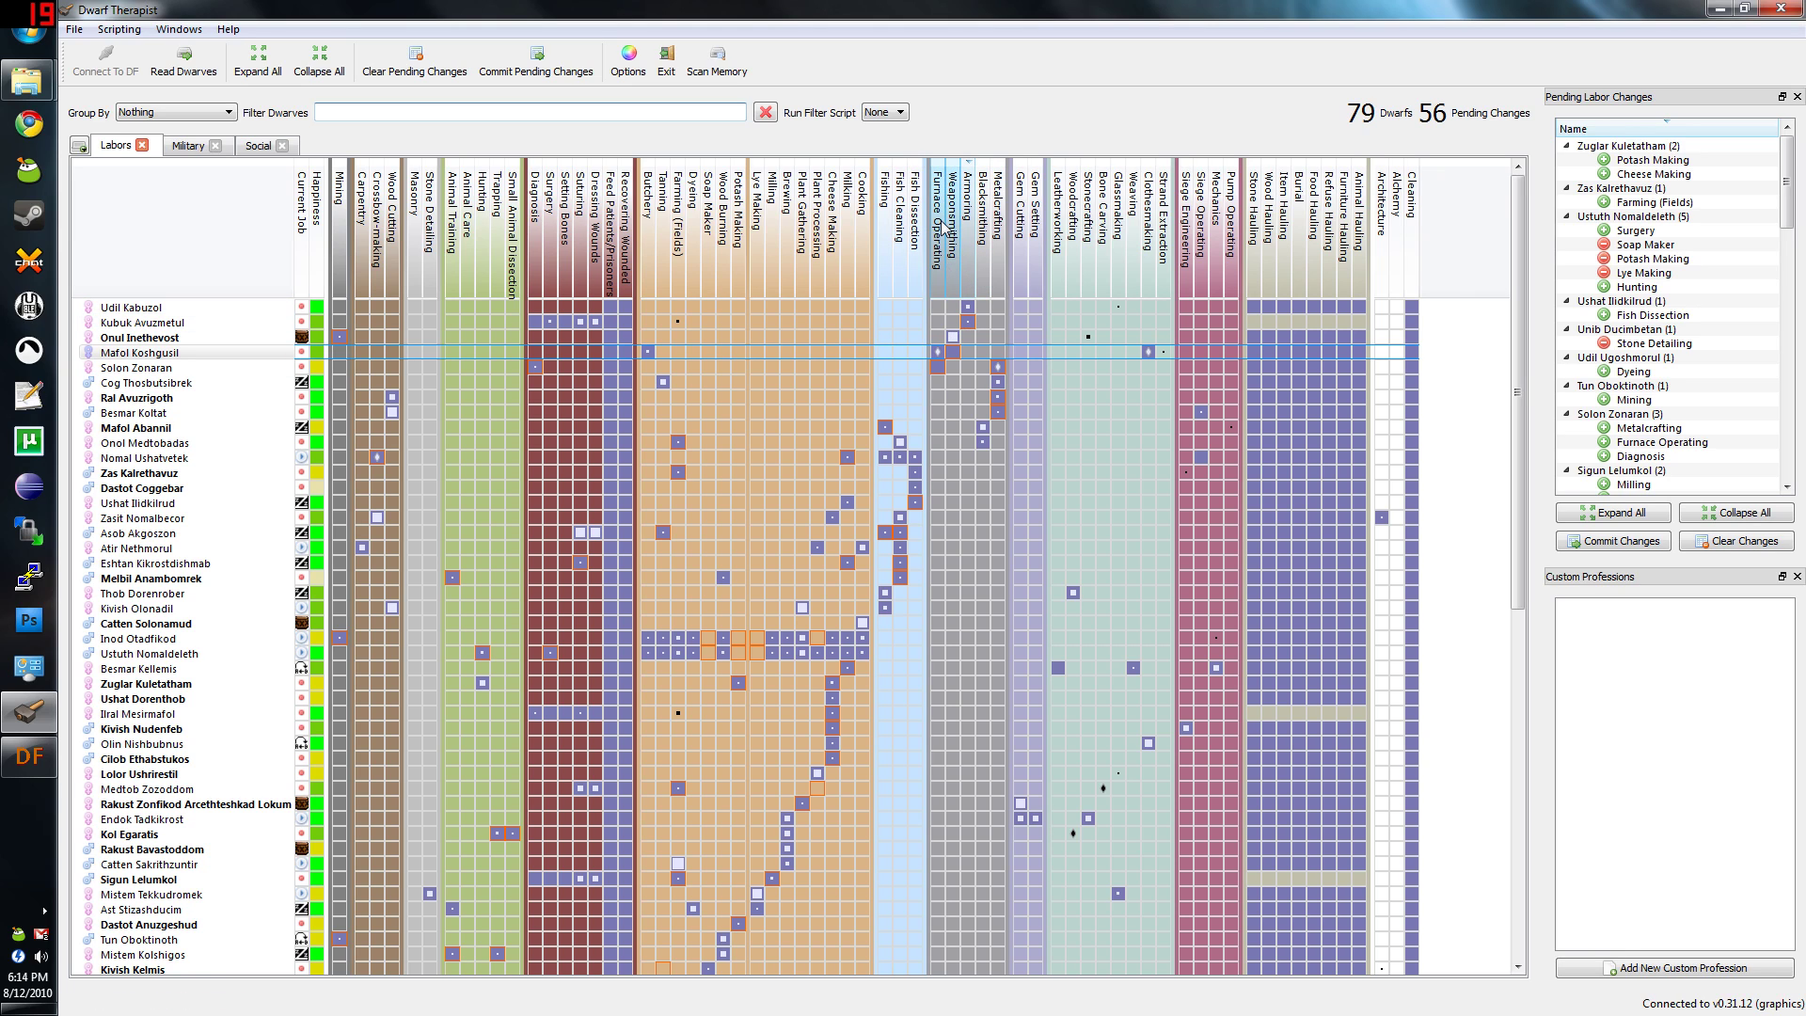
{"action": "left_click", "coordinate": [1000, 211]}
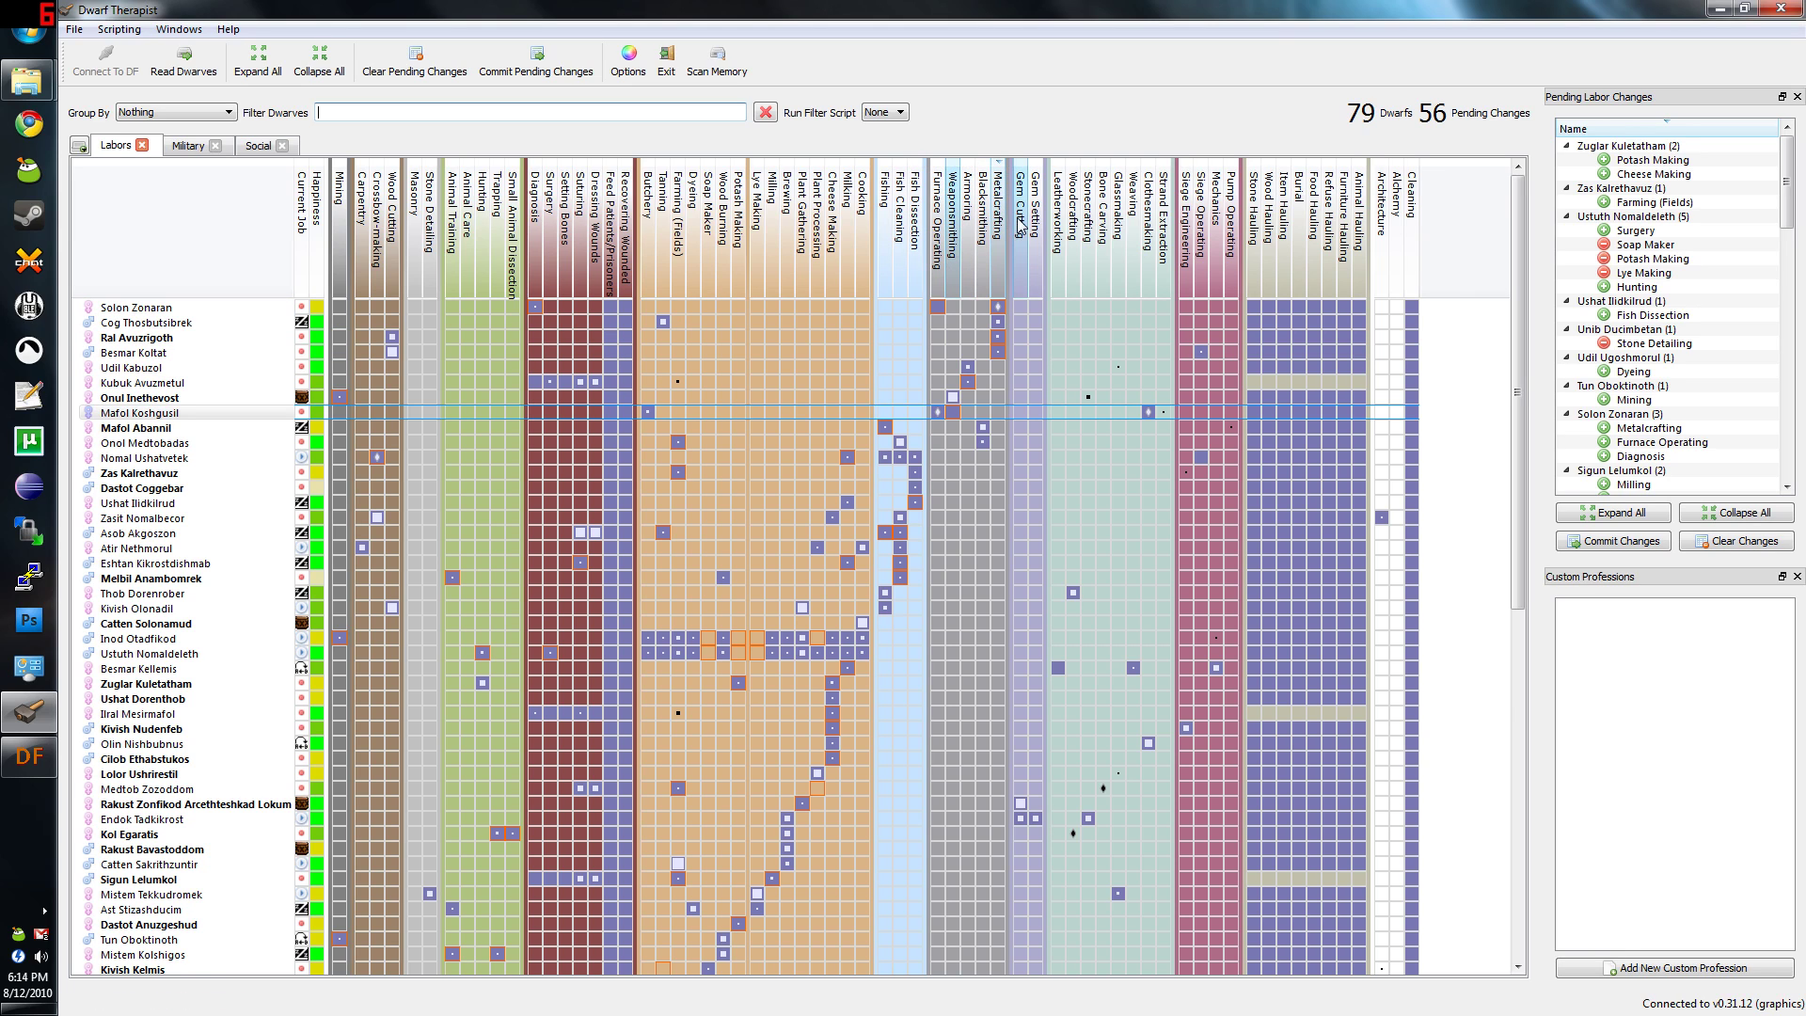
Sort by Gem Cutting, enable it for Doren Mafolmeng, and sort the dwarves by Gem Setting.
{"action": "left_click", "coordinate": [1022, 224]}
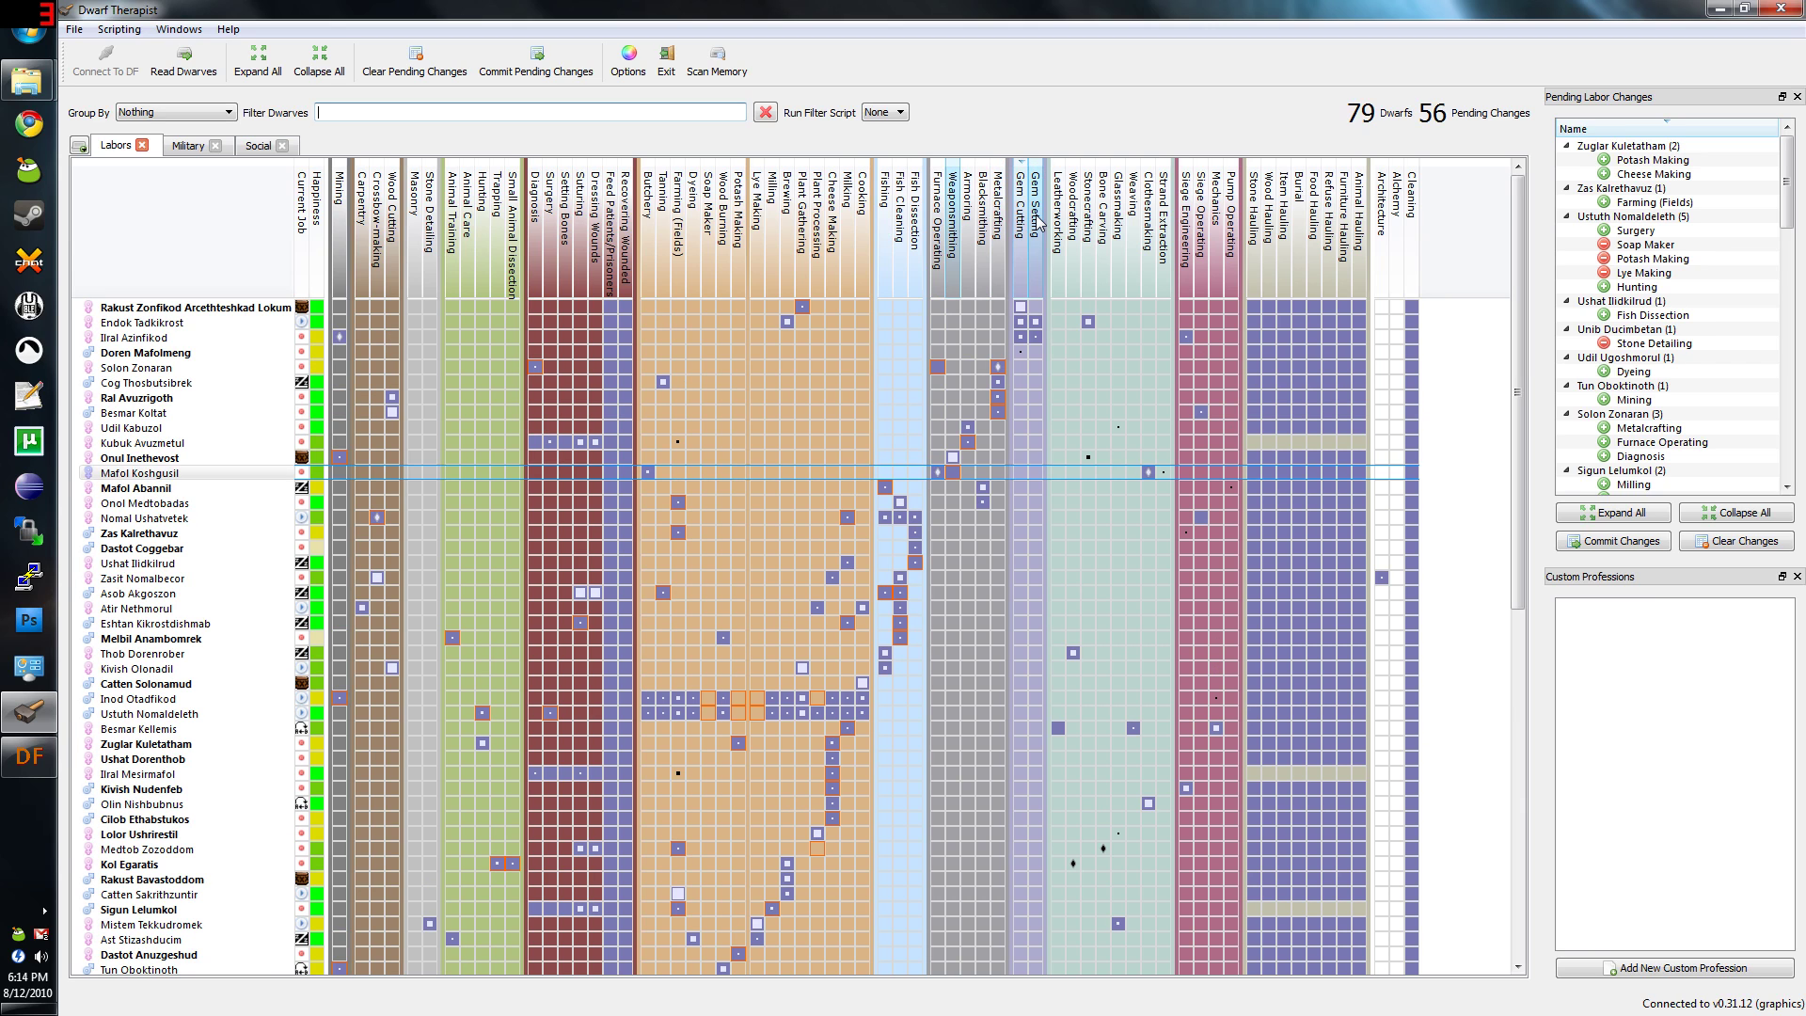
{"action": "left_click", "coordinate": [1020, 353]}
{"action": "left_click", "coordinate": [1038, 263]}
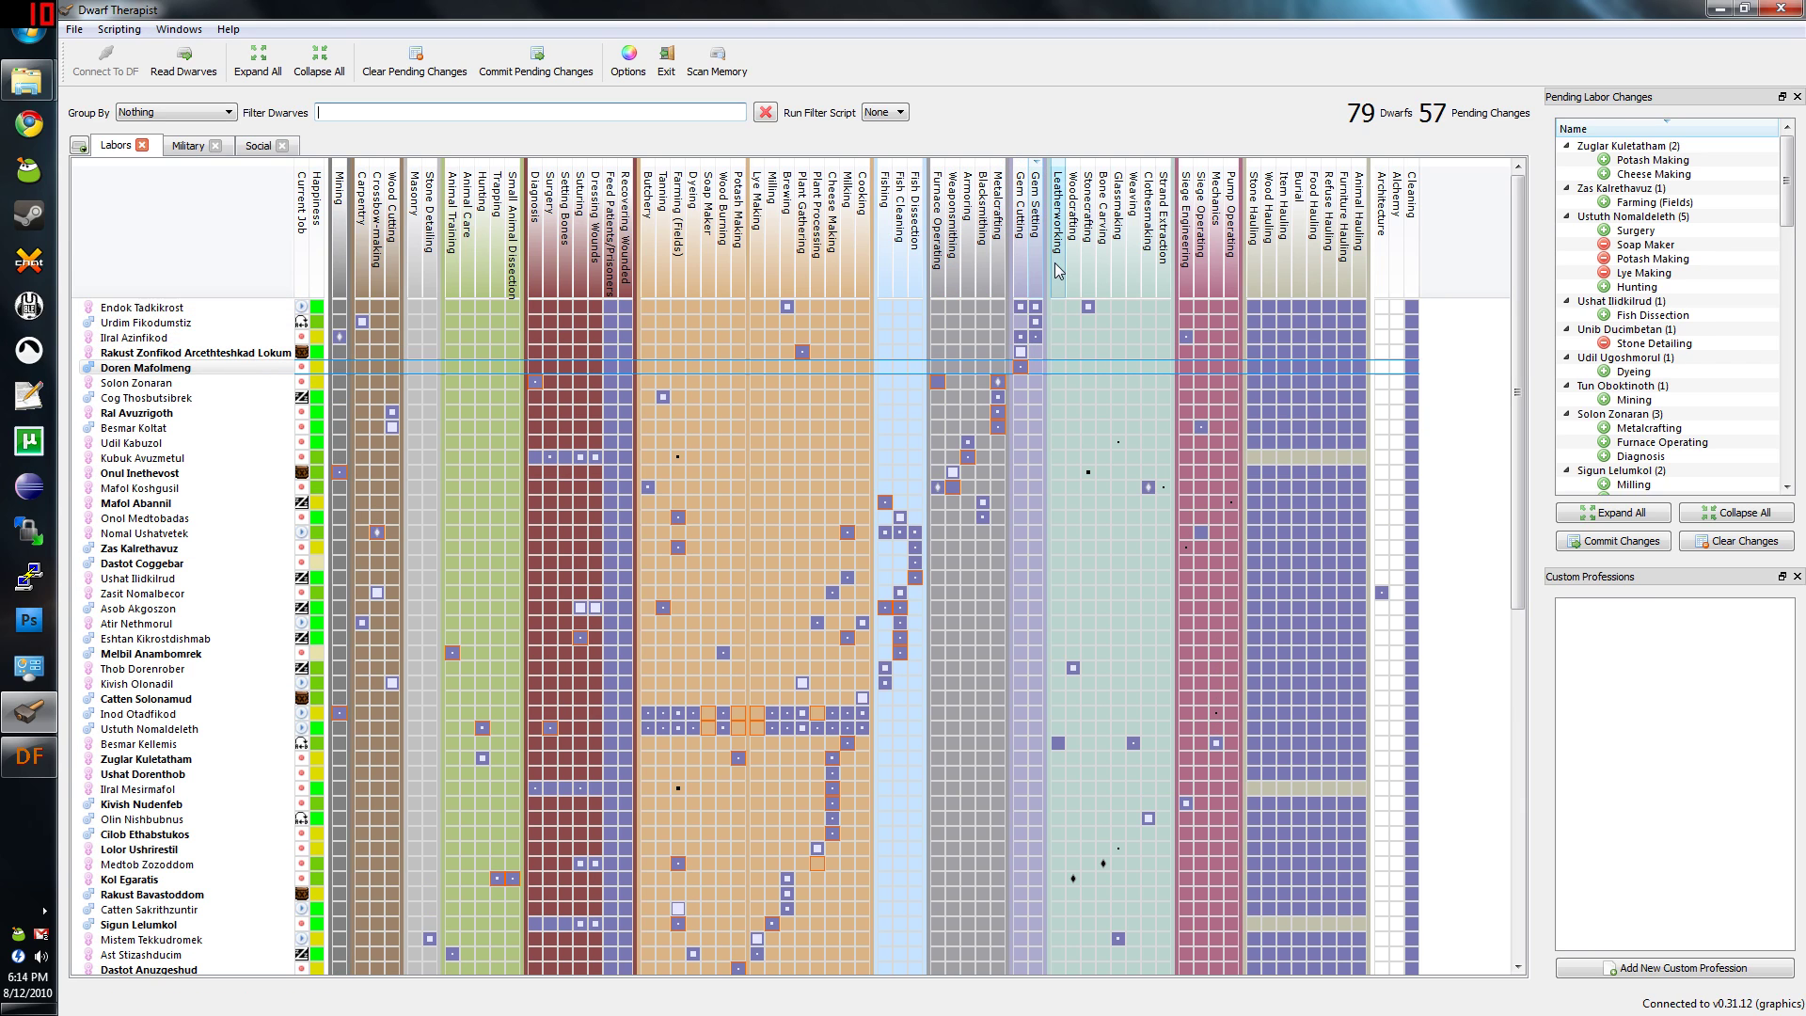
Sort by Leatherworking and by Woodcrafting, and enable Woodcrafting for Kivish Ralokir and Kol Egaratis.
{"action": "left_click", "coordinate": [1060, 263]}
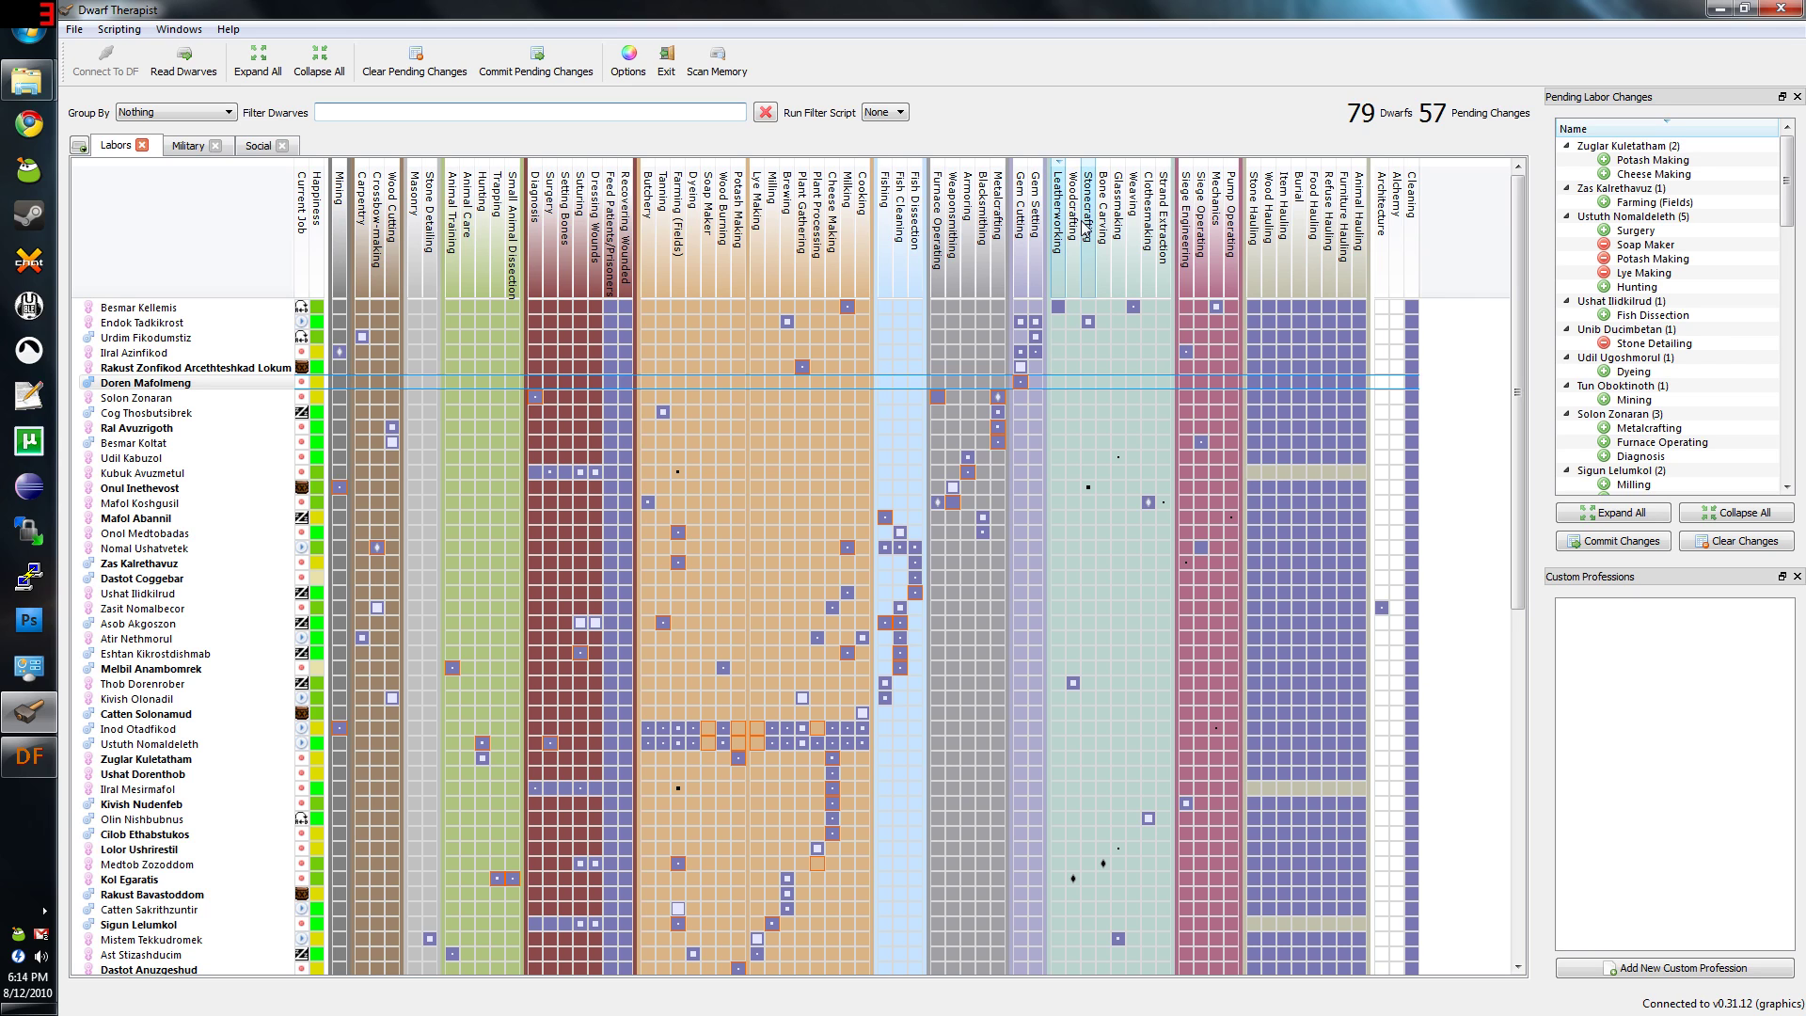
{"action": "left_click", "coordinate": [1076, 240]}
{"action": "left_click", "coordinate": [1073, 366]}
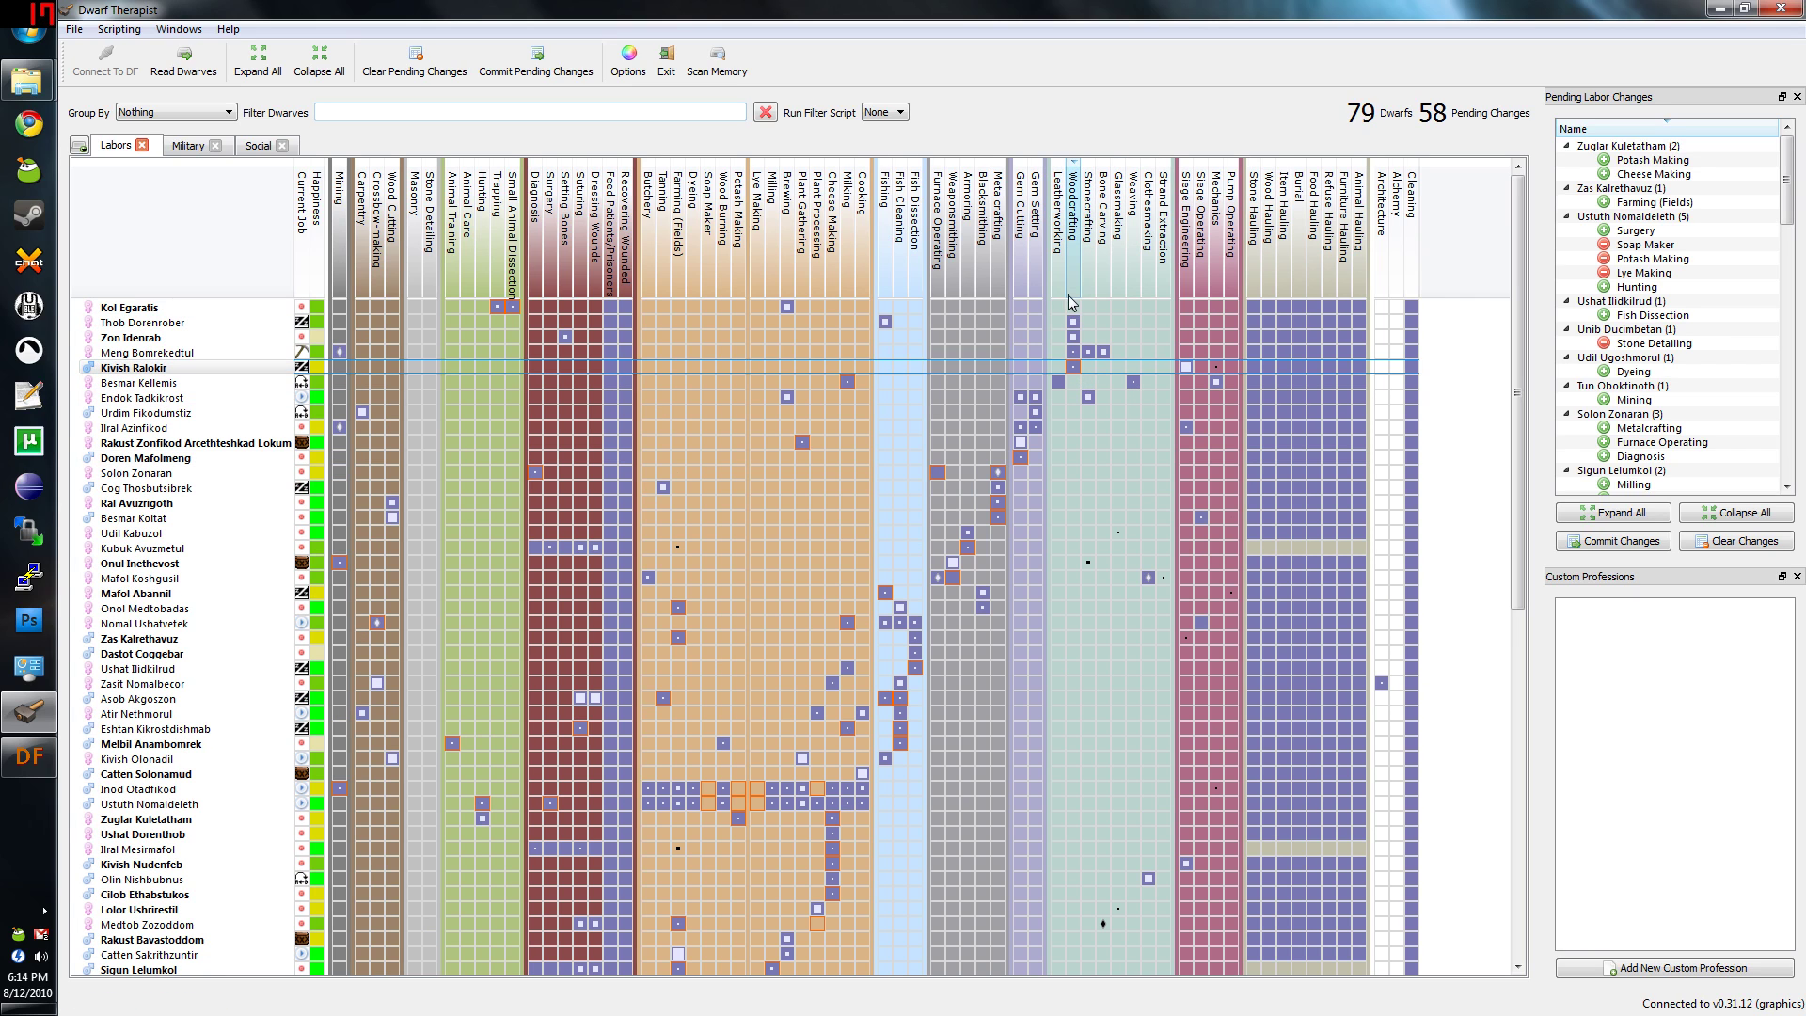
{"action": "left_click", "coordinate": [1073, 306]}
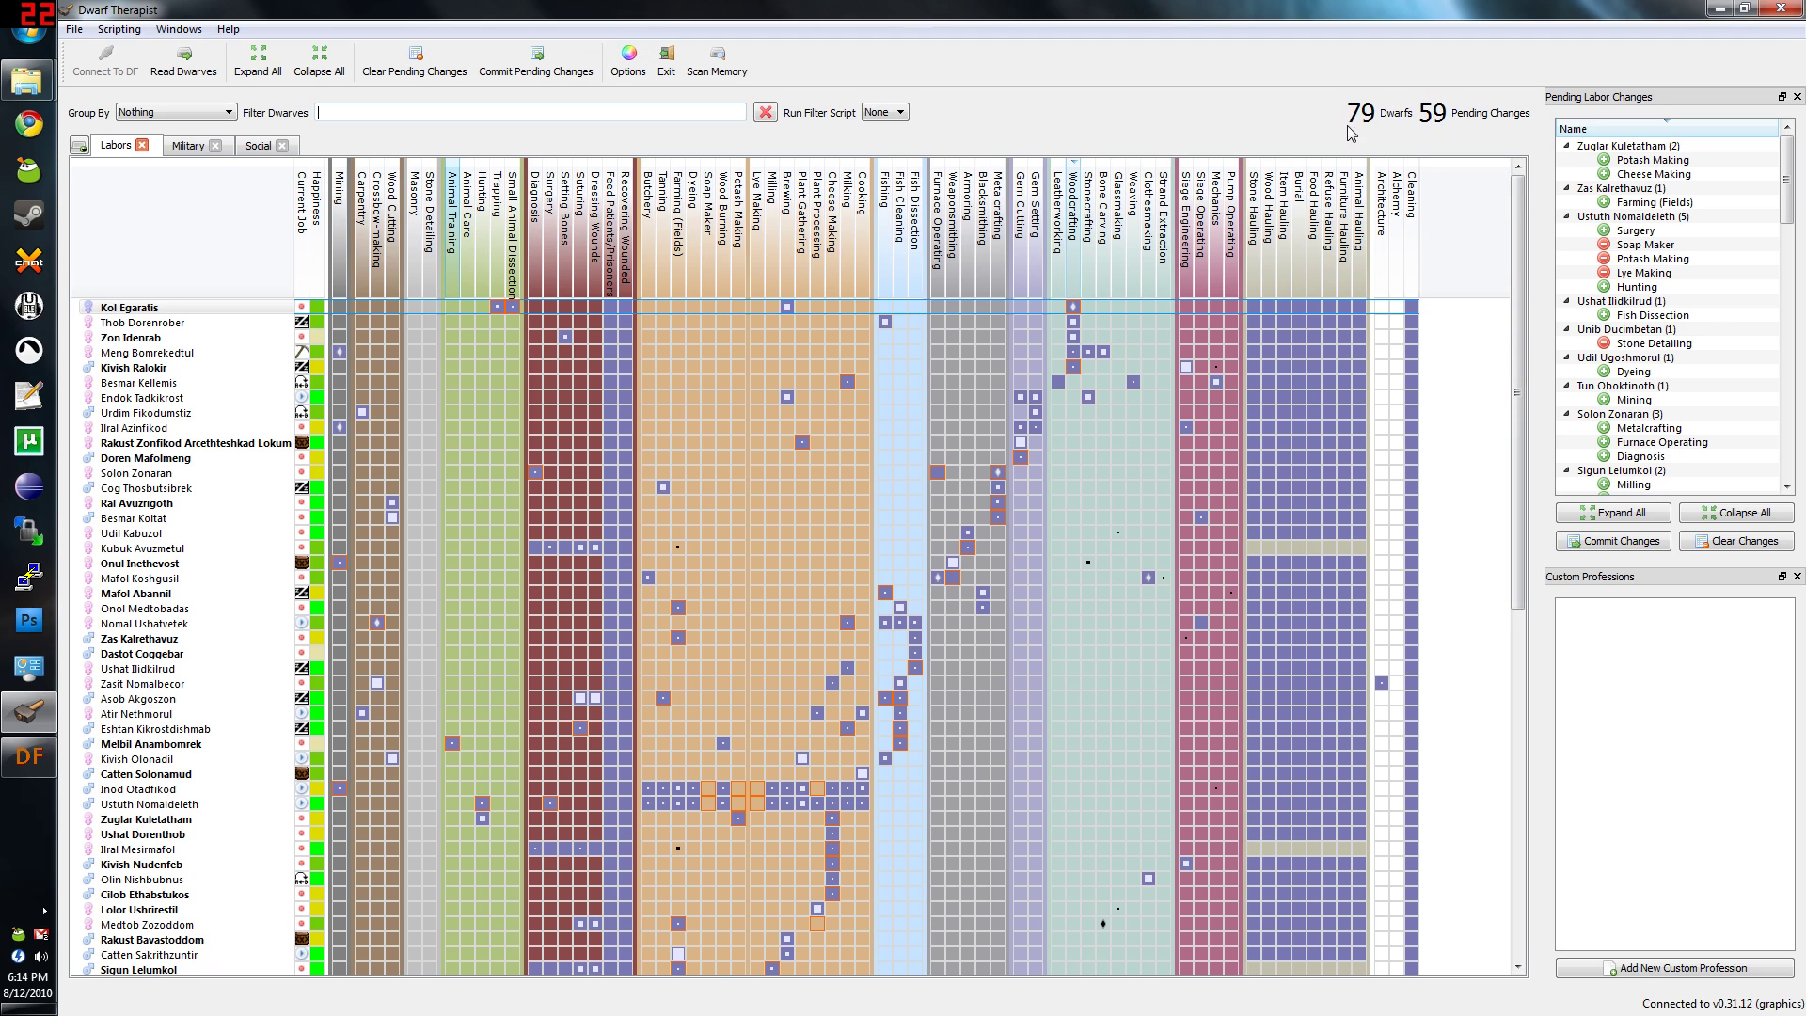
Review the list of pending labor changes and commit them to the game.
{"action": "left_click", "coordinate": [1599, 202]}
{"action": "scroll", "coordinate": [1636, 310], "scroll_direction": "down", "scroll_amount": 10}
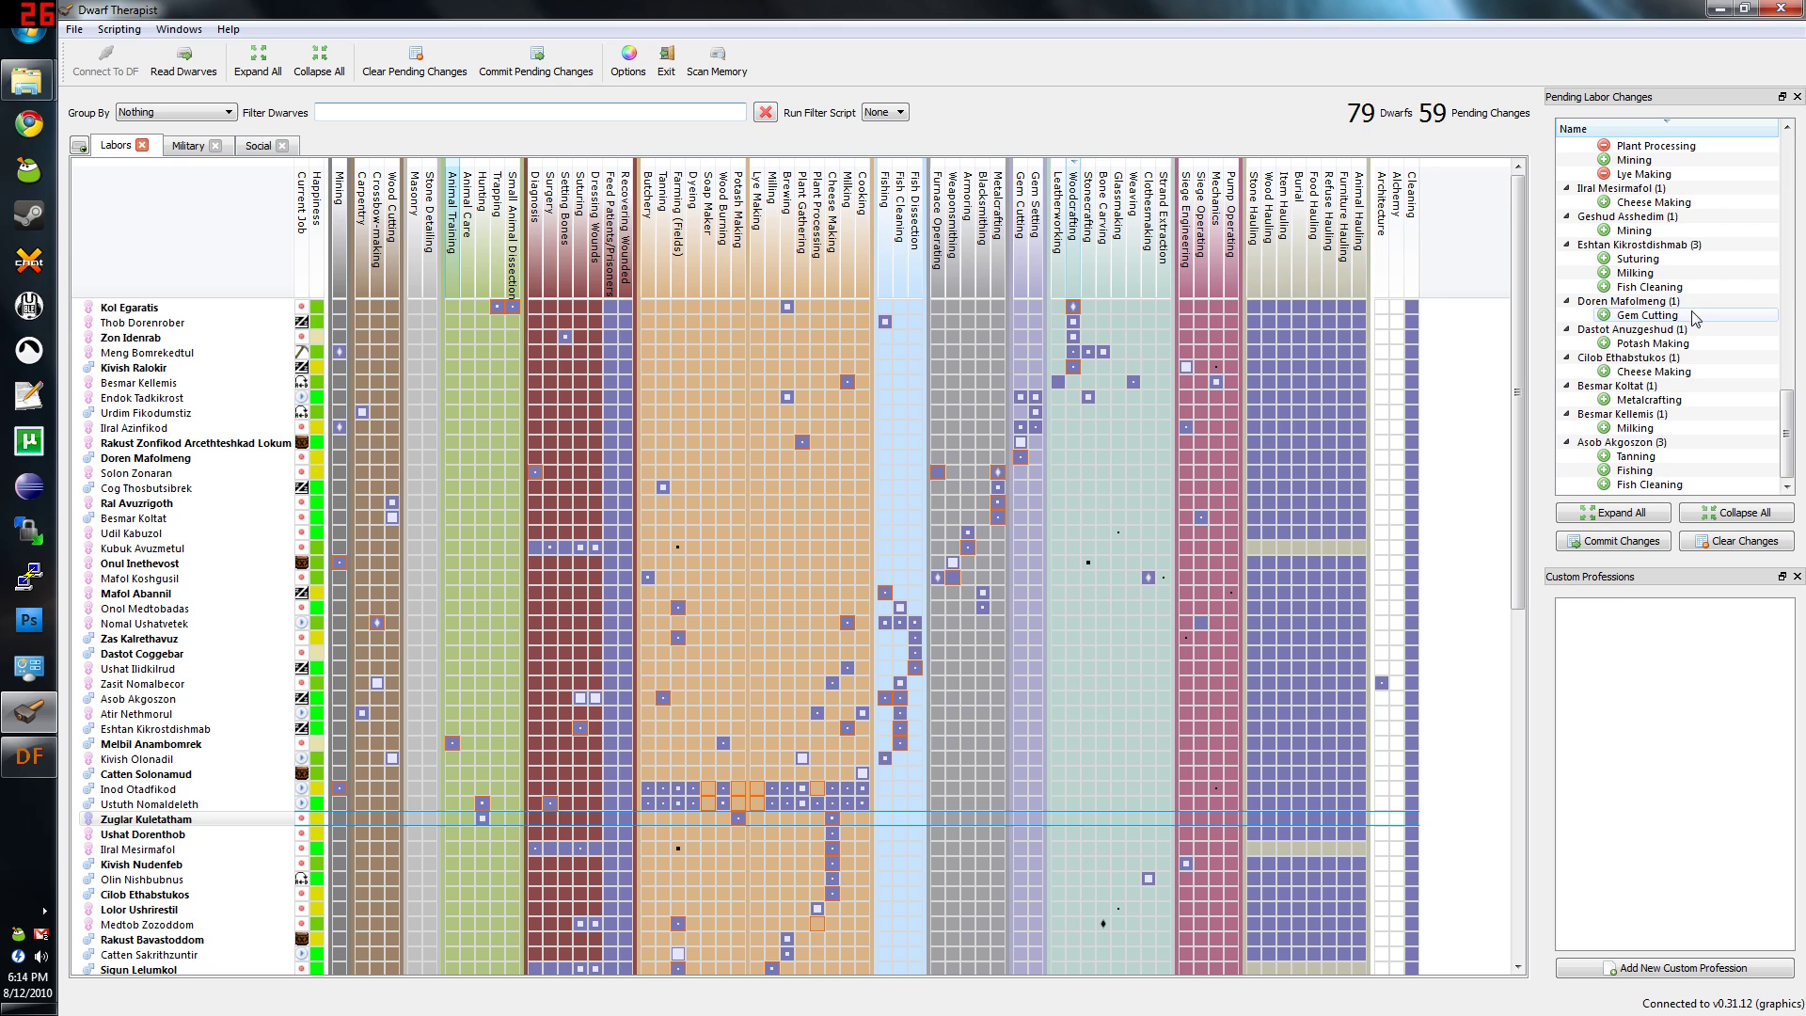
{"action": "scroll", "coordinate": [1683, 329], "scroll_direction": "up", "scroll_amount": 6}
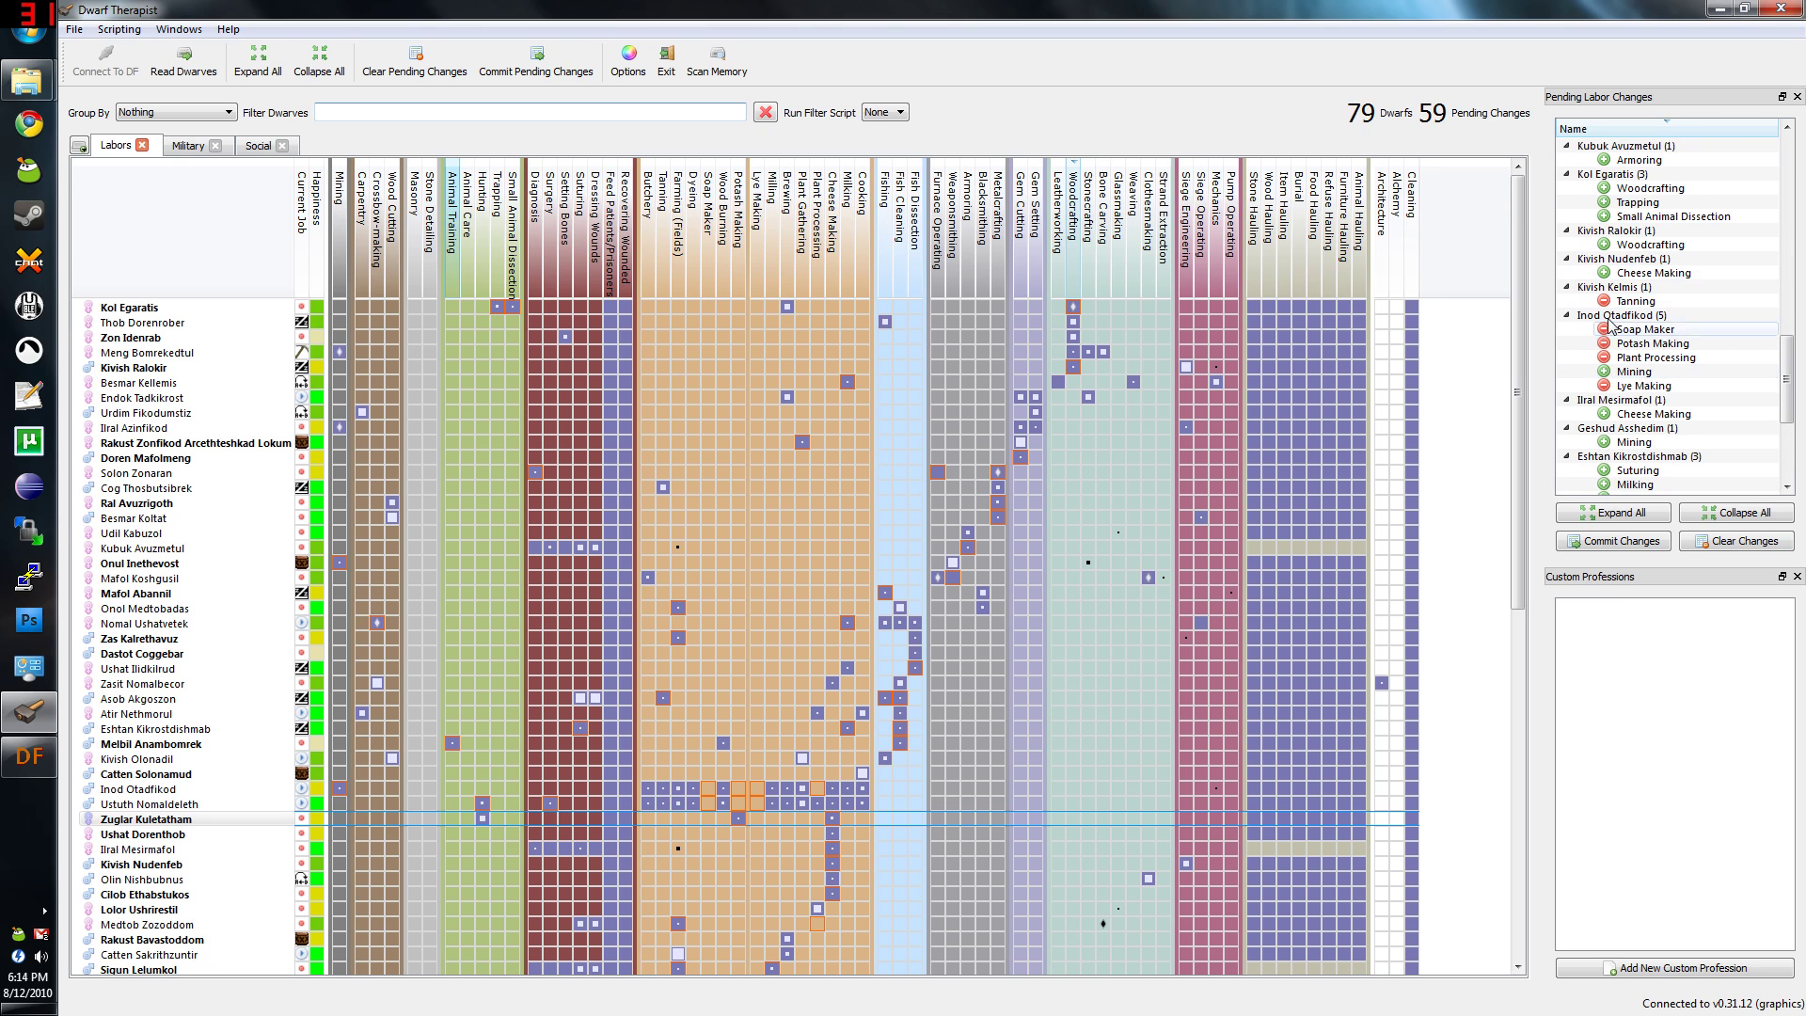
{"action": "scroll", "coordinate": [1592, 334], "scroll_direction": "down", "scroll_amount": 1}
{"action": "left_click", "coordinate": [536, 61]}
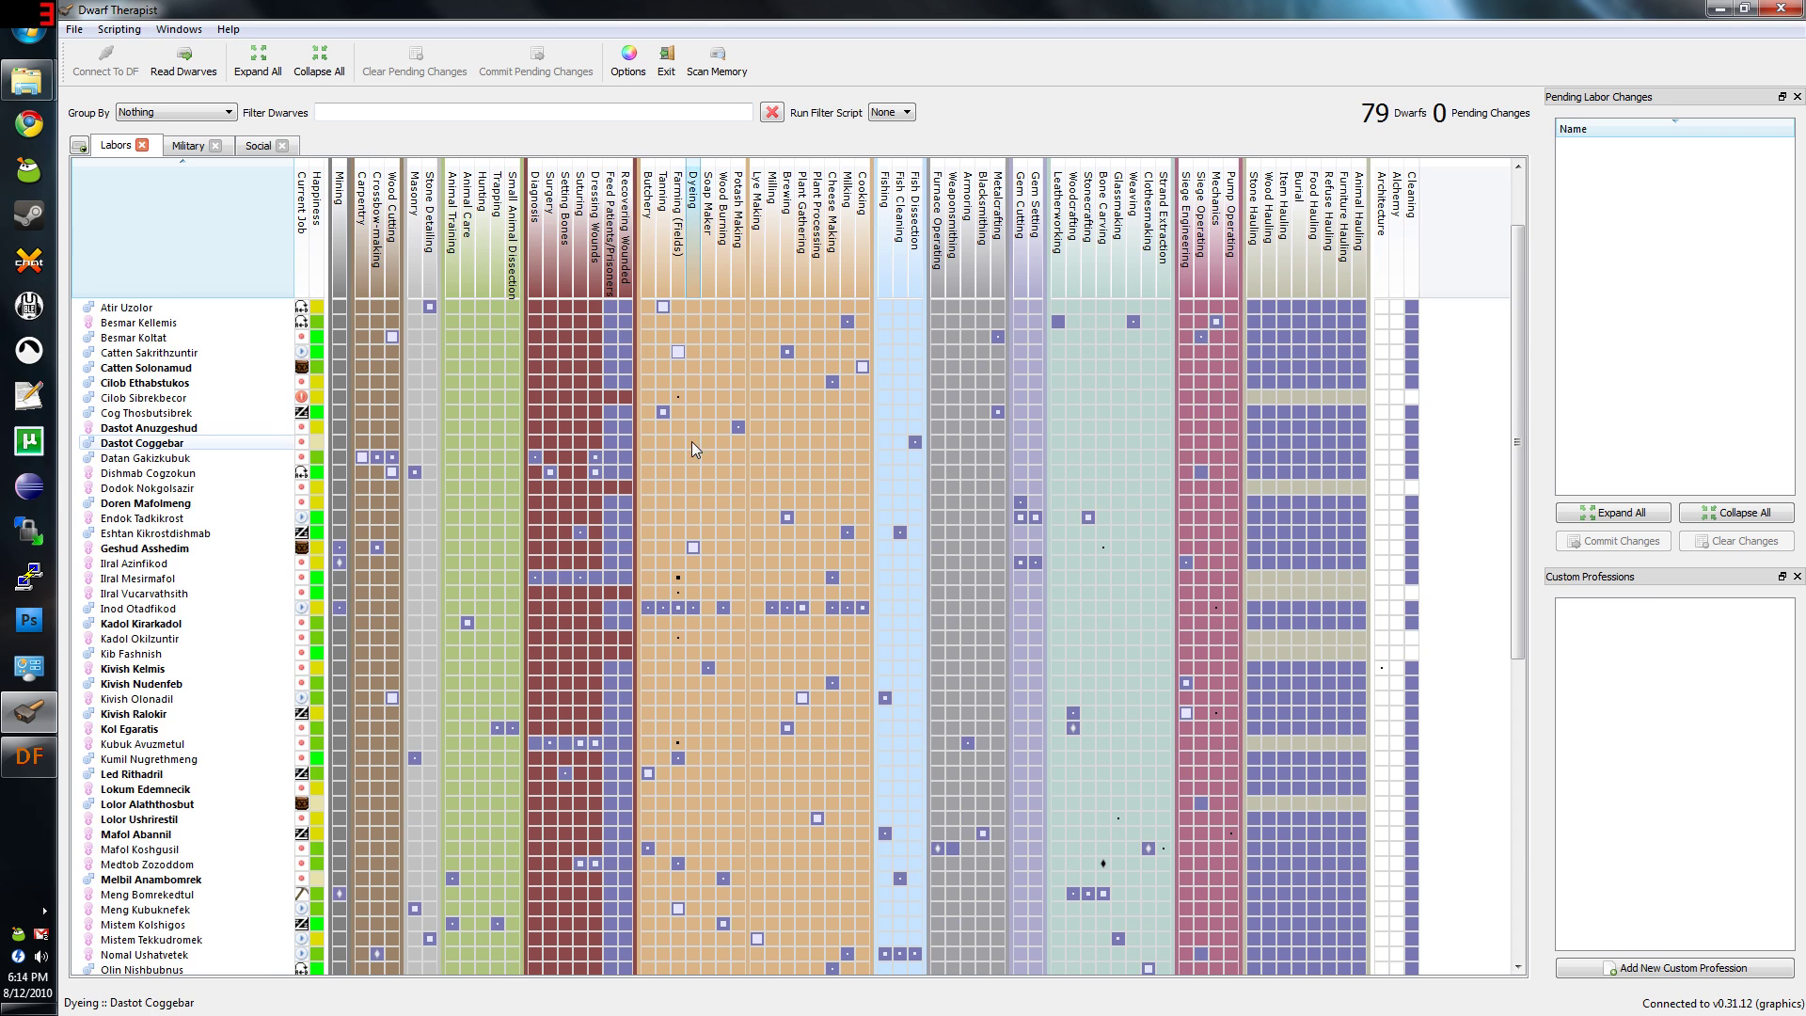
Look through the whole dwarf list to check the labor assignments after committing.
{"action": "scroll", "coordinate": [691, 442], "scroll_direction": "down", "scroll_amount": 5}
{"action": "scroll", "coordinate": [282, 750], "scroll_direction": "up", "scroll_amount": 4}
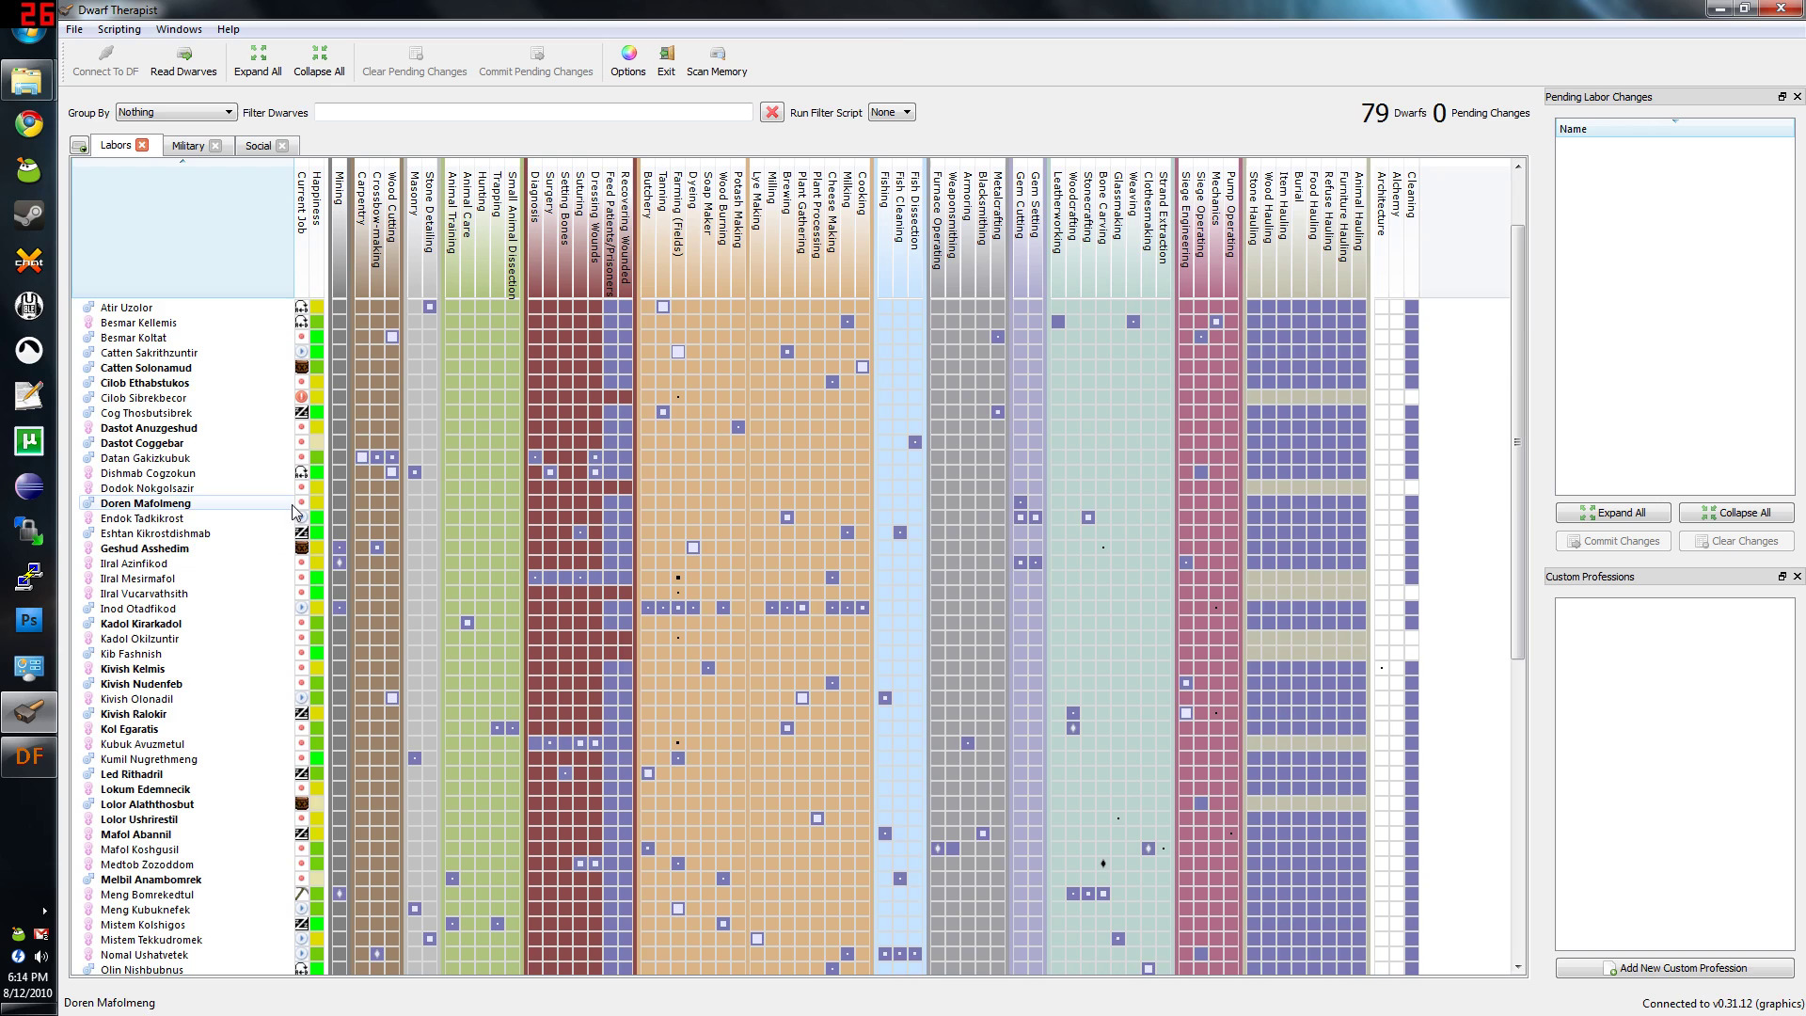
{"action": "scroll", "coordinate": [278, 470], "scroll_direction": "down", "scroll_amount": 10}
{"action": "scroll", "coordinate": [279, 747], "scroll_direction": "up", "scroll_amount": 12}
{"action": "scroll", "coordinate": [273, 451], "scroll_direction": "down", "scroll_amount": 10}
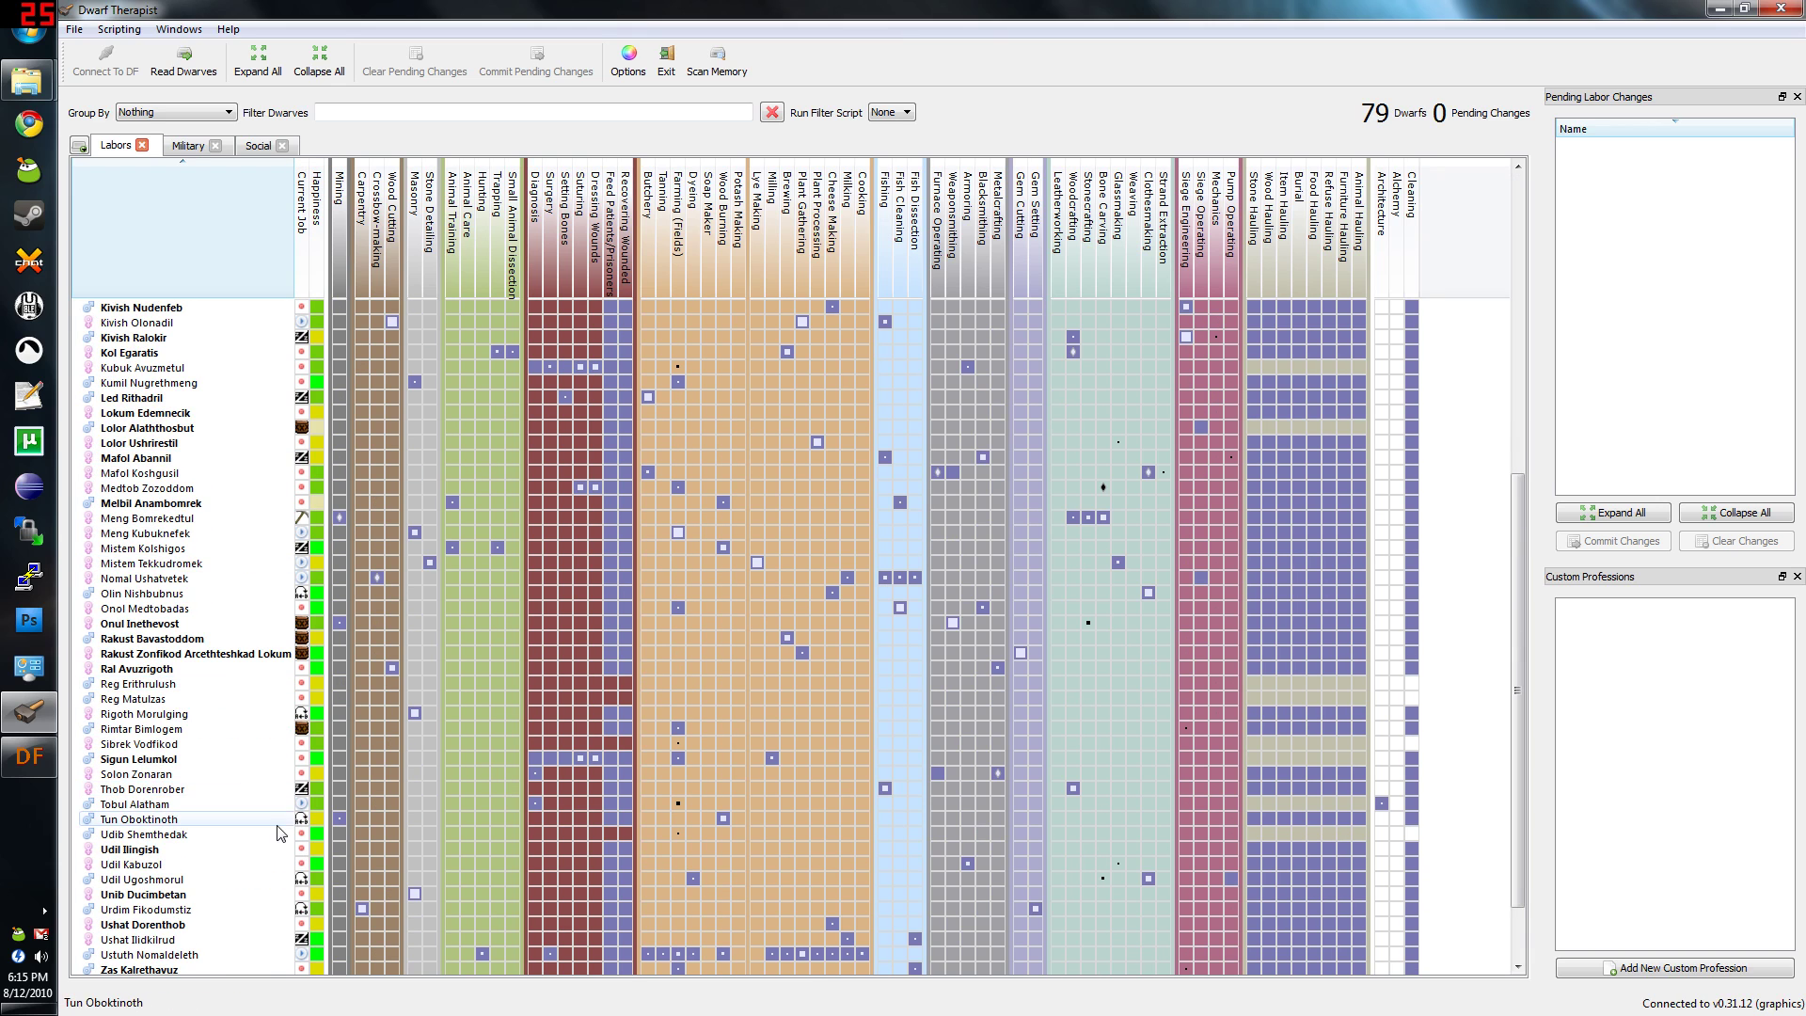
{"action": "scroll", "coordinate": [277, 828], "scroll_direction": "up", "scroll_amount": 10}
{"action": "scroll", "coordinate": [282, 470], "scroll_direction": "down", "scroll_amount": 12}
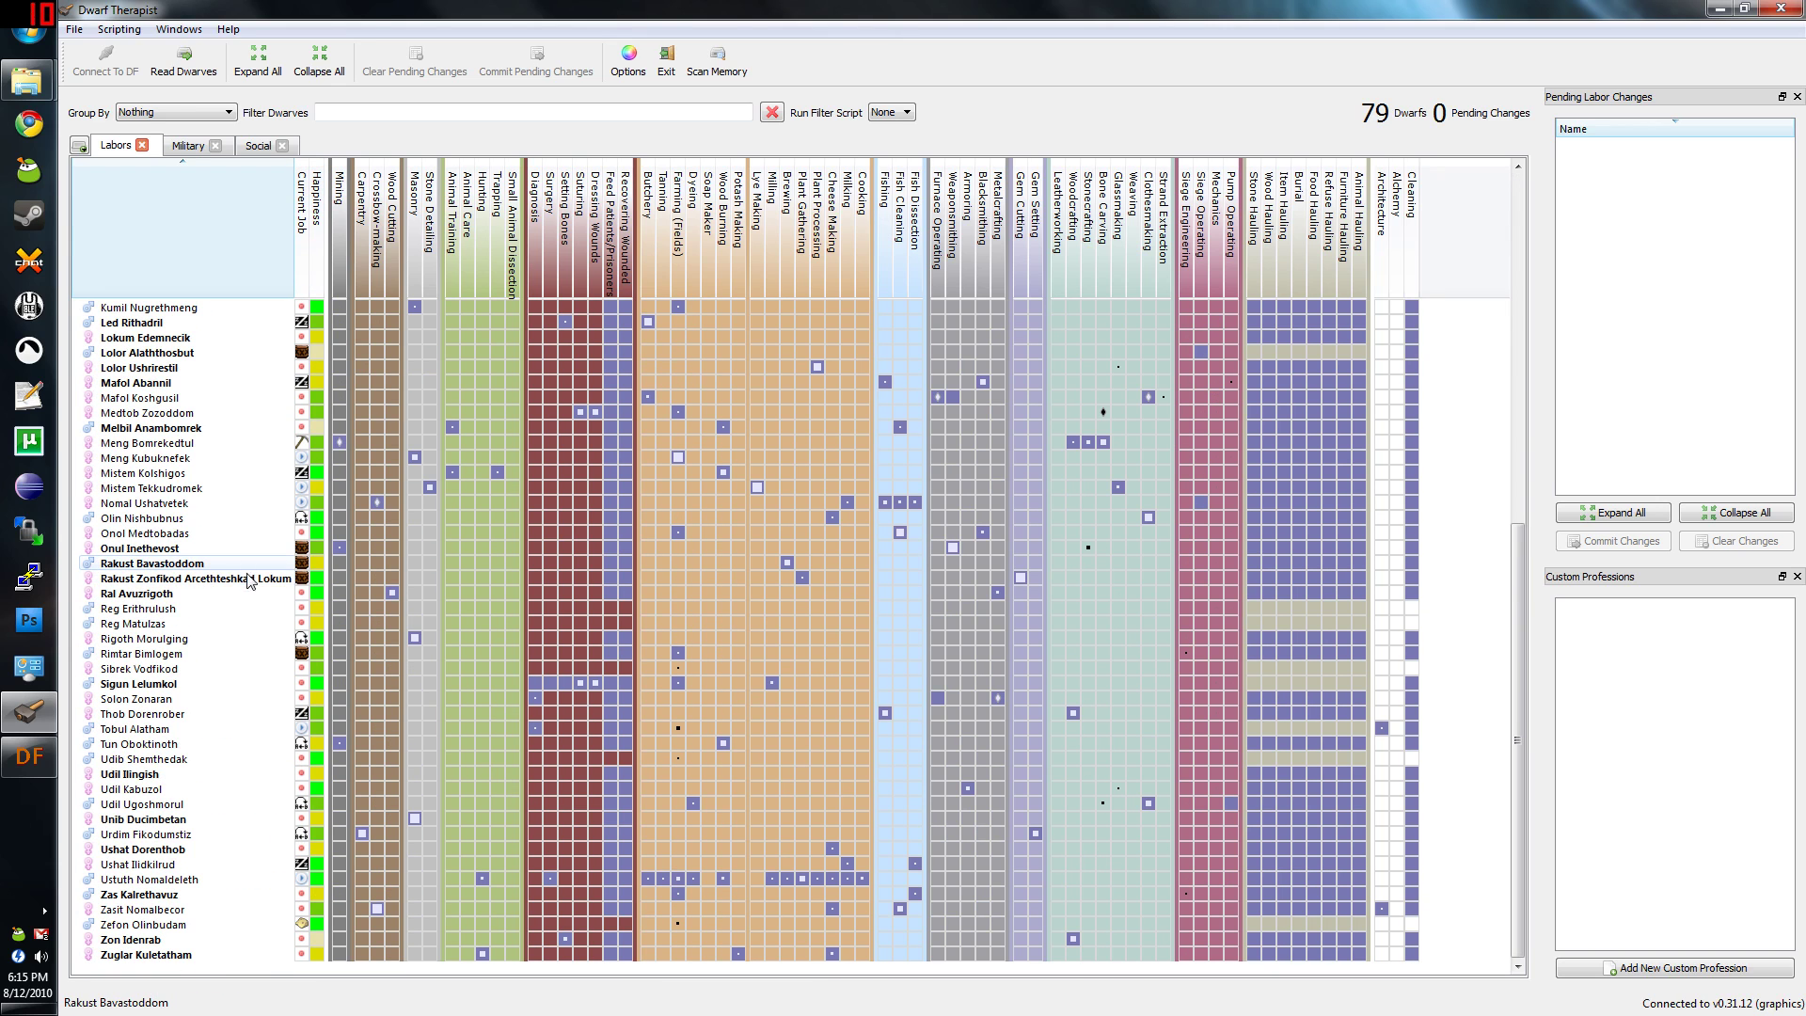
Enable Bone Carving for Medtob Zozoddom, and Stonecrafting for Onul Inethevost after sorting by that skill.
{"action": "left_click", "coordinate": [1103, 406]}
{"action": "scroll", "coordinate": [1075, 376], "scroll_direction": "up", "scroll_amount": 12}
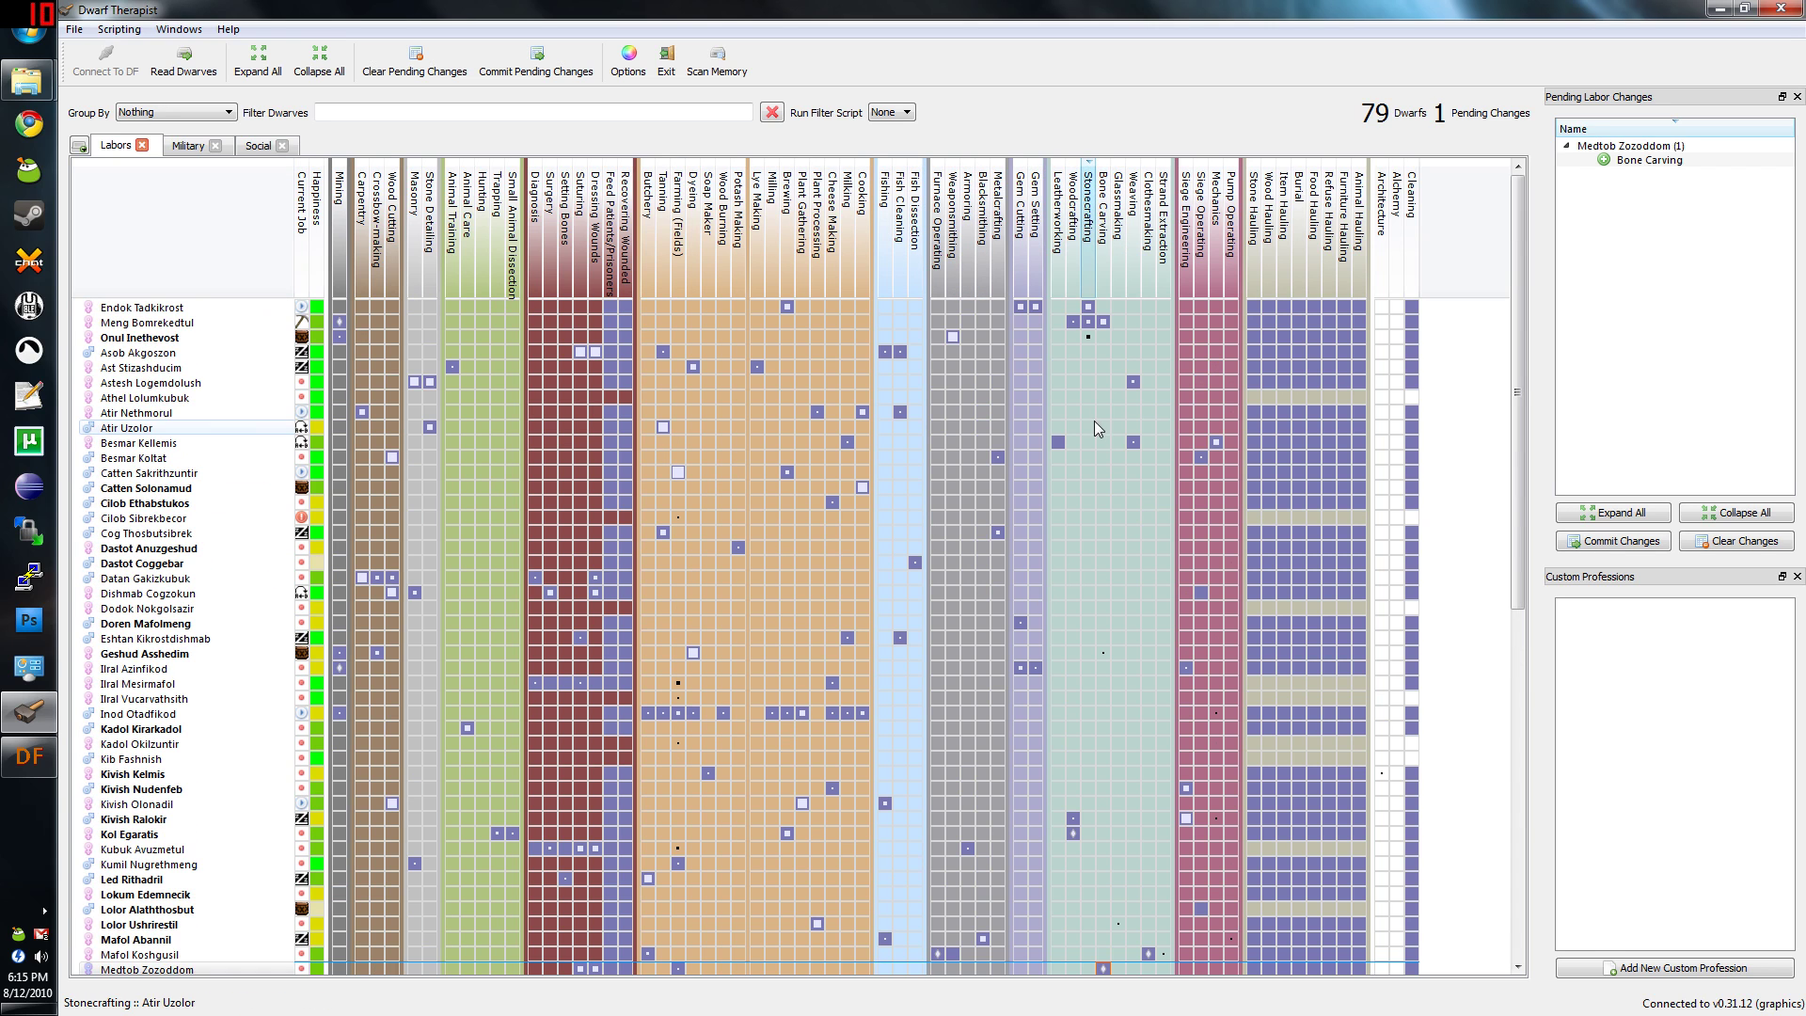
{"action": "left_click", "coordinate": [1089, 339]}
Sort by Bone Carving and enable it for Udil Ugoshmorul and Geshud Asshedim.
{"action": "left_click", "coordinate": [1102, 255]}
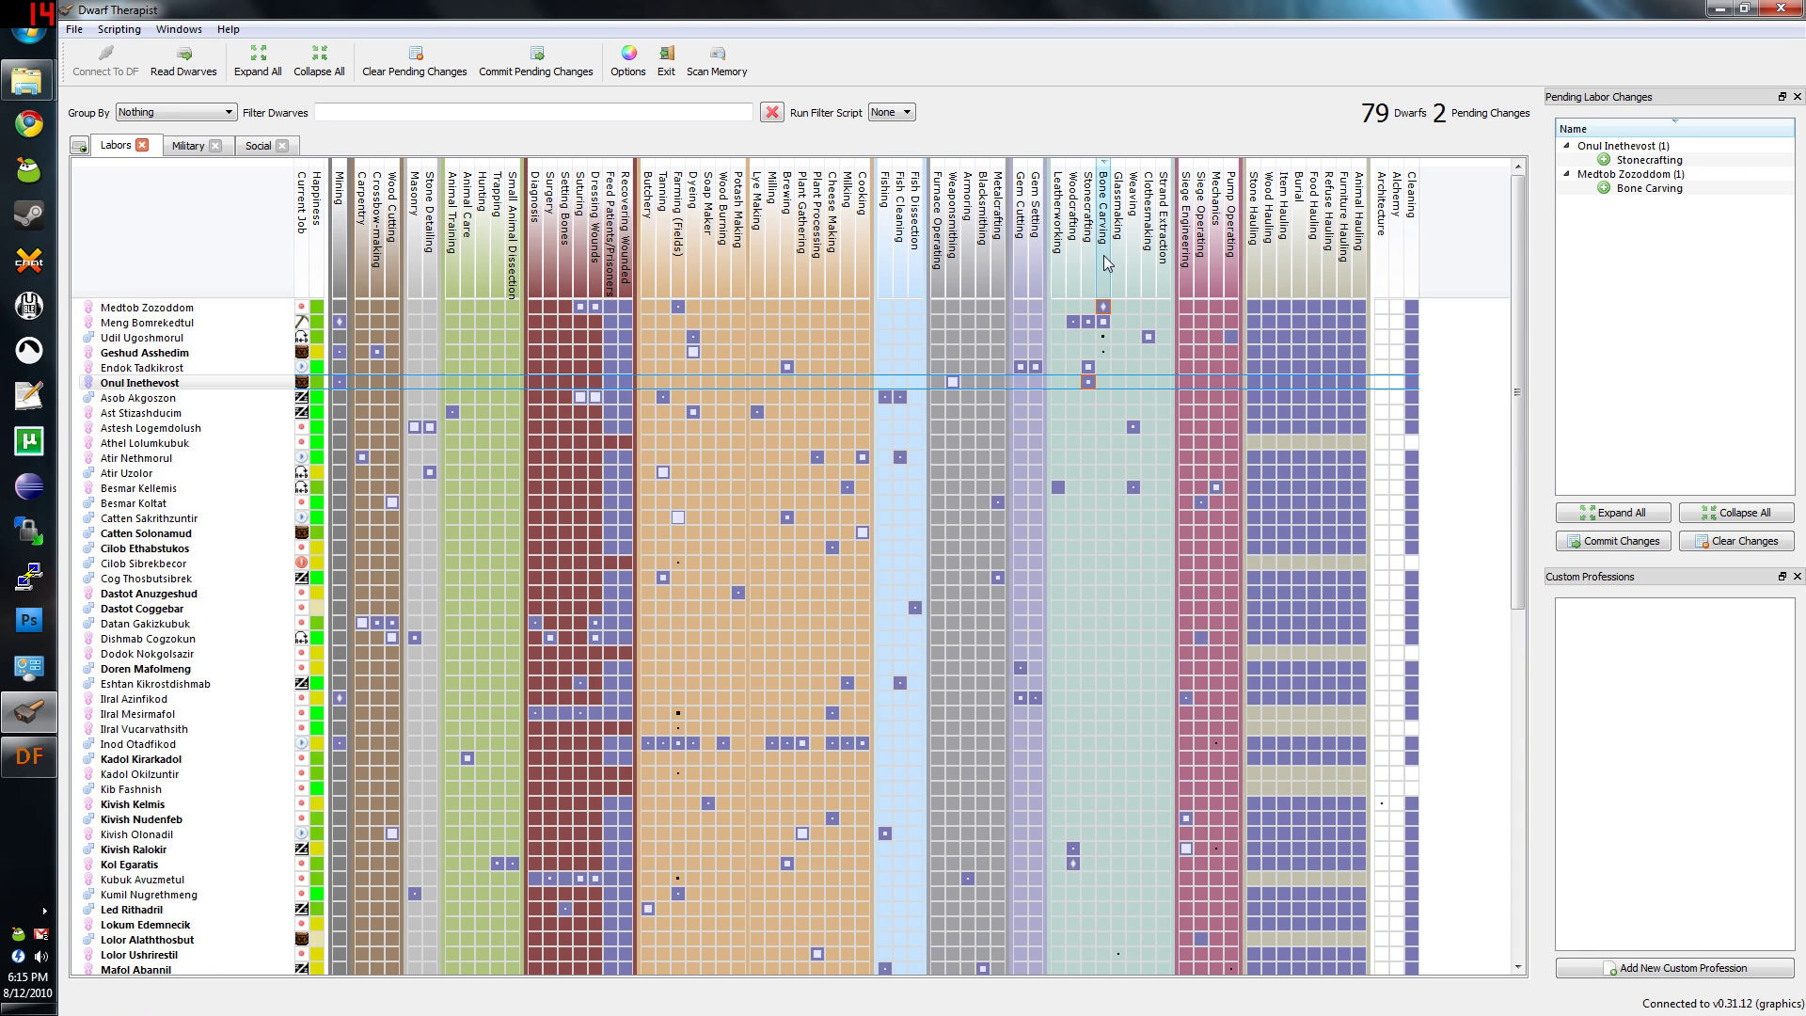
{"action": "left_click", "coordinate": [1103, 337]}
{"action": "left_click", "coordinate": [1103, 337]}
{"action": "left_click", "coordinate": [1103, 336]}
{"action": "left_click", "coordinate": [1103, 352]}
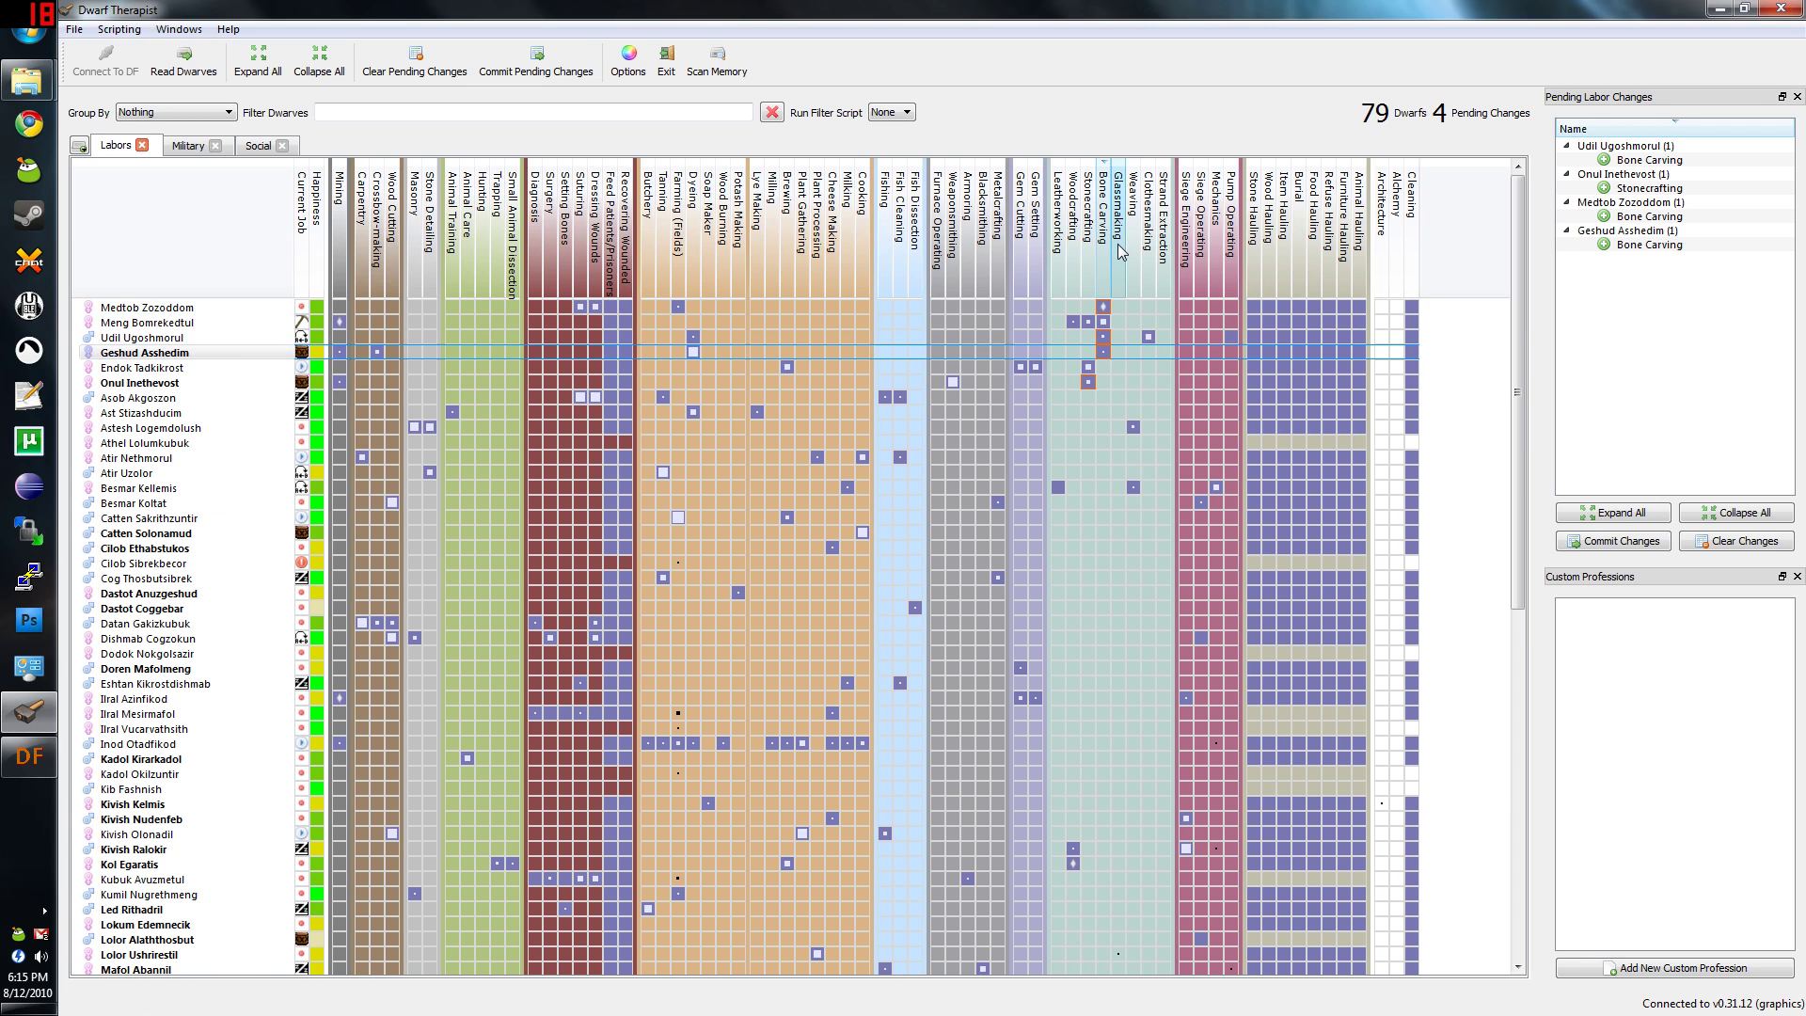
Sort by Glassmaking, enable it for Udil Kabuzol and Lolor Ushrirestil, and sort the dwarves by Weaving.
{"action": "left_click", "coordinate": [1119, 247]}
{"action": "left_click", "coordinate": [1118, 337]}
{"action": "left_click", "coordinate": [1117, 322]}
{"action": "left_click", "coordinate": [1133, 250]}
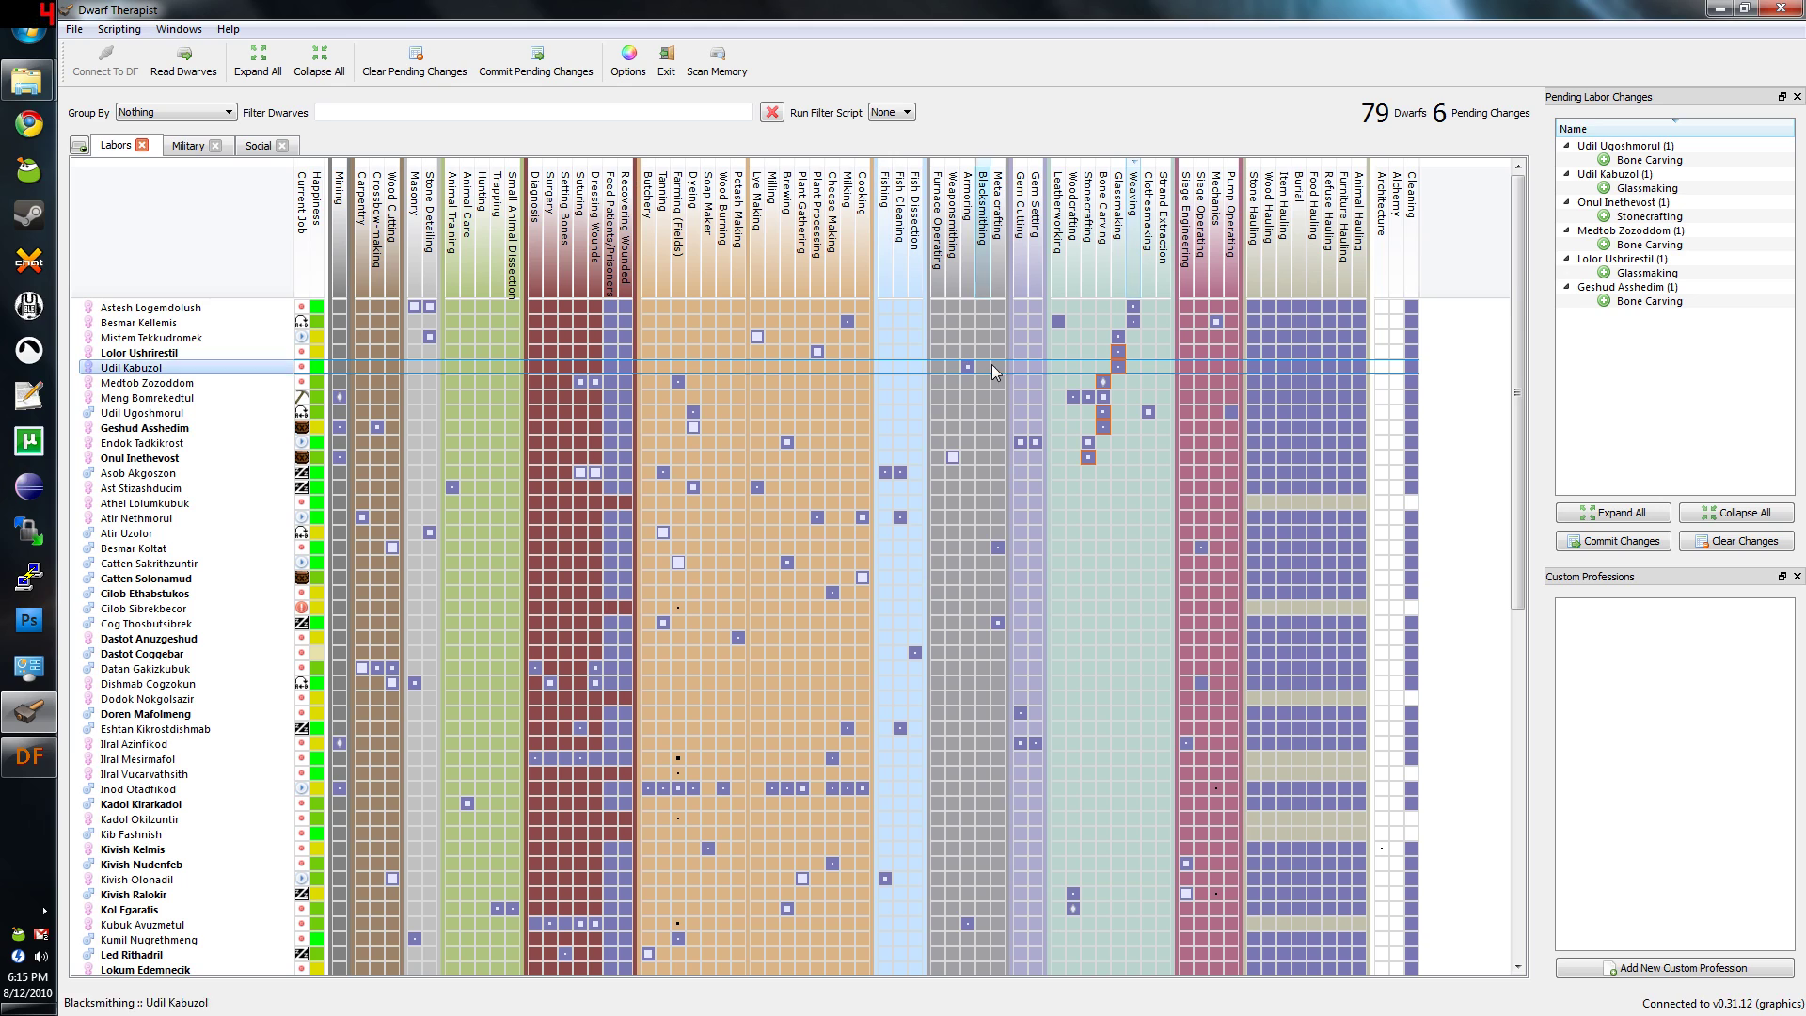
Enable Strand Extraction for Mafol Koshgusil and Siege Engineering for Rimtar Bimlogem and Zas Kalrethavuz, using skill sorting.
{"action": "left_click", "coordinate": [1148, 249]}
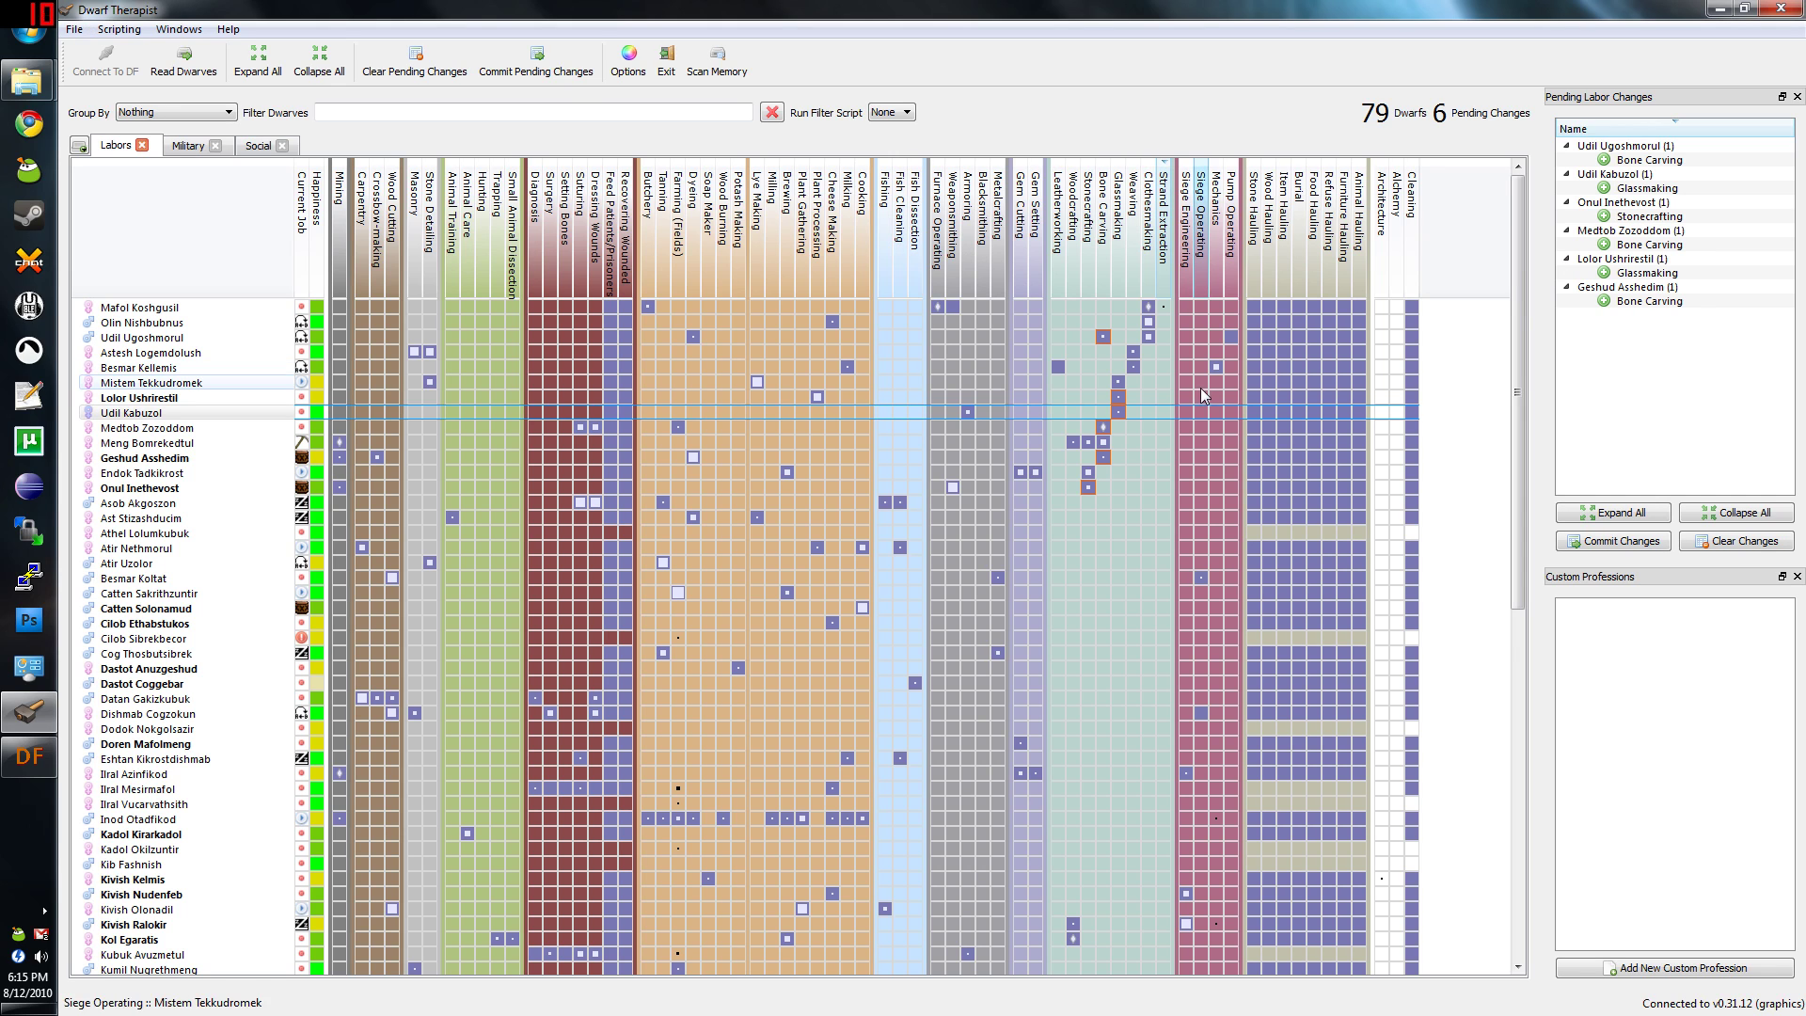
{"action": "left_click", "coordinate": [1164, 309]}
{"action": "left_click", "coordinate": [1183, 271]}
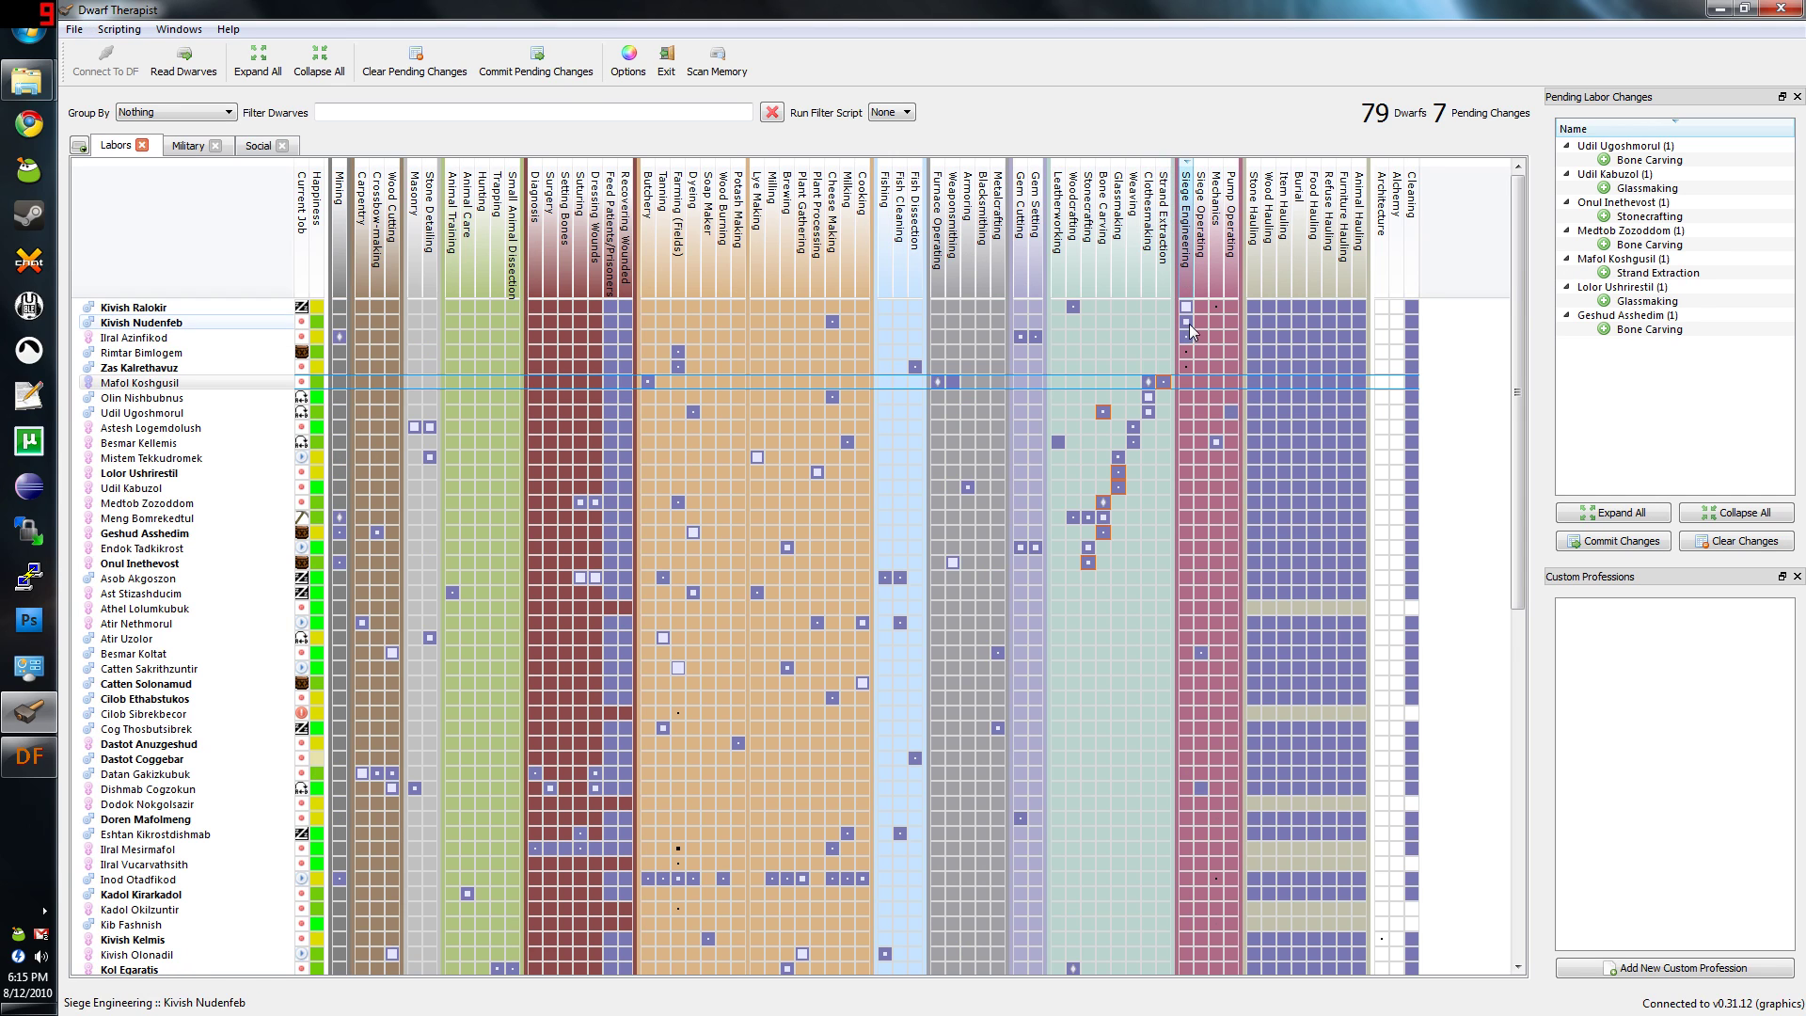
{"action": "left_click", "coordinate": [1186, 352]}
{"action": "left_click", "coordinate": [1186, 367]}
Sort by Siege Operating and by Mechanics, and enable Mechanics for Kivish Ralokir and Inod Otadfikod.
{"action": "left_click", "coordinate": [1199, 261]}
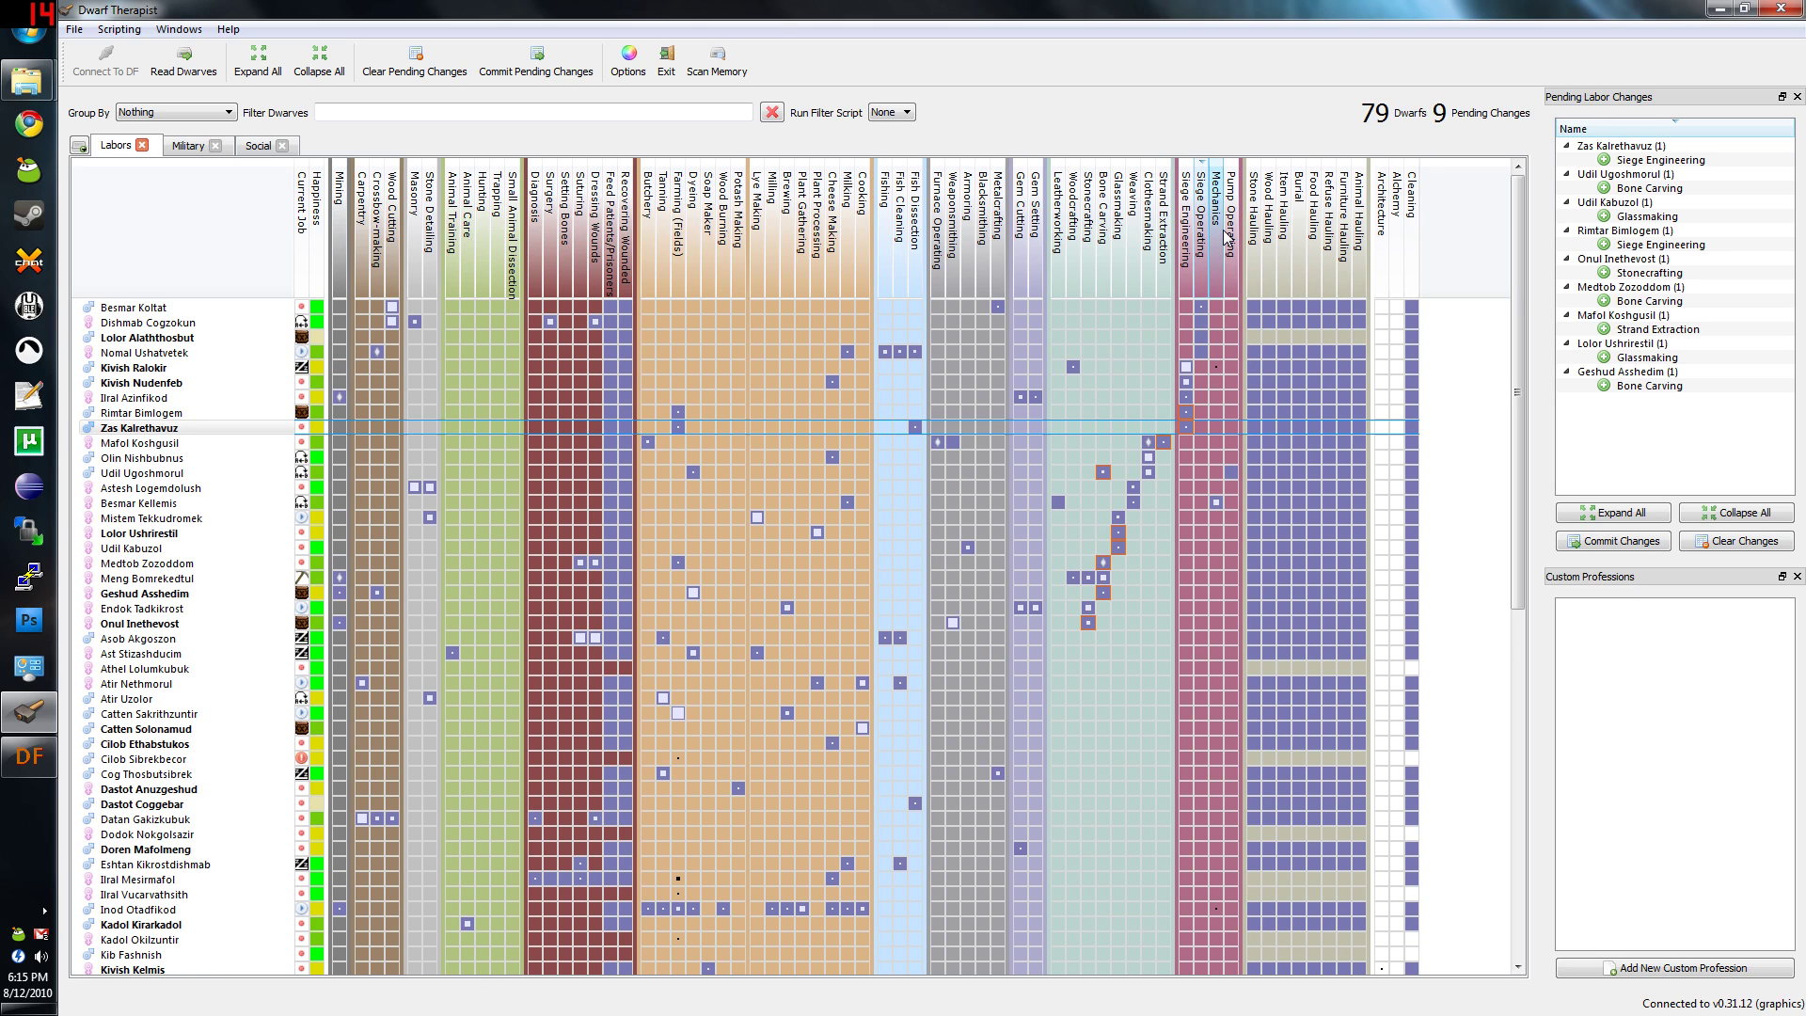
{"action": "left_click", "coordinate": [1216, 237]}
{"action": "left_click", "coordinate": [1216, 322]}
{"action": "left_click", "coordinate": [1216, 336]}
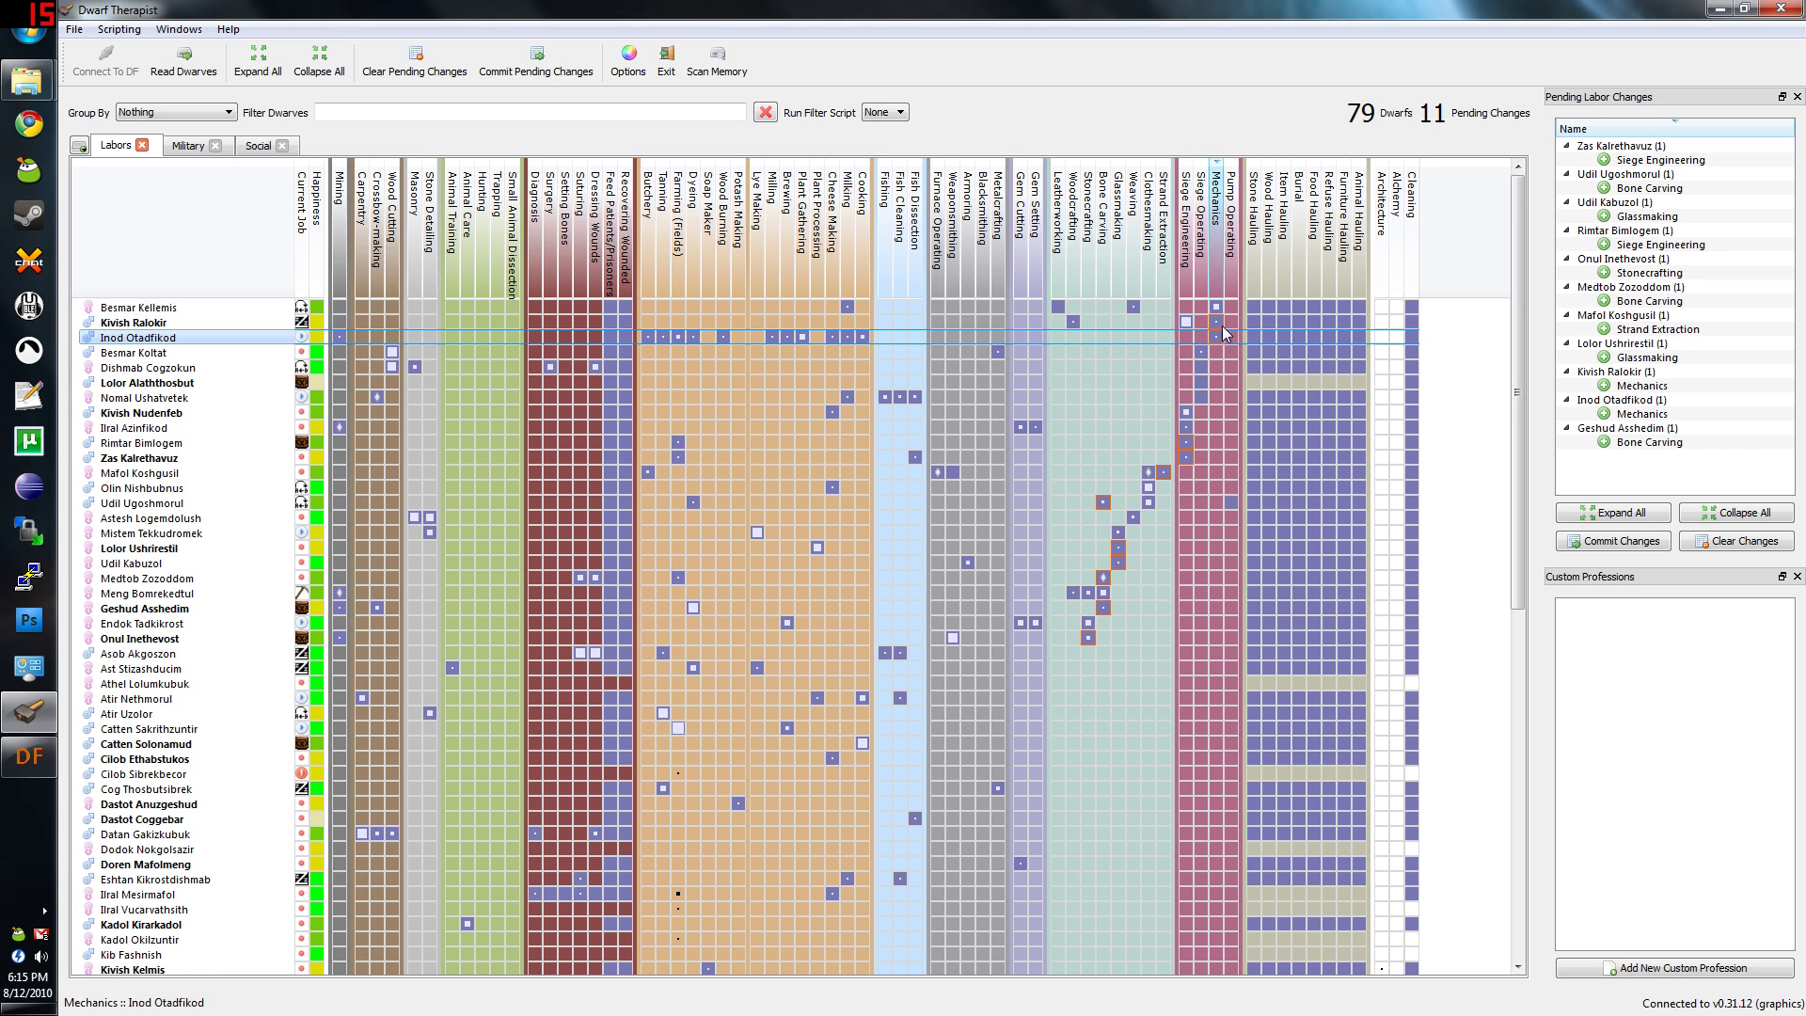
Sort by Pump Operating, enable it for Mafol Abannil and disable it for Udil Ugoshmorul.
{"action": "left_click", "coordinate": [1237, 239]}
{"action": "left_click", "coordinate": [1230, 306]}
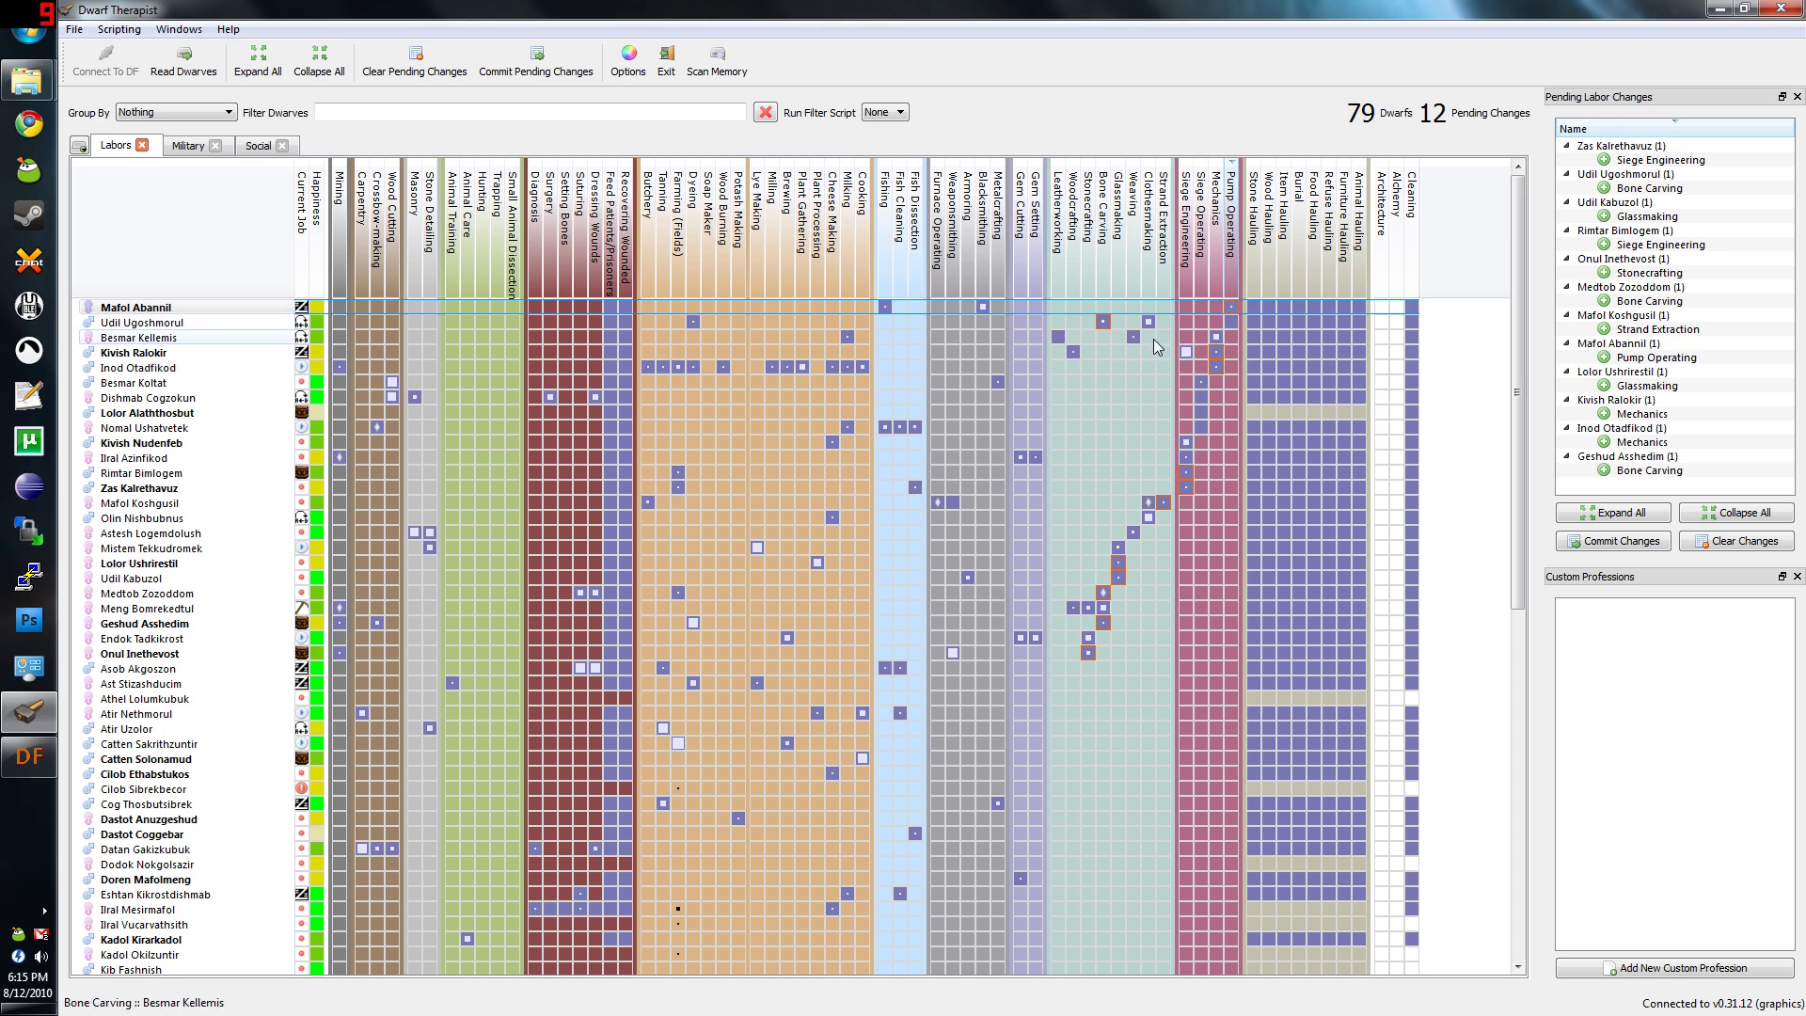
{"action": "left_click", "coordinate": [1231, 321]}
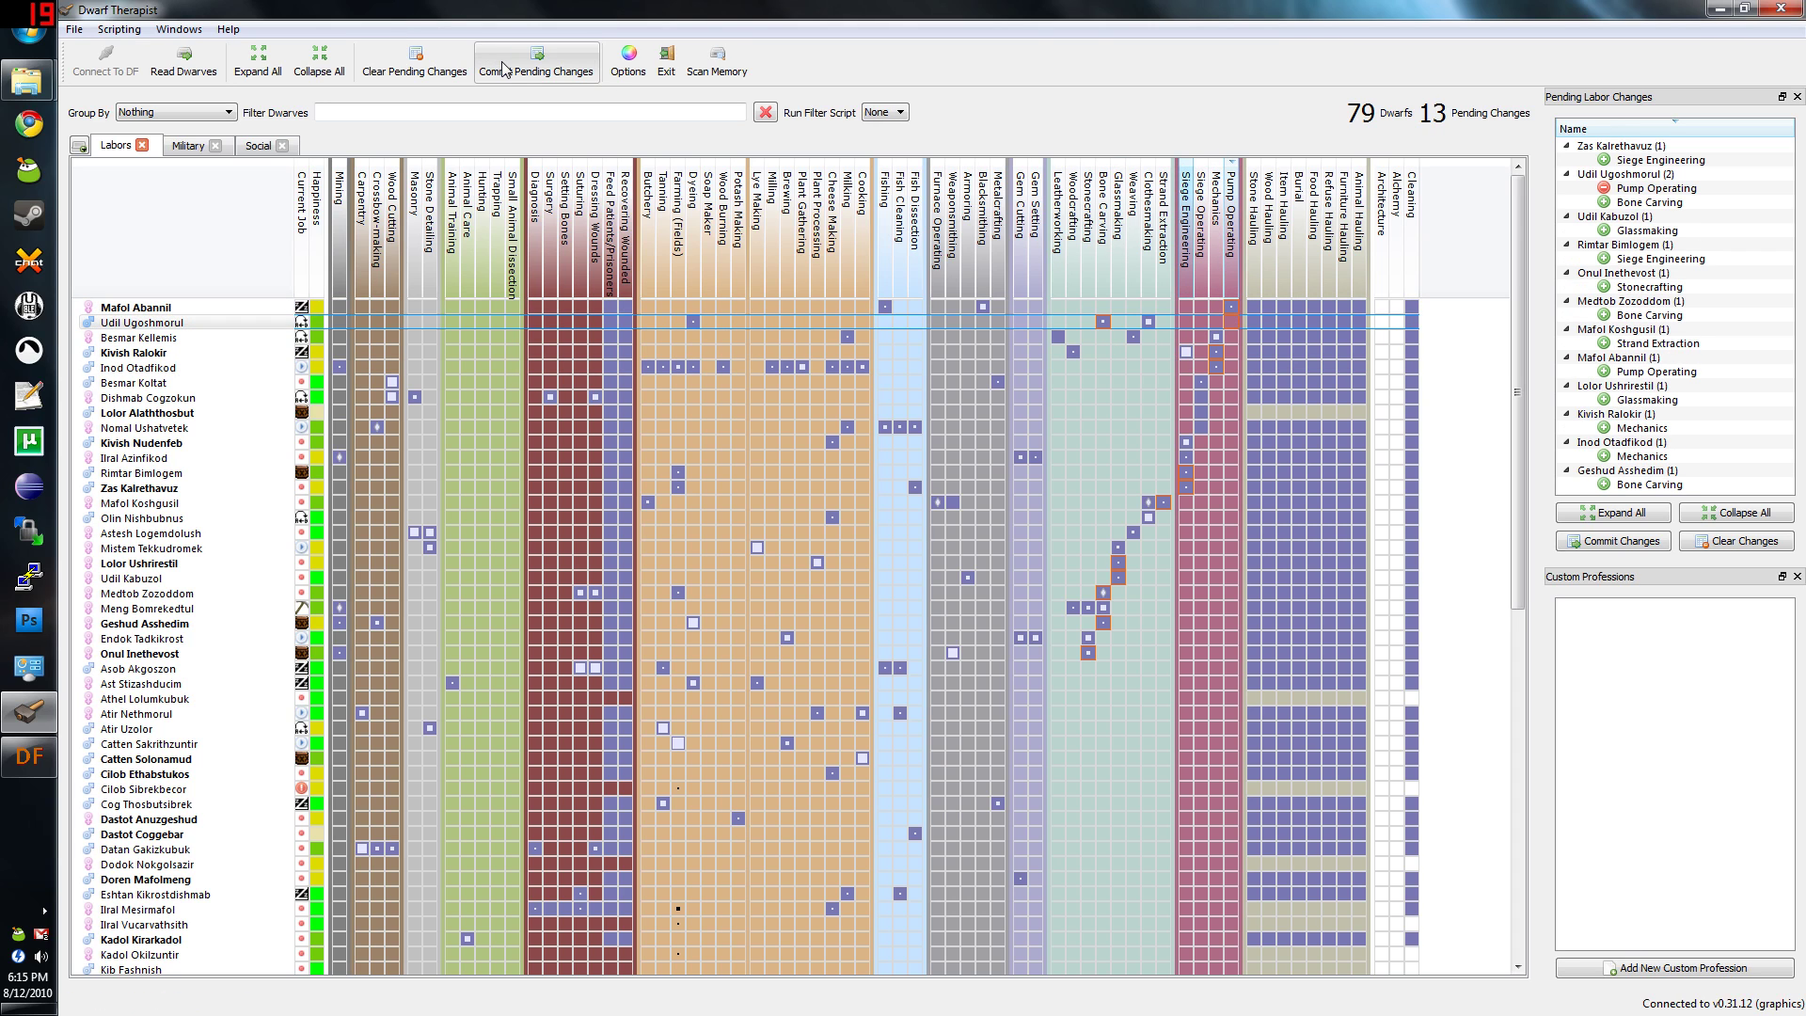